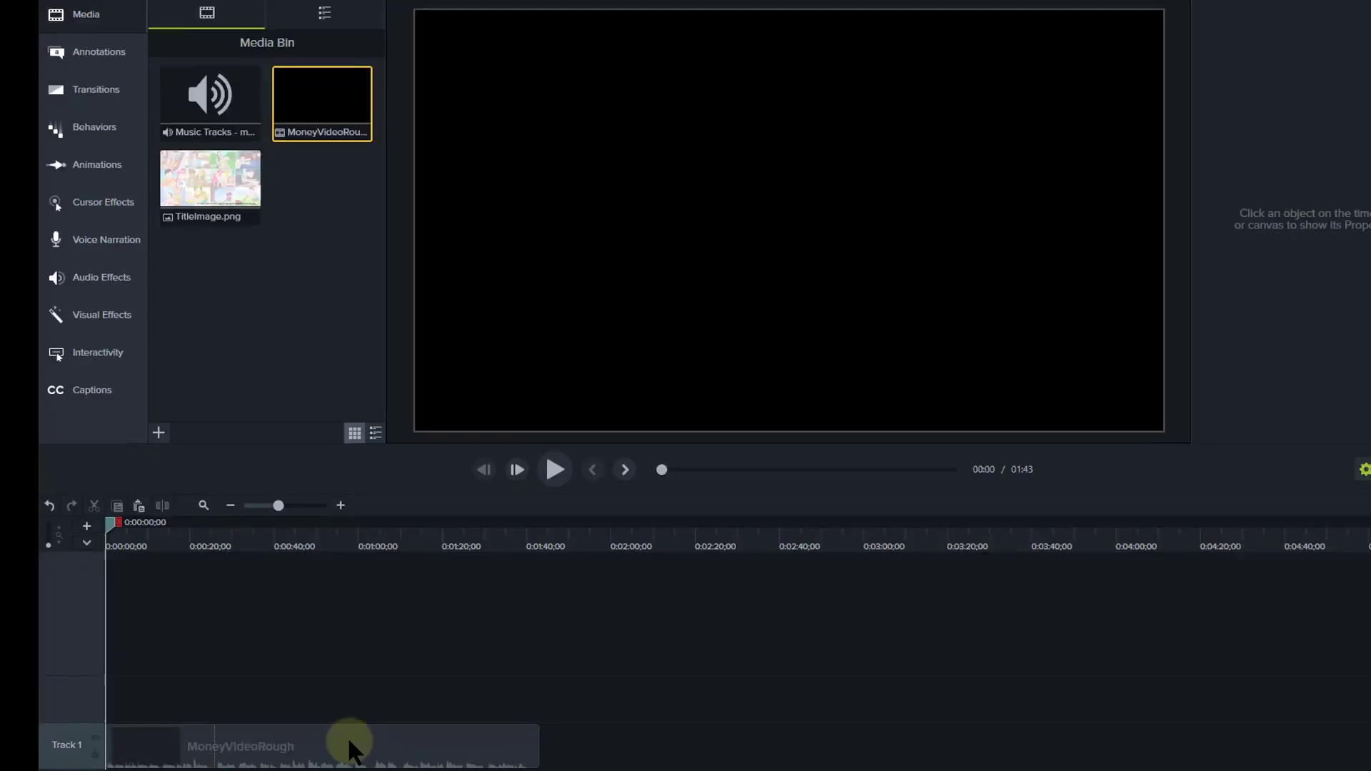
# Push MoneyVideoRough later on Track 1 and place TitleImage.png at the timeline start.
pyautogui.moveTo(350, 744); pyautogui.dragTo(412, 744)
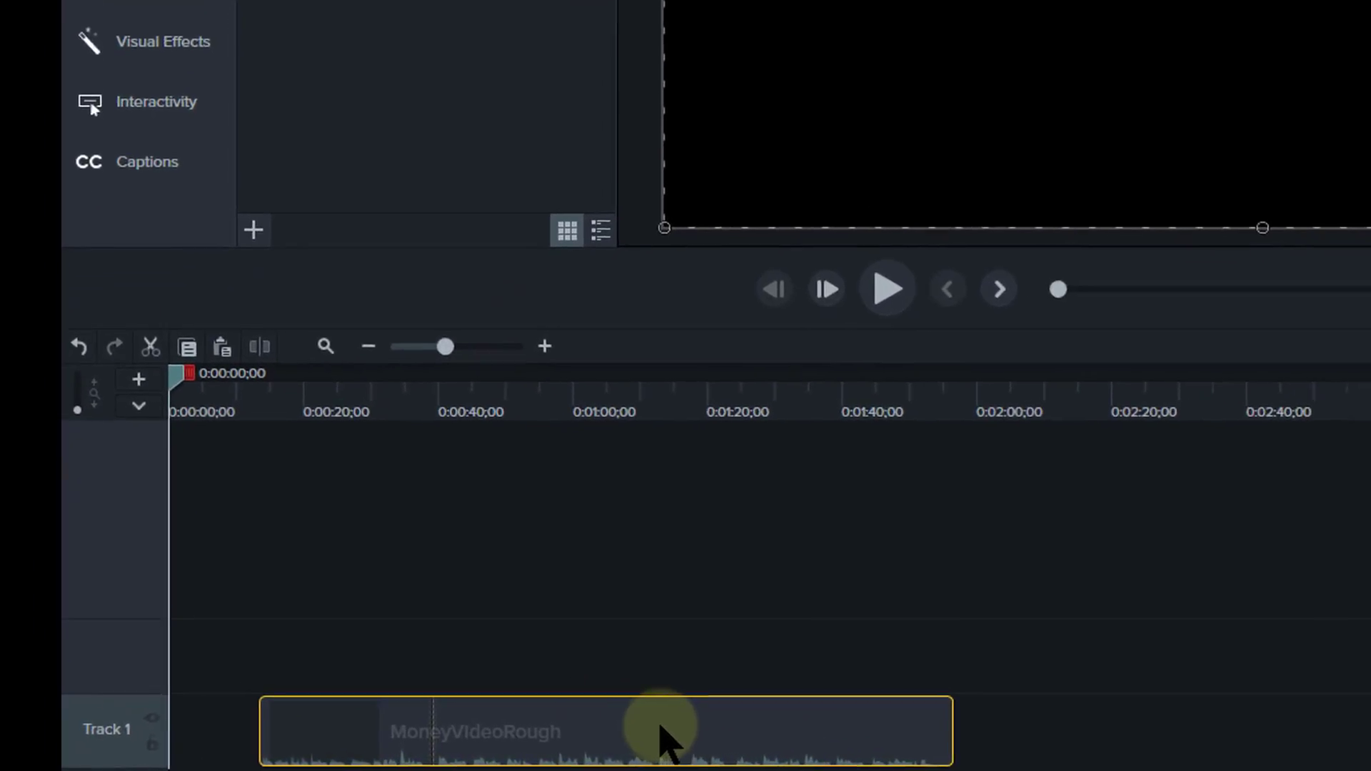
pyautogui.moveTo(660, 727); pyautogui.dragTo(707, 735)
pyautogui.moveTo(350, 120); pyautogui.dragTo(179, 729)
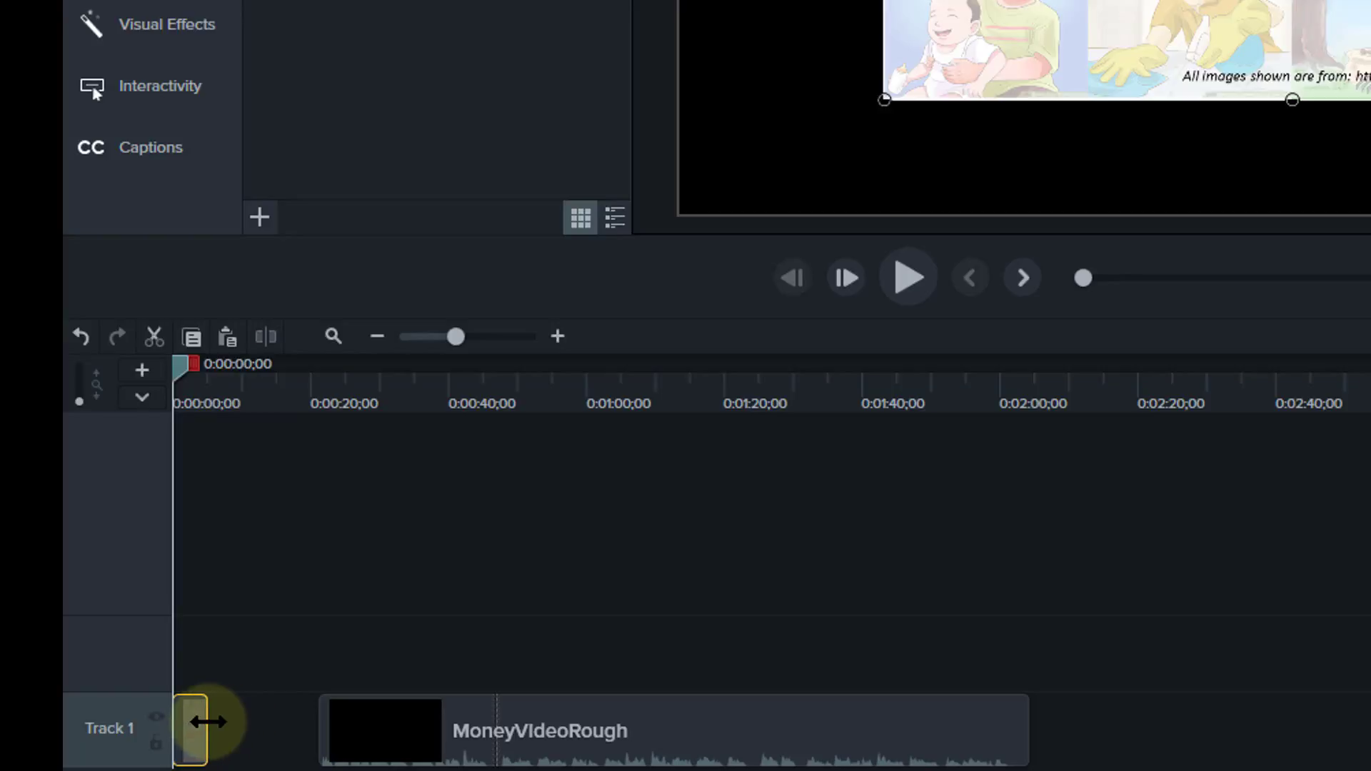
# Lengthen the TitleImage clip on Track 1 and preview where it now ends.
pyautogui.moveTo(321, 728)
pyautogui.mouseDown()
pyautogui.moveTo(260, 725)
pyautogui.moveTo(315, 728)
pyautogui.mouseUp()
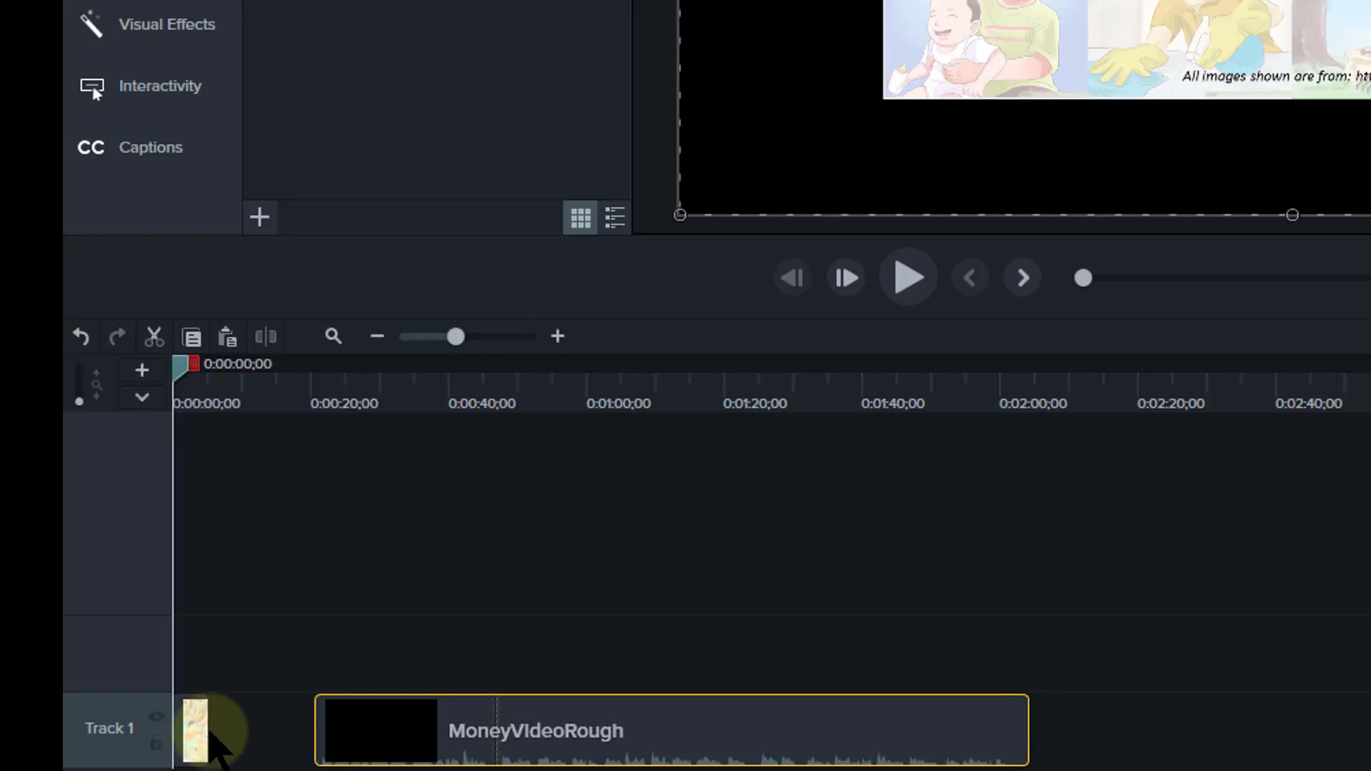
pyautogui.moveTo(203, 732); pyautogui.dragTo(240, 734)
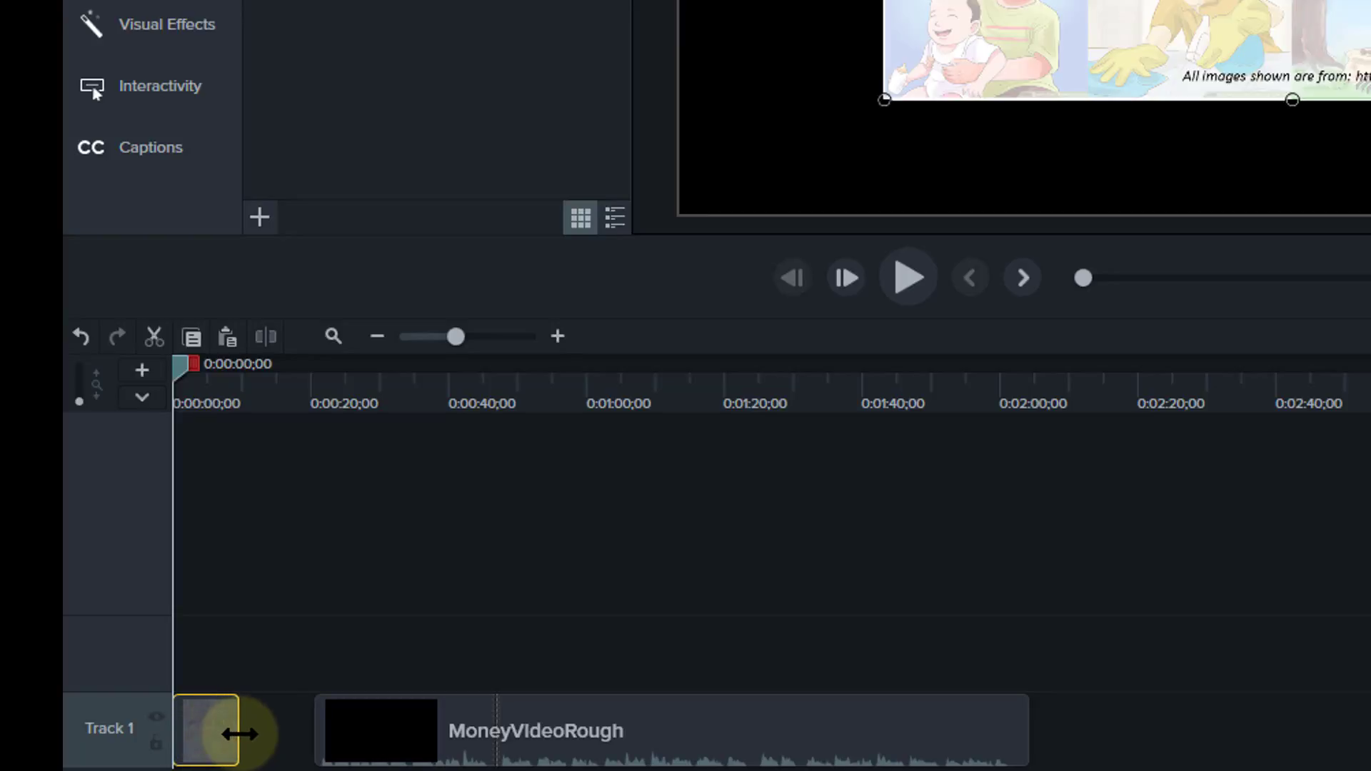
pyautogui.moveTo(239, 734); pyautogui.dragTo(242, 734)
pyautogui.moveTo(181, 370); pyautogui.dragTo(248, 390)
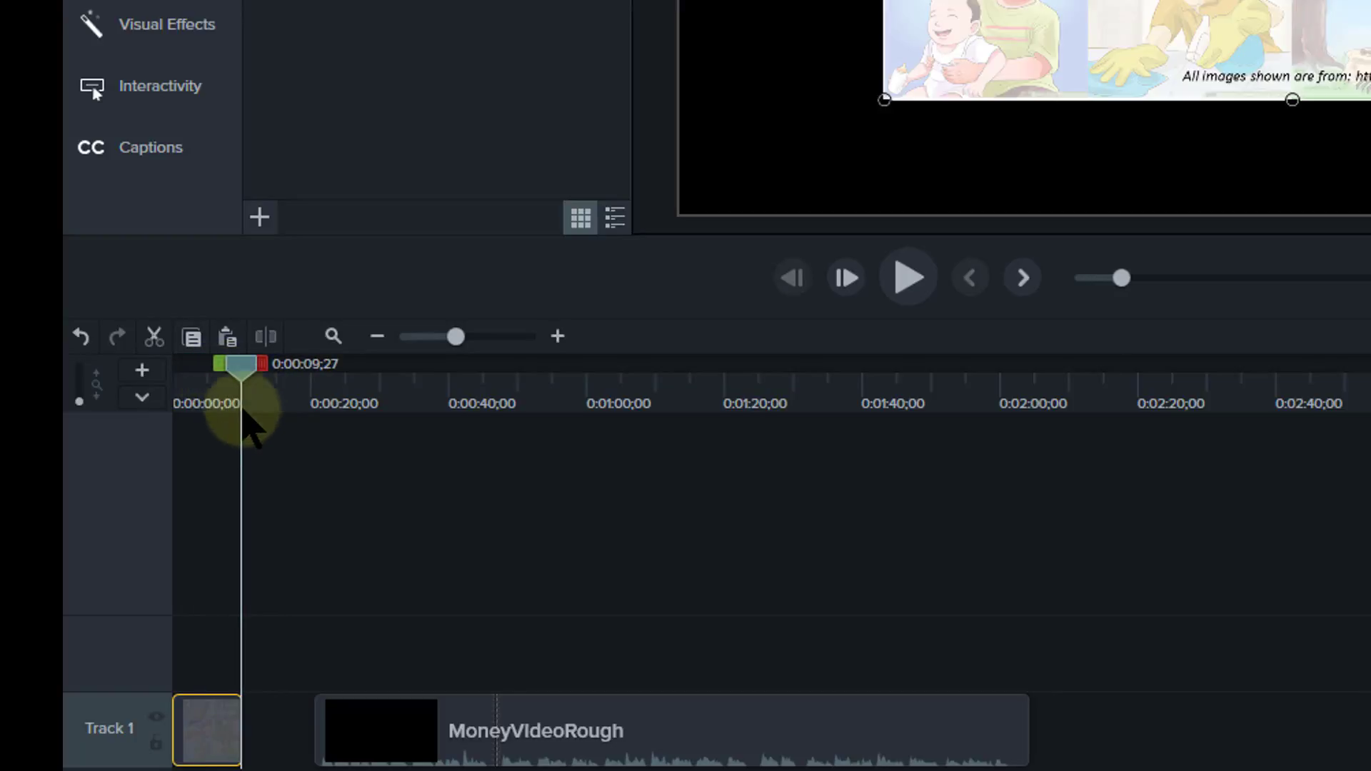
# Slide MoneyVideoRough left so it snaps right after the TitleImage clip.
pyautogui.moveTo(735, 744); pyautogui.dragTo(655, 737)
pyautogui.moveTo(243, 379); pyautogui.dragTo(137, 373)
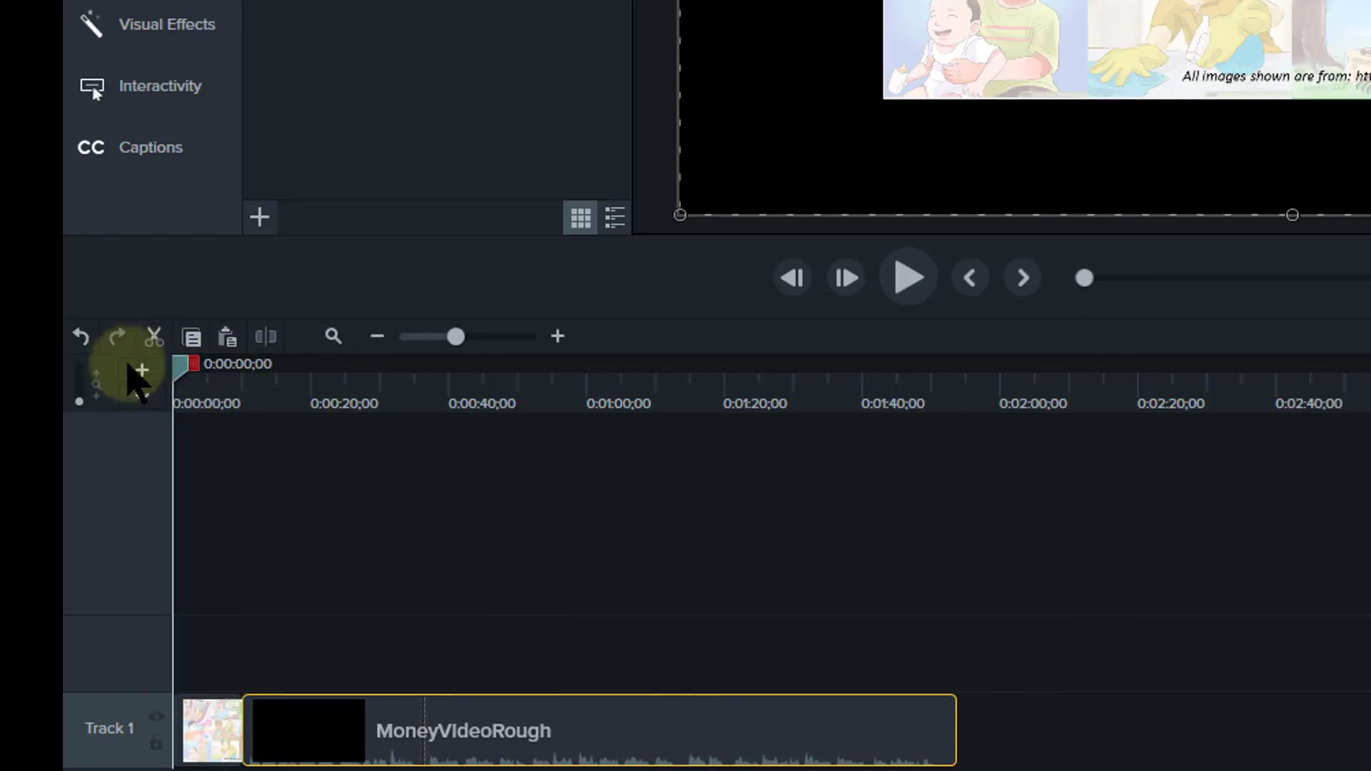
pyautogui.moveTo(567, 728); pyautogui.dragTo(568, 728)
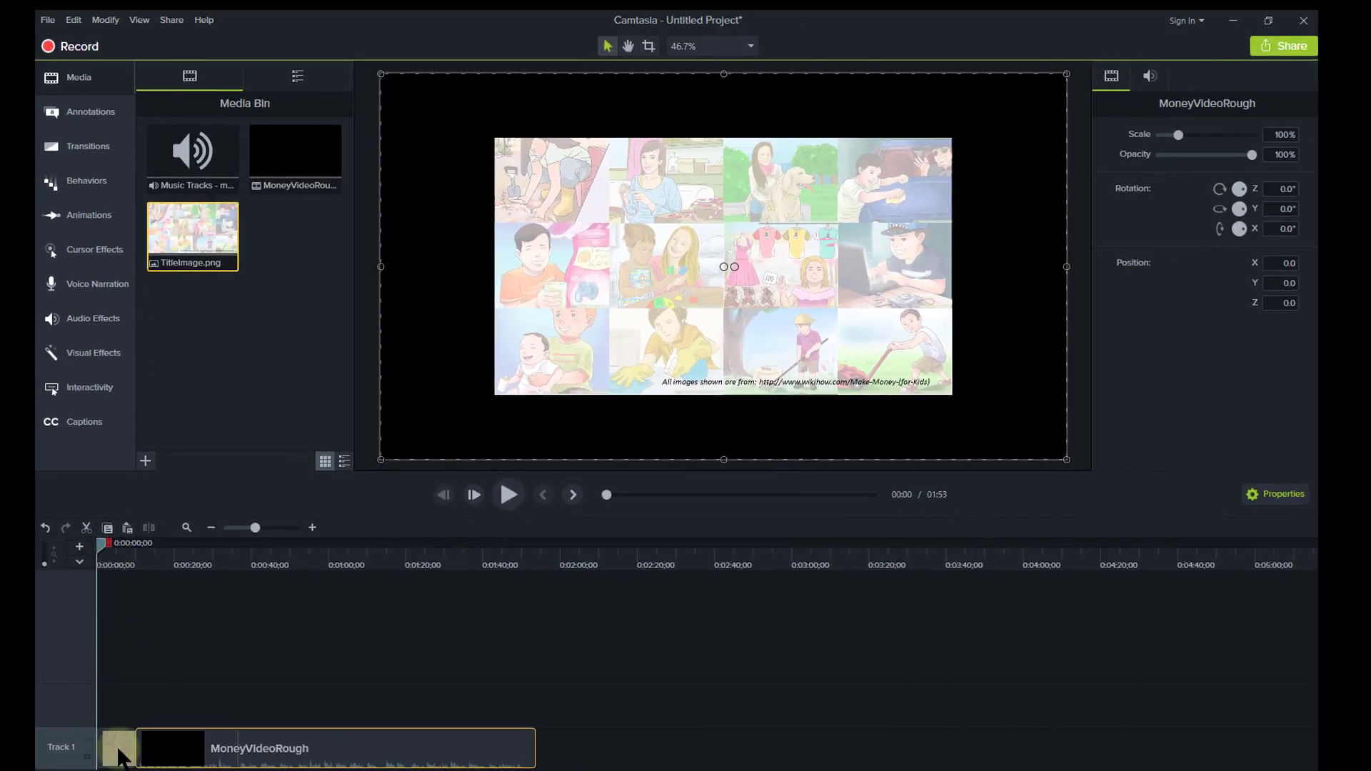
# Scale the TitleImage collage to 150% and centre it at position 0, 0 on the canvas.
pyautogui.click(119, 759)
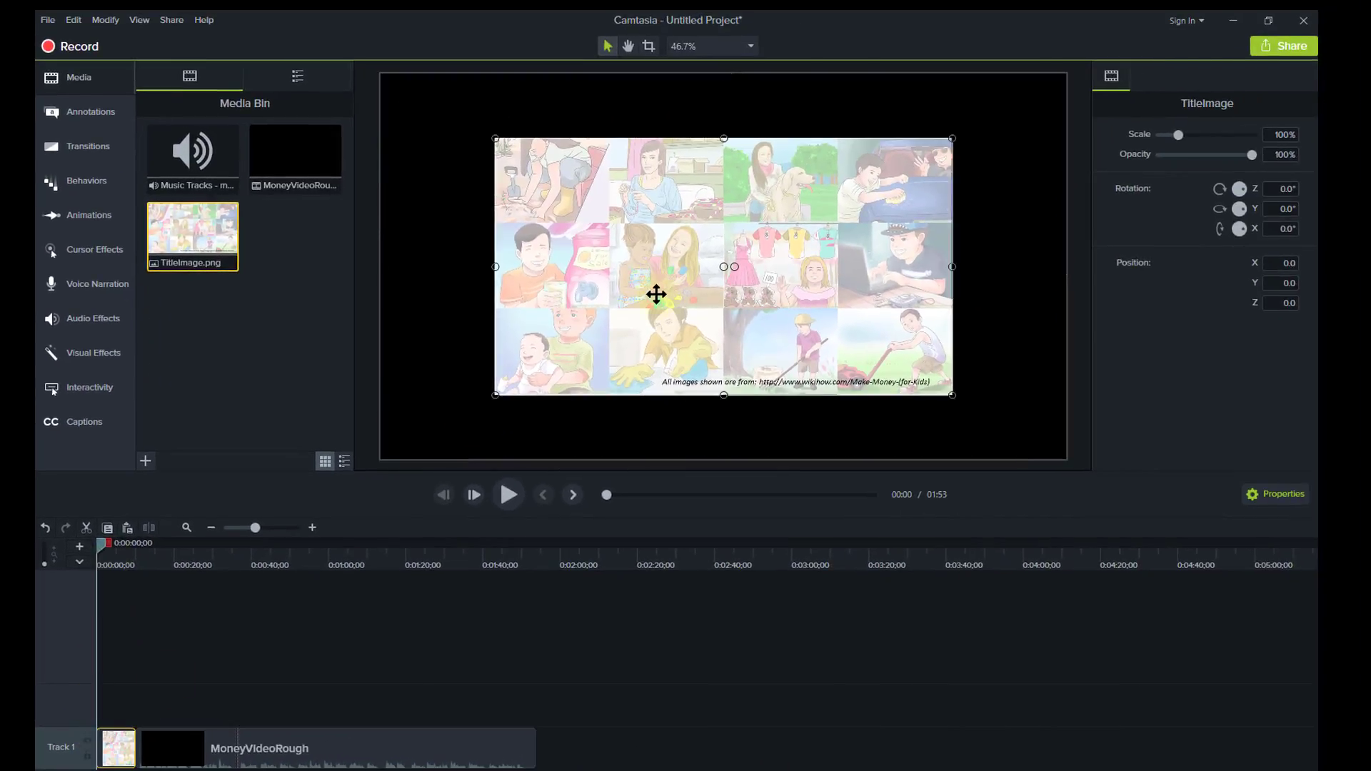
pyautogui.moveTo(658, 277); pyautogui.dragTo(634, 281)
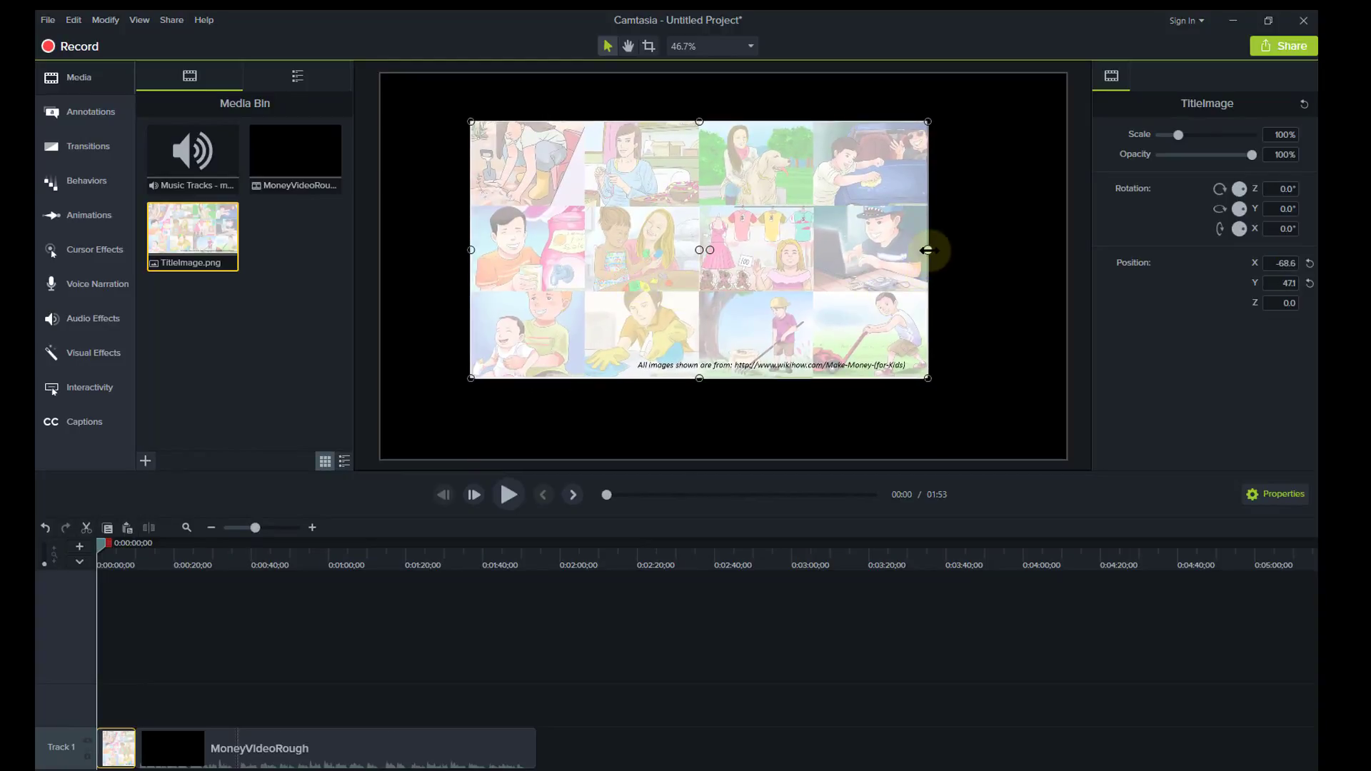
pyautogui.moveTo(927, 250); pyautogui.dragTo(1065, 258)
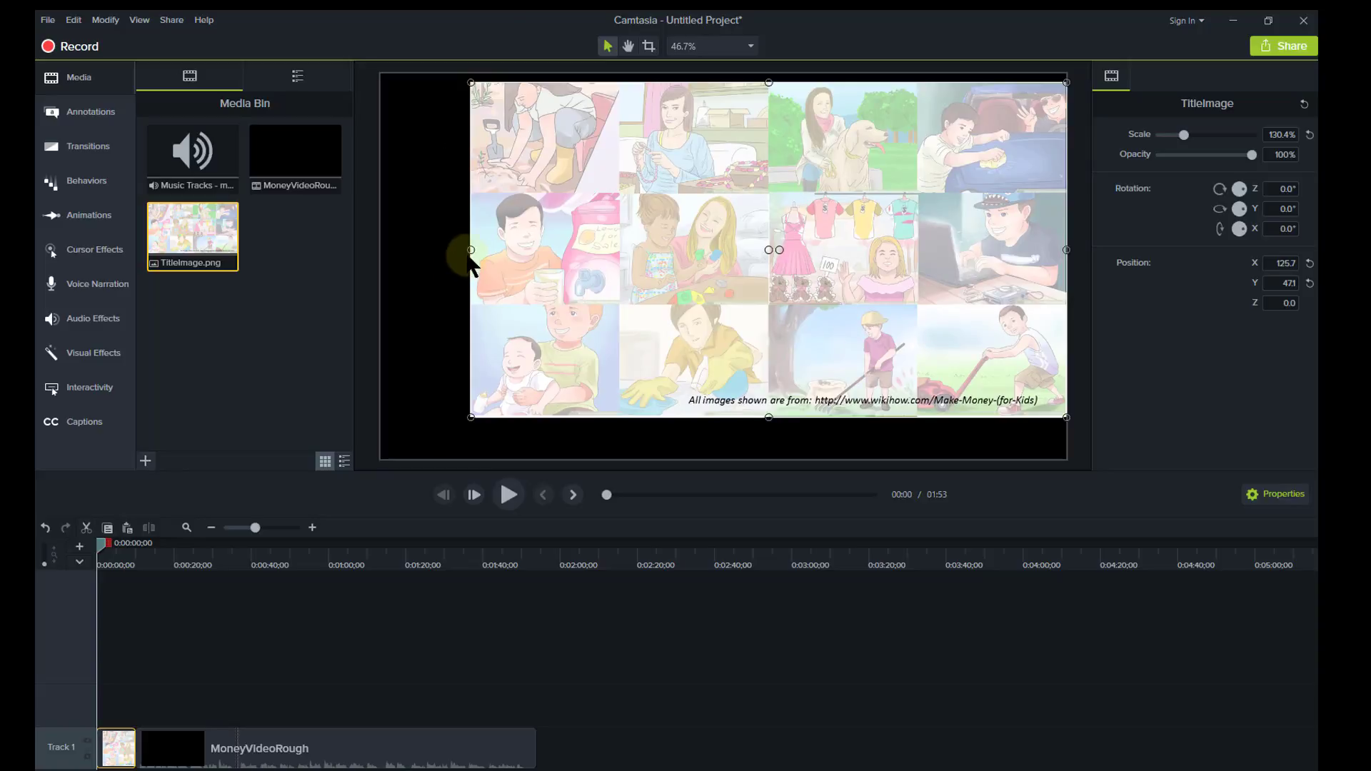
pyautogui.moveTo(472, 249); pyautogui.dragTo(377, 248)
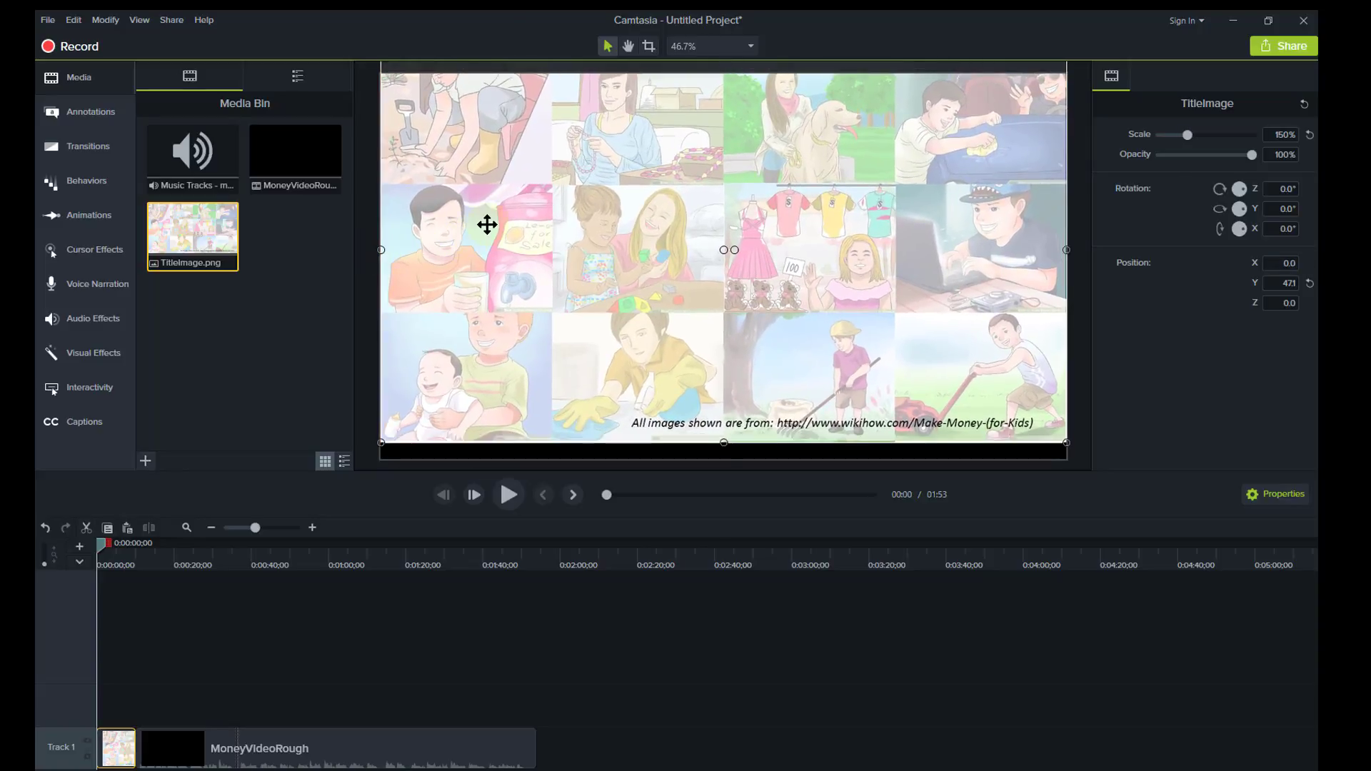
pyautogui.moveTo(483, 221); pyautogui.dragTo(487, 243)
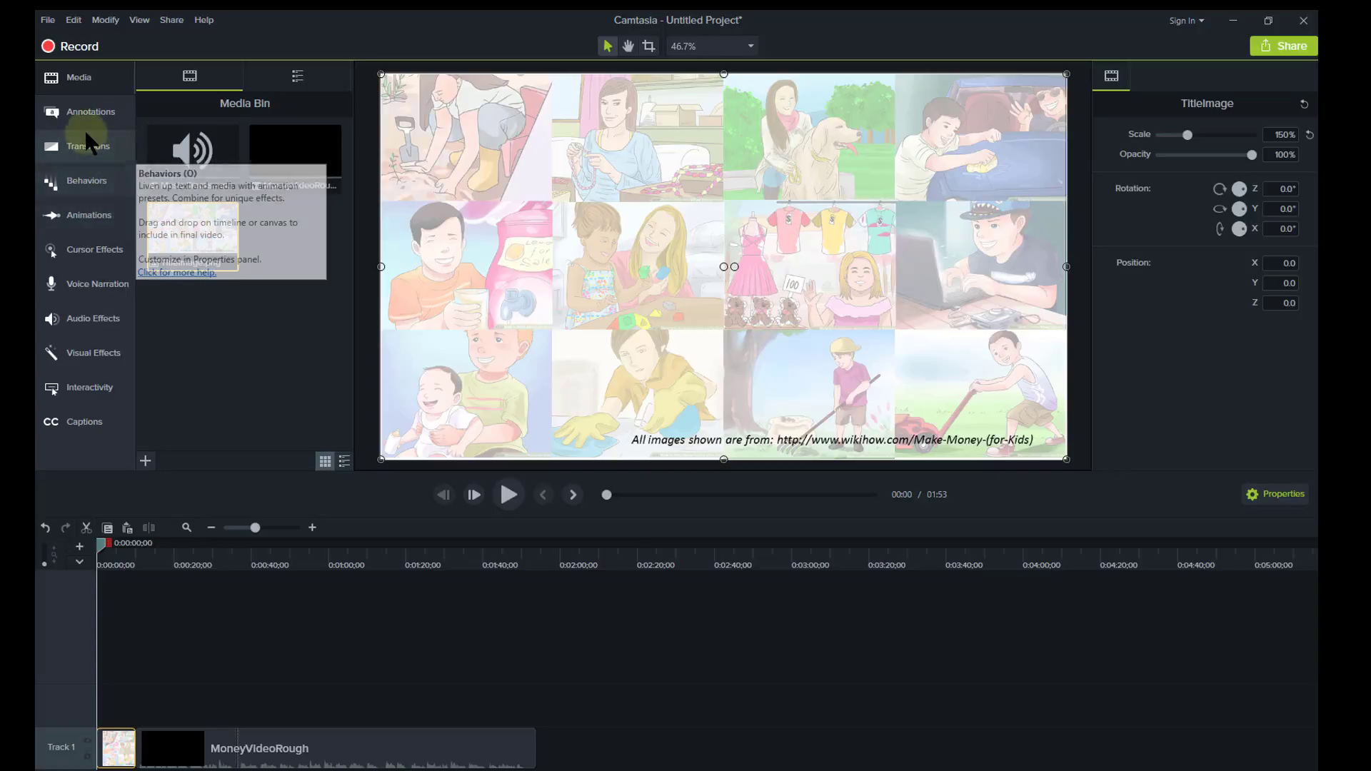
# Apply the Fade transition to the start of the TitleImage clip.
pyautogui.click(93, 151)
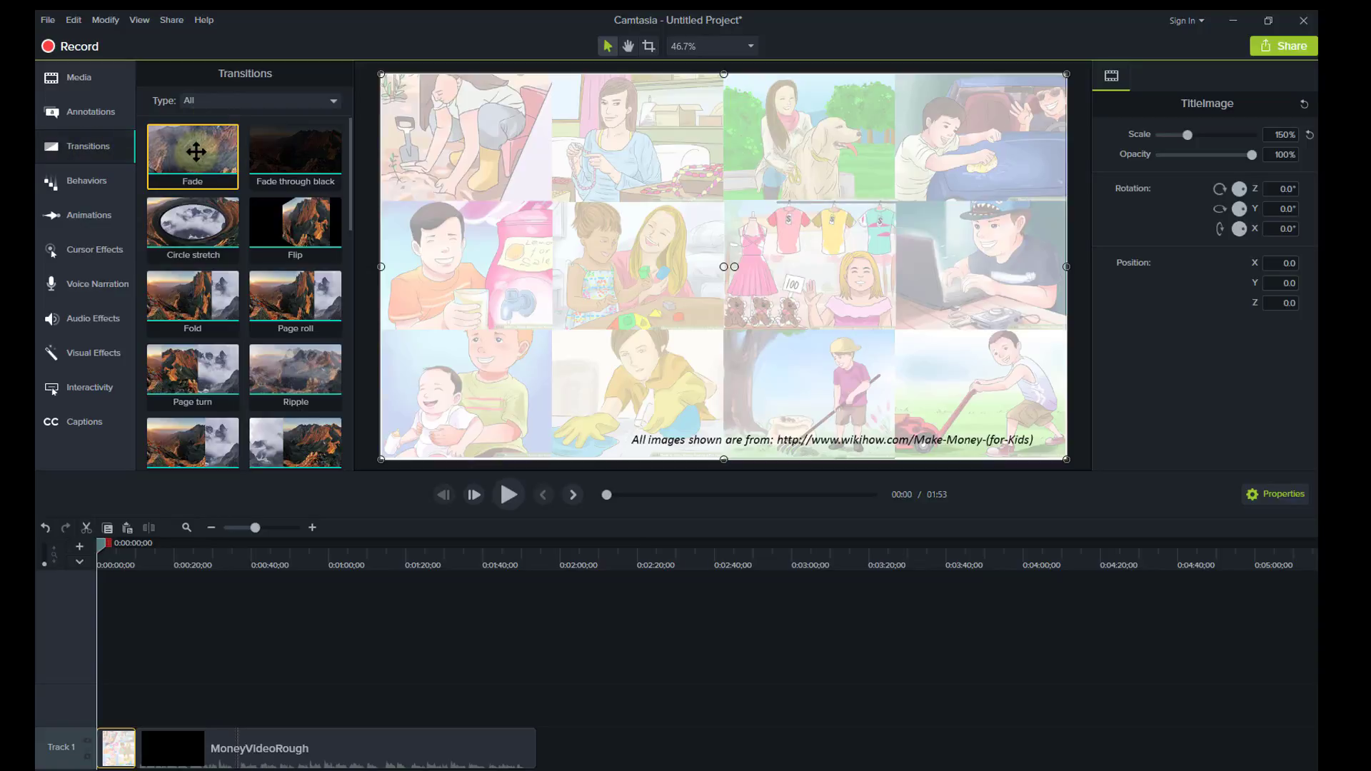
pyautogui.moveTo(196, 151); pyautogui.dragTo(129, 755)
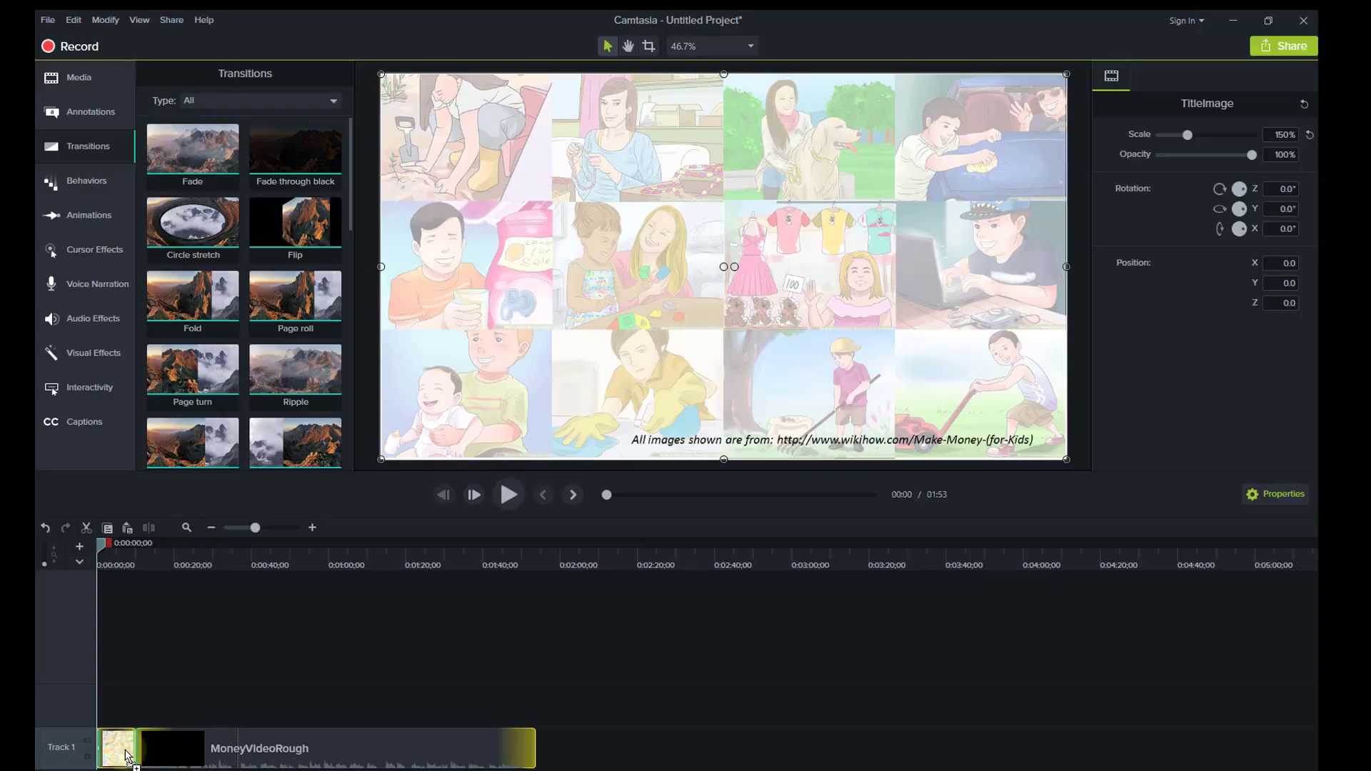
pyautogui.moveTo(126, 754); pyautogui.dragTo(111, 756)
pyautogui.moveTo(114, 757); pyautogui.dragTo(113, 757)
# Play the opening to check the fade-in, then scrub back to the collage.
pyautogui.click(508, 494)
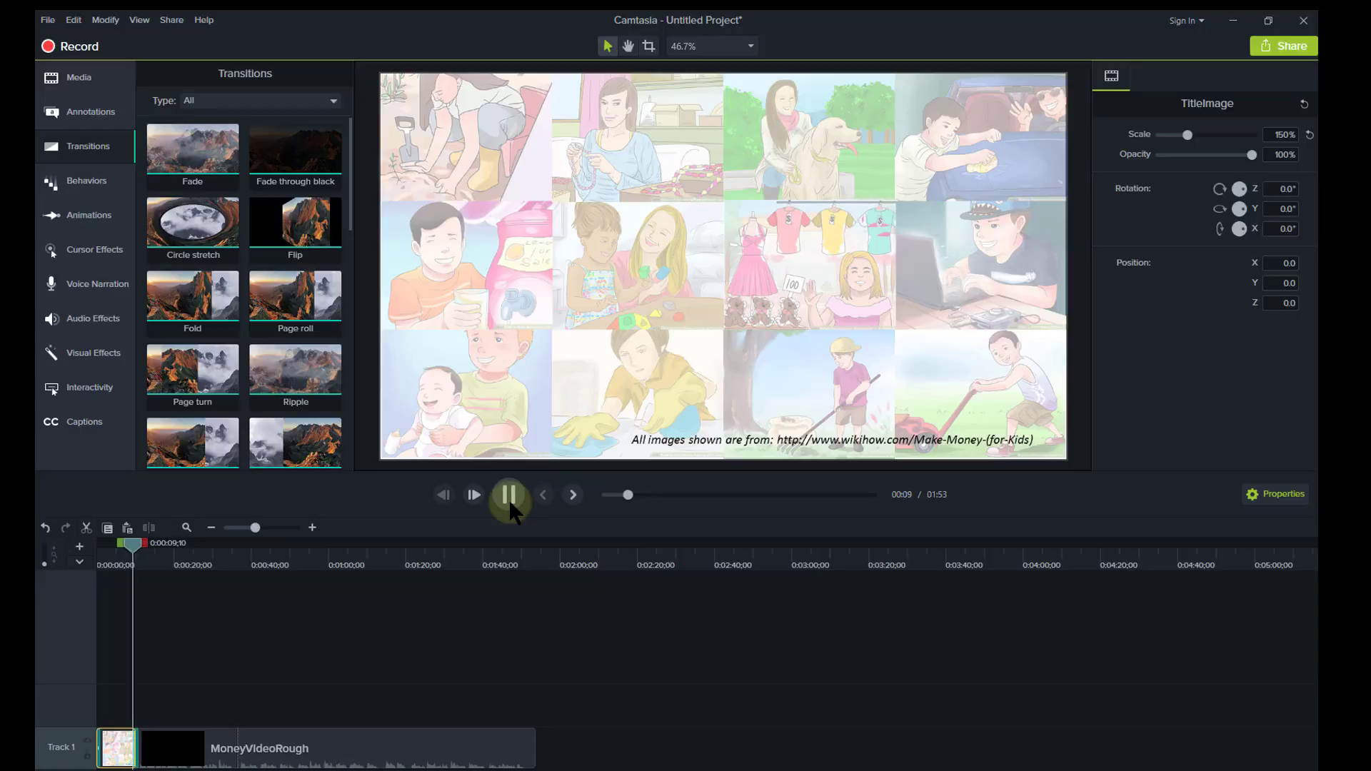
pyautogui.click(509, 495)
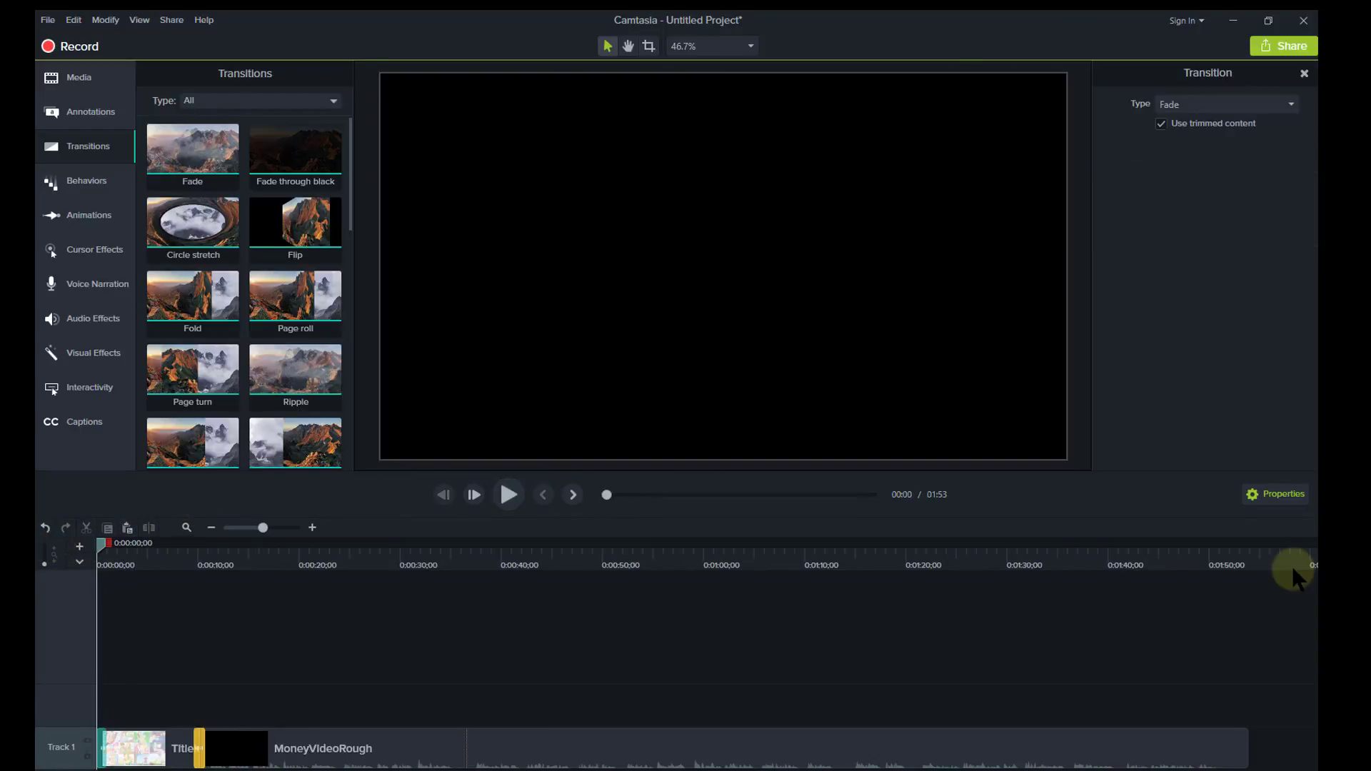
pyautogui.click(114, 551)
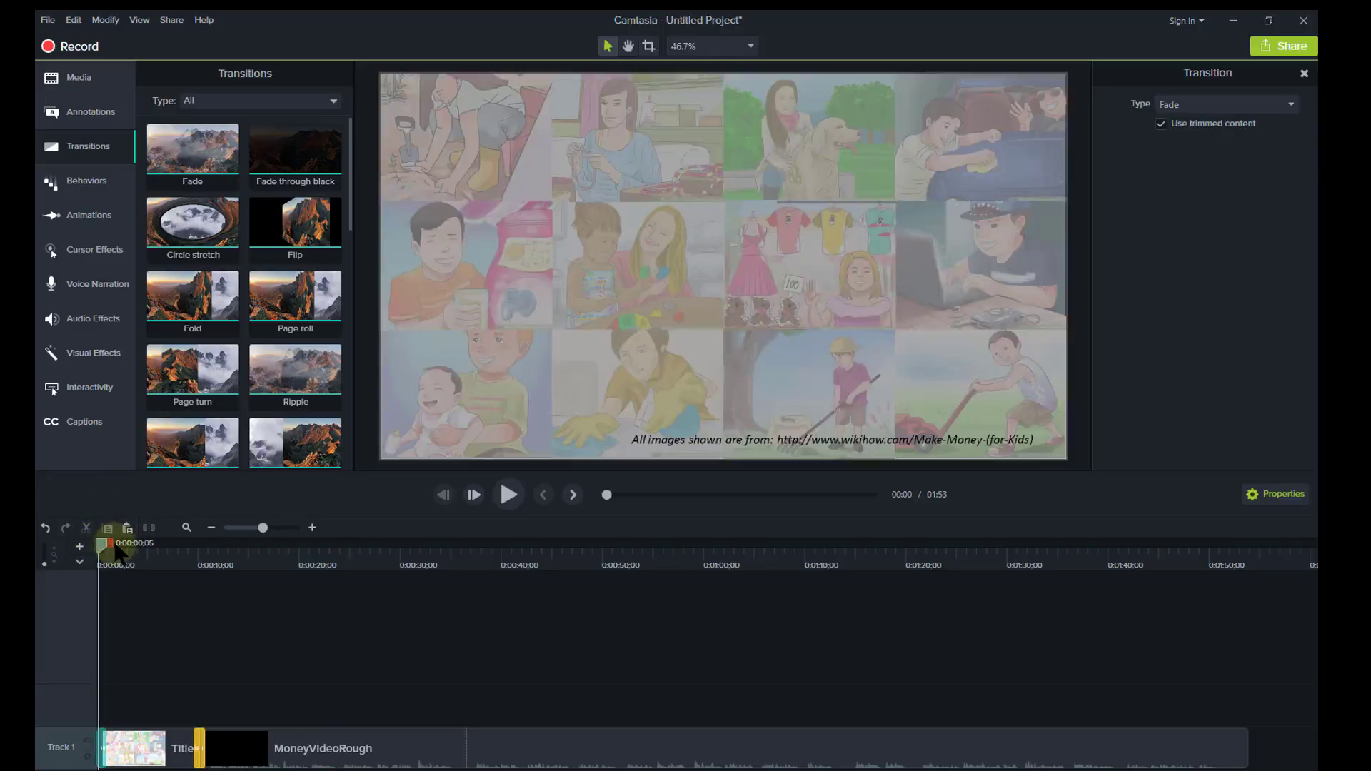
pyautogui.moveTo(115, 545); pyautogui.dragTo(115, 554)
pyautogui.click(138, 760)
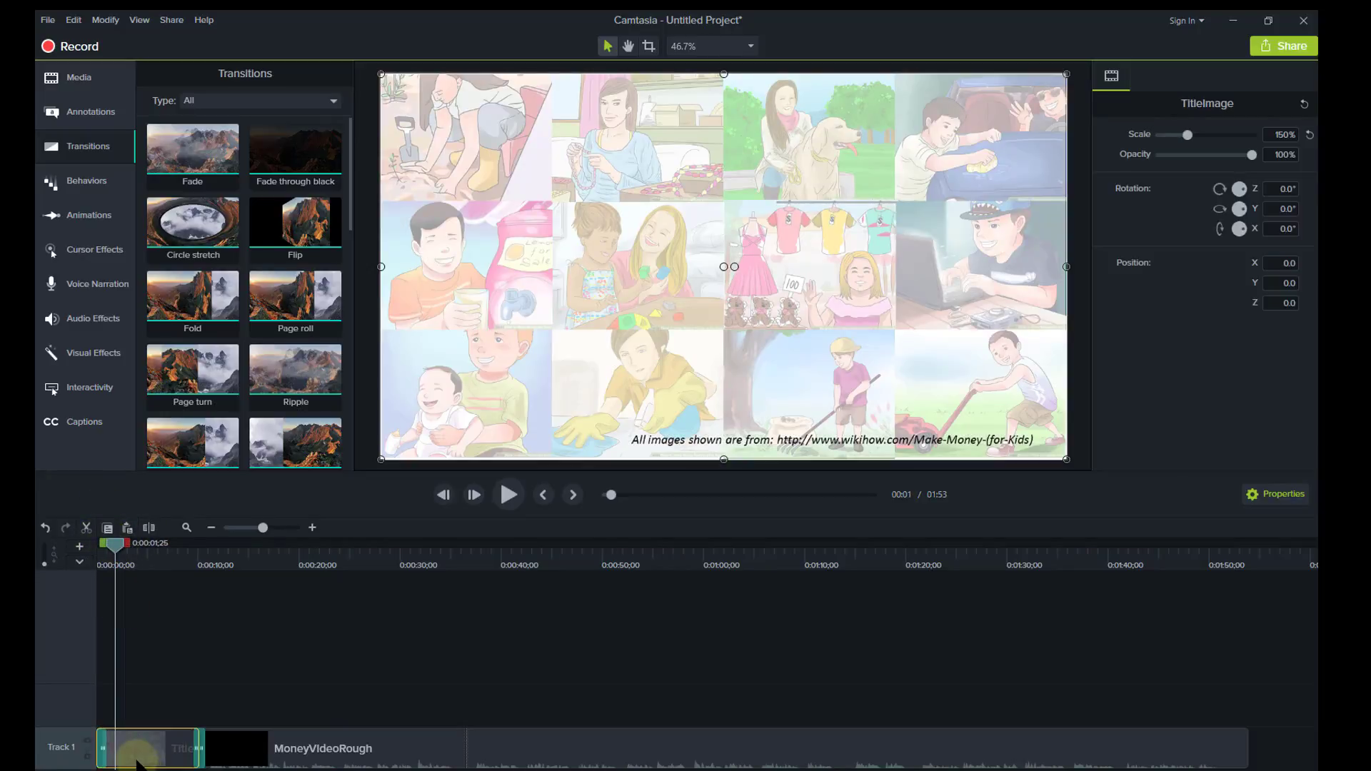
pyautogui.click(143, 709)
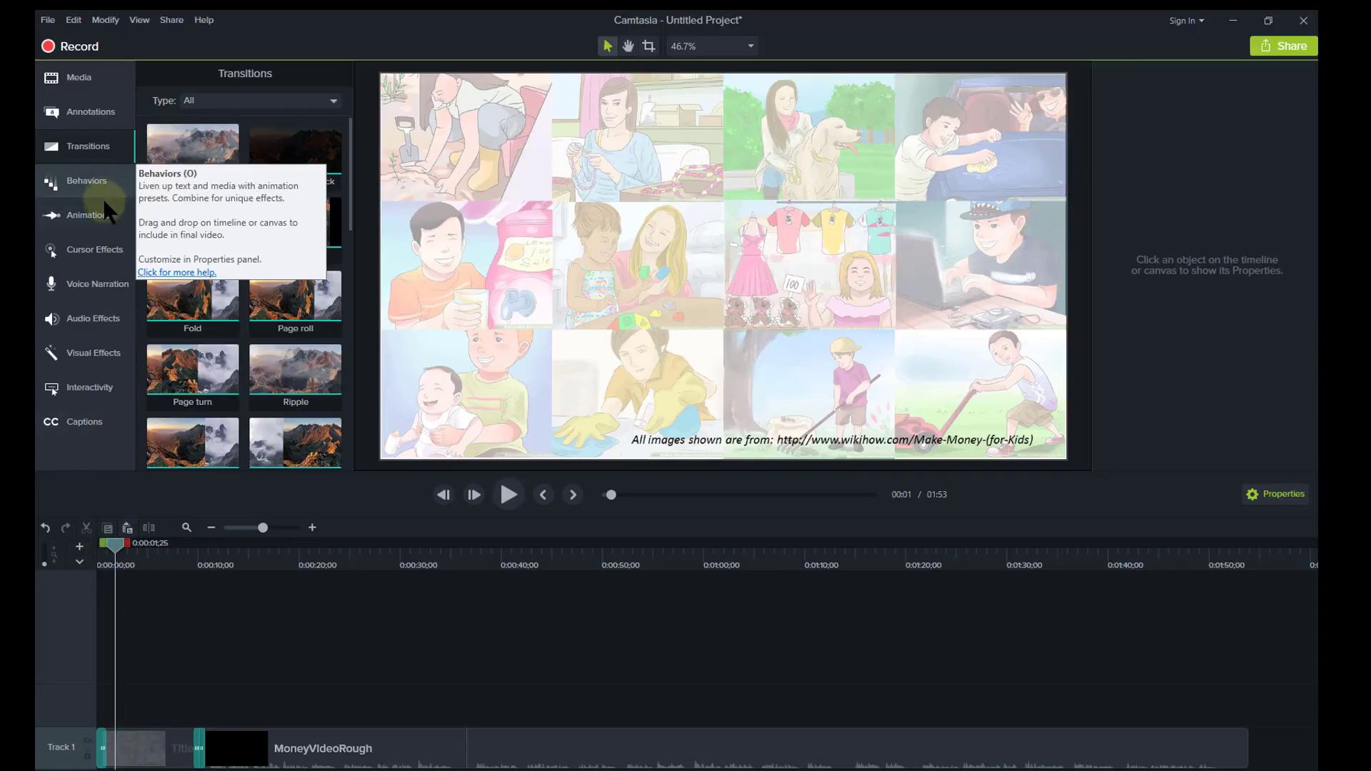
# Drag the plain ABC text callout from the All-styles Callouts list onto the collage.
pyautogui.click(80, 114)
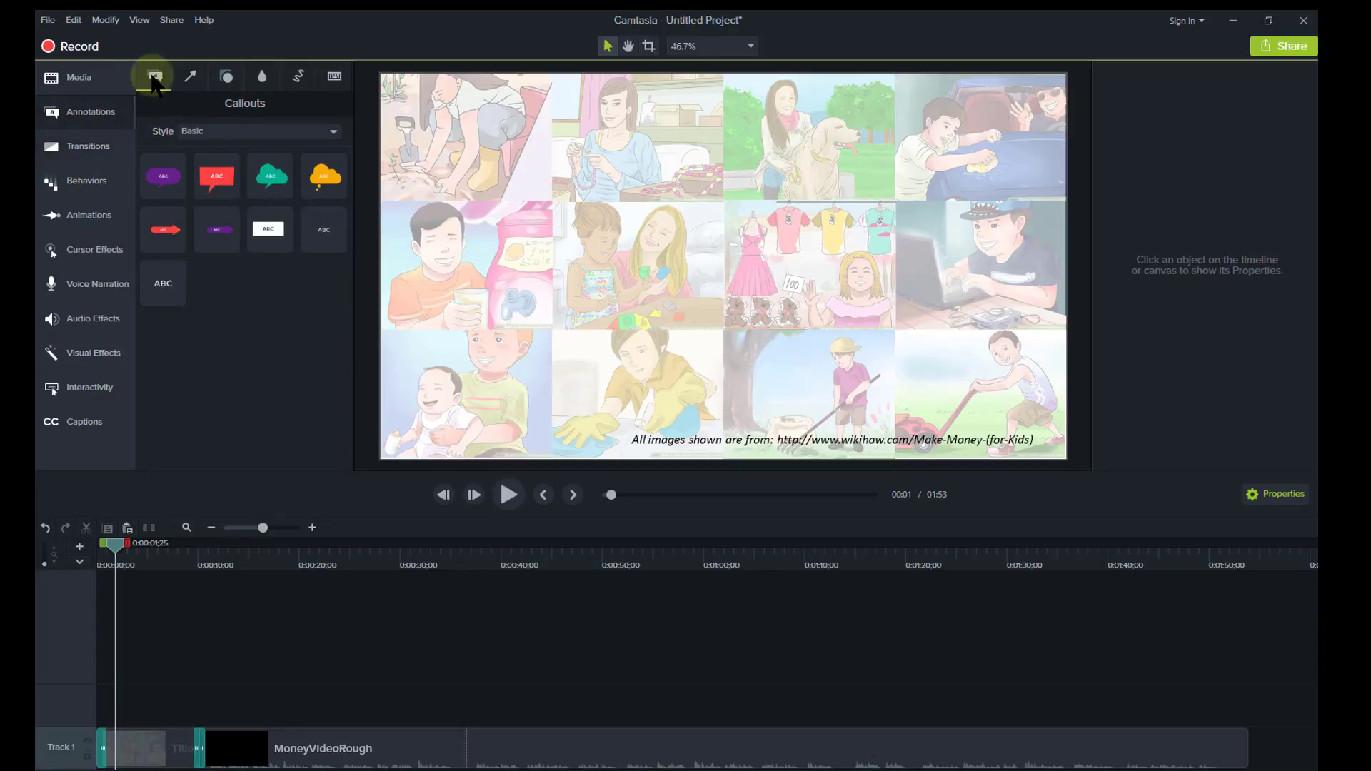
pyautogui.click(251, 131)
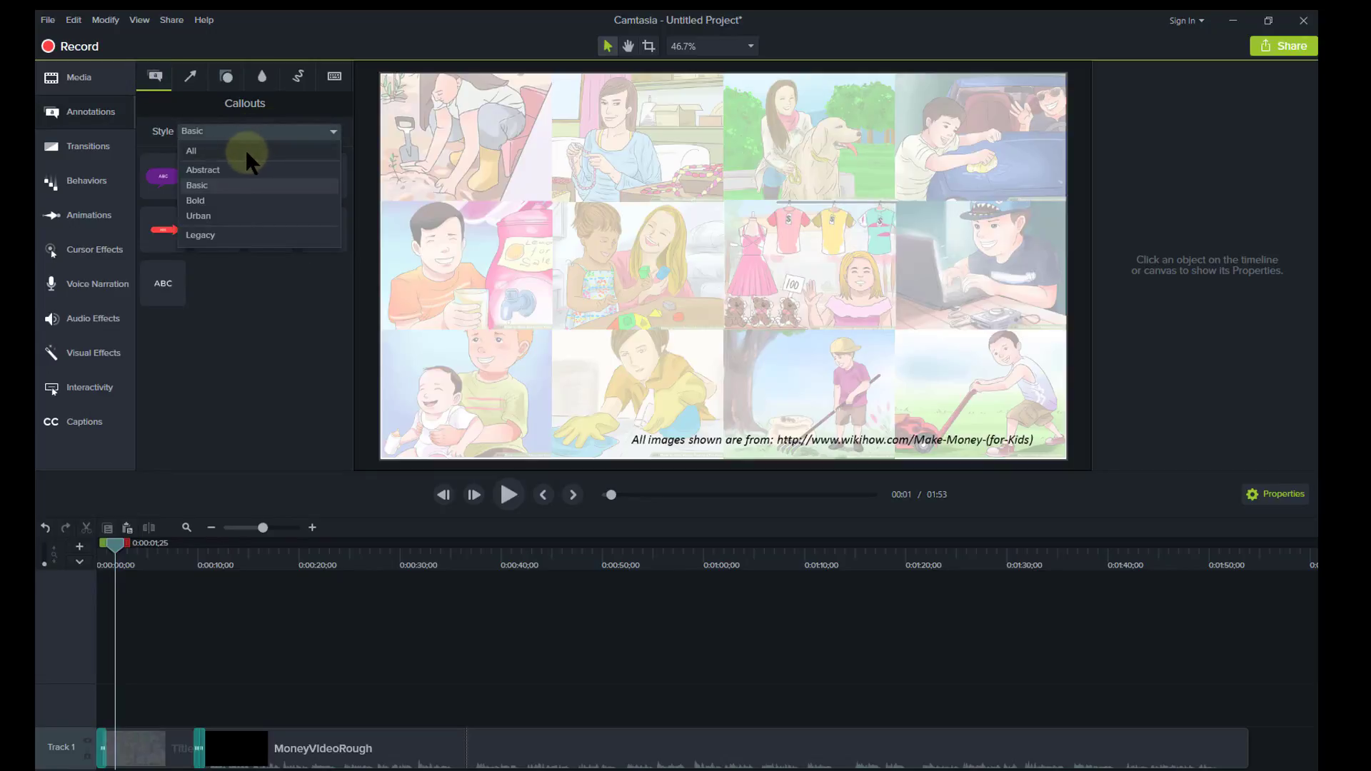
pyautogui.click(247, 152)
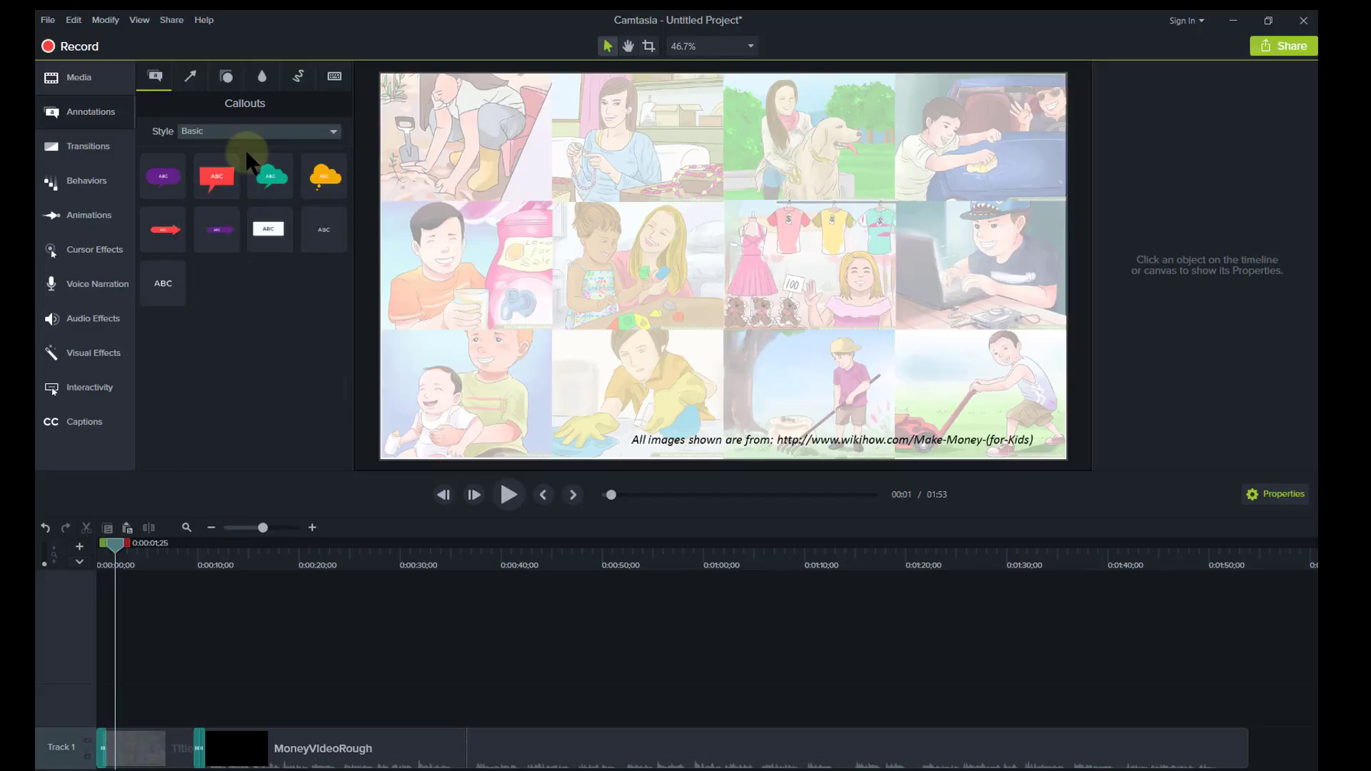
pyautogui.moveTo(350, 261); pyautogui.dragTo(347, 400)
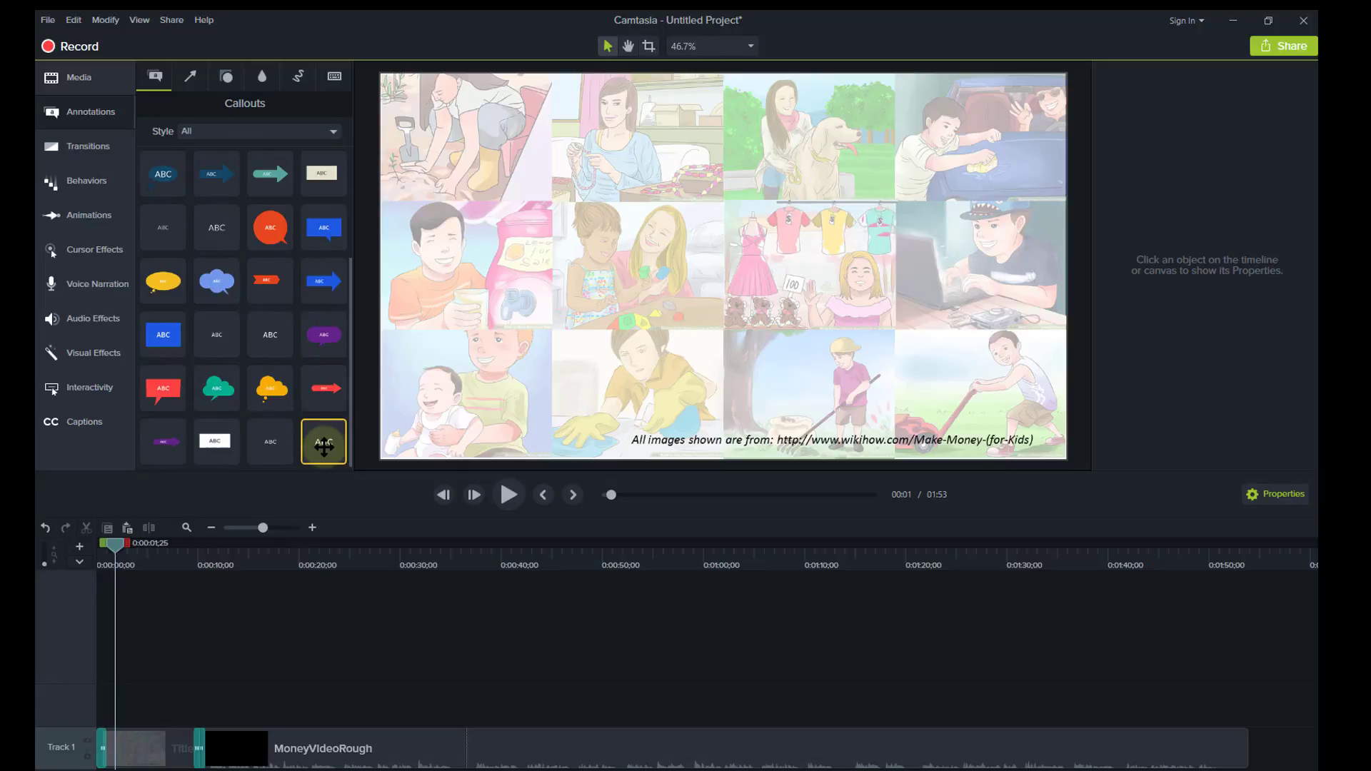
pyautogui.moveTo(324, 447); pyautogui.dragTo(637, 229)
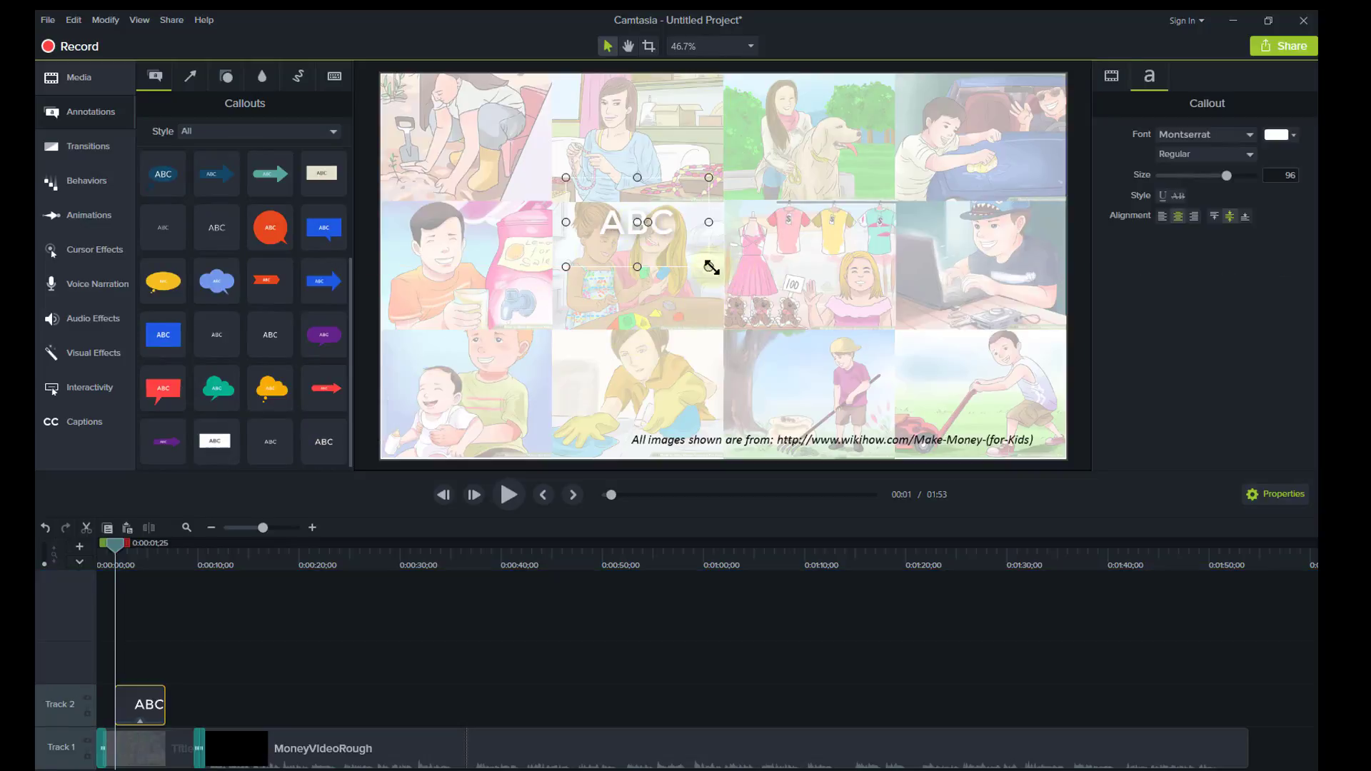
# Enlarge the callout box and type 'Teach Your Children' / 'About Business' on two lines.
pyautogui.moveTo(712, 267); pyautogui.dragTo(992, 393)
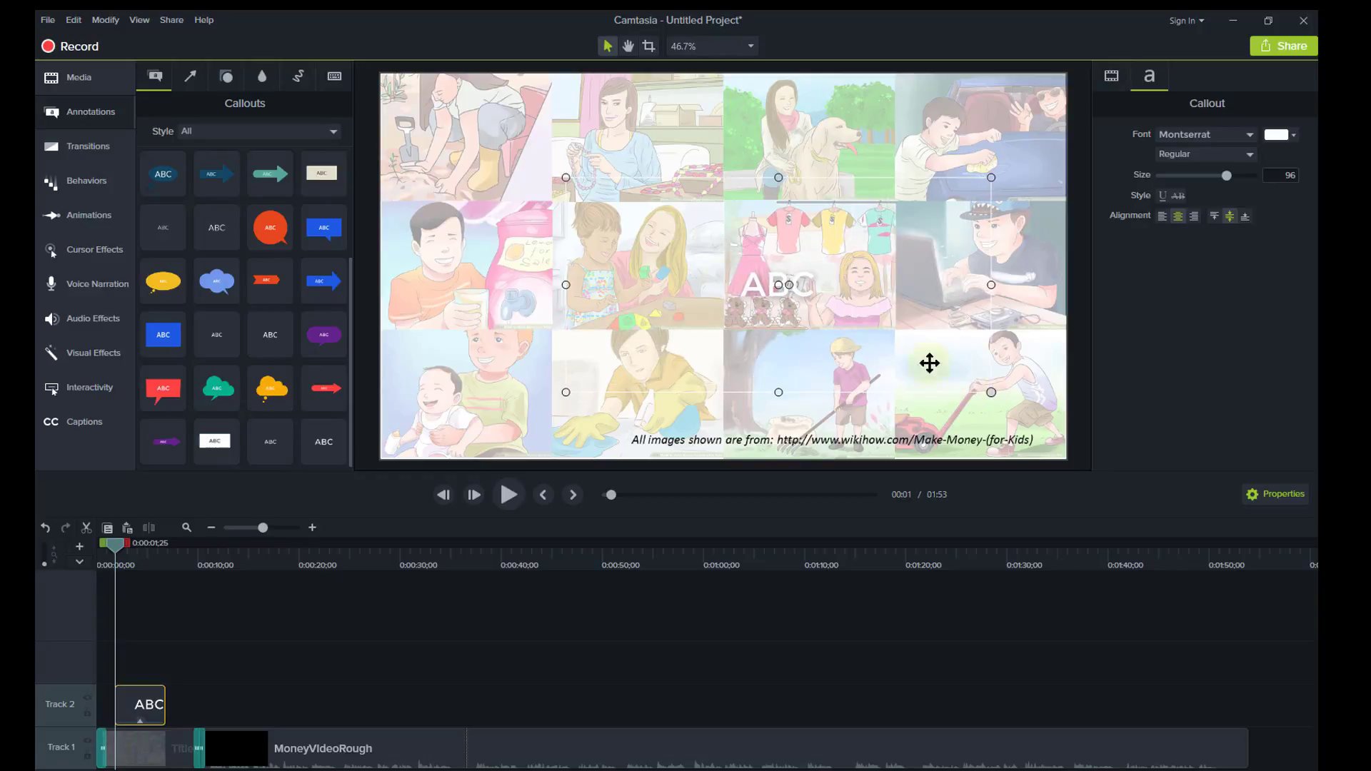
pyautogui.moveTo(565, 177); pyautogui.dragTo(445, 107)
pyautogui.doubleClick(699, 258)
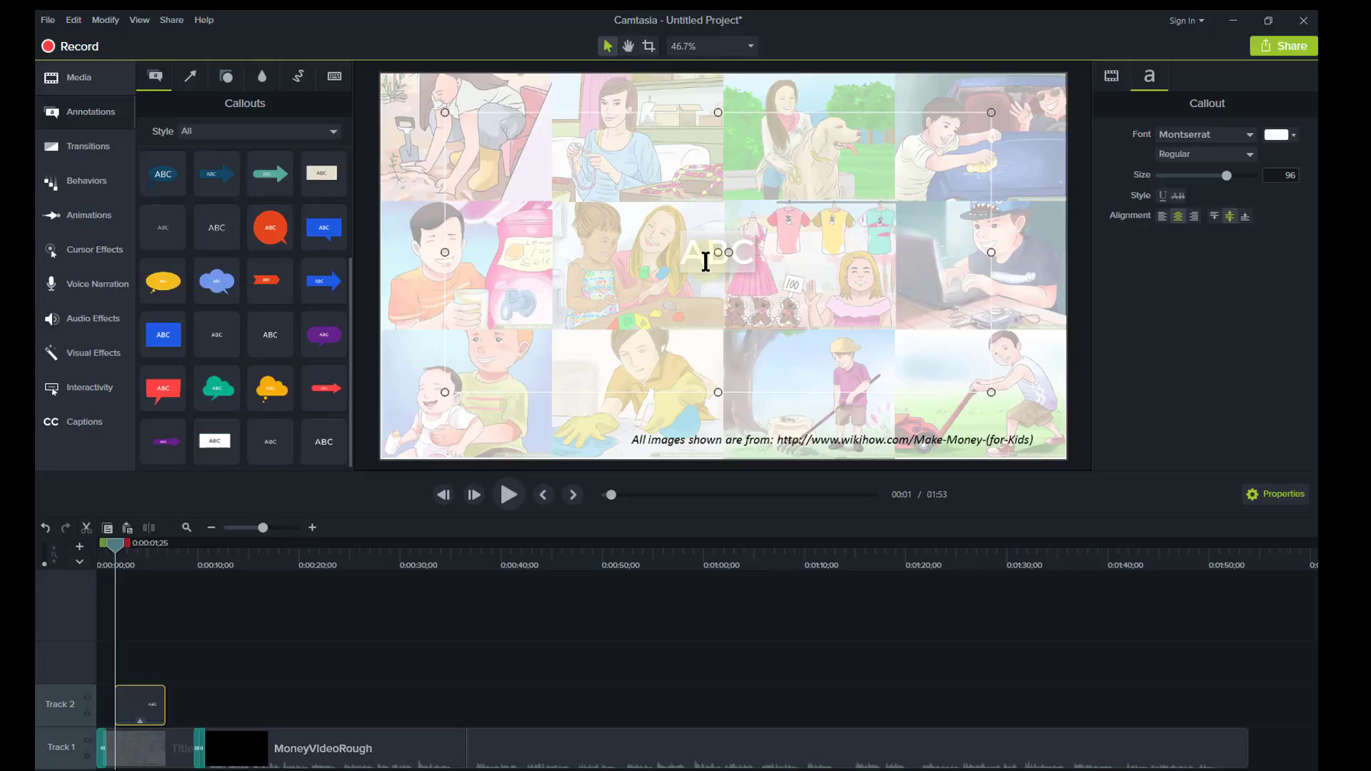
pyautogui.write('Tea')
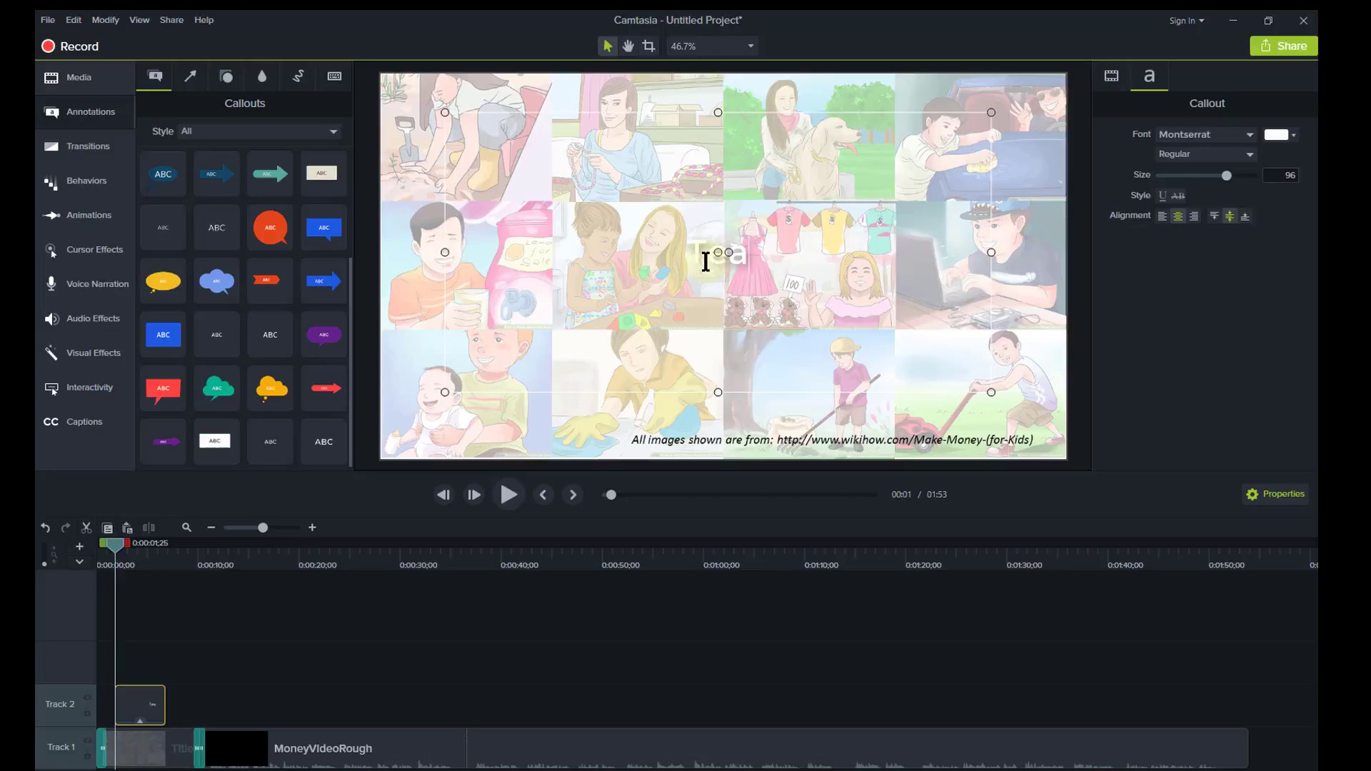
pyautogui.write('ch Your Children')
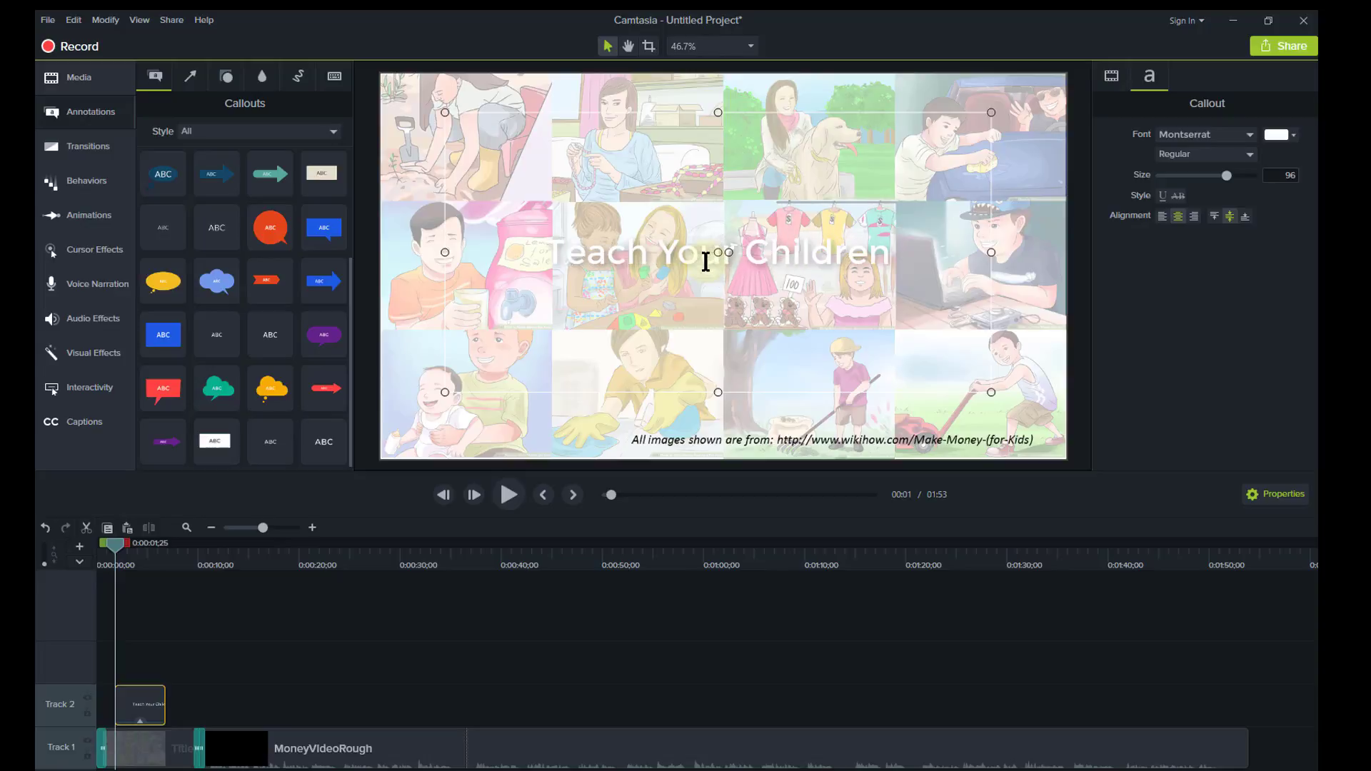
pyautogui.press('Return')
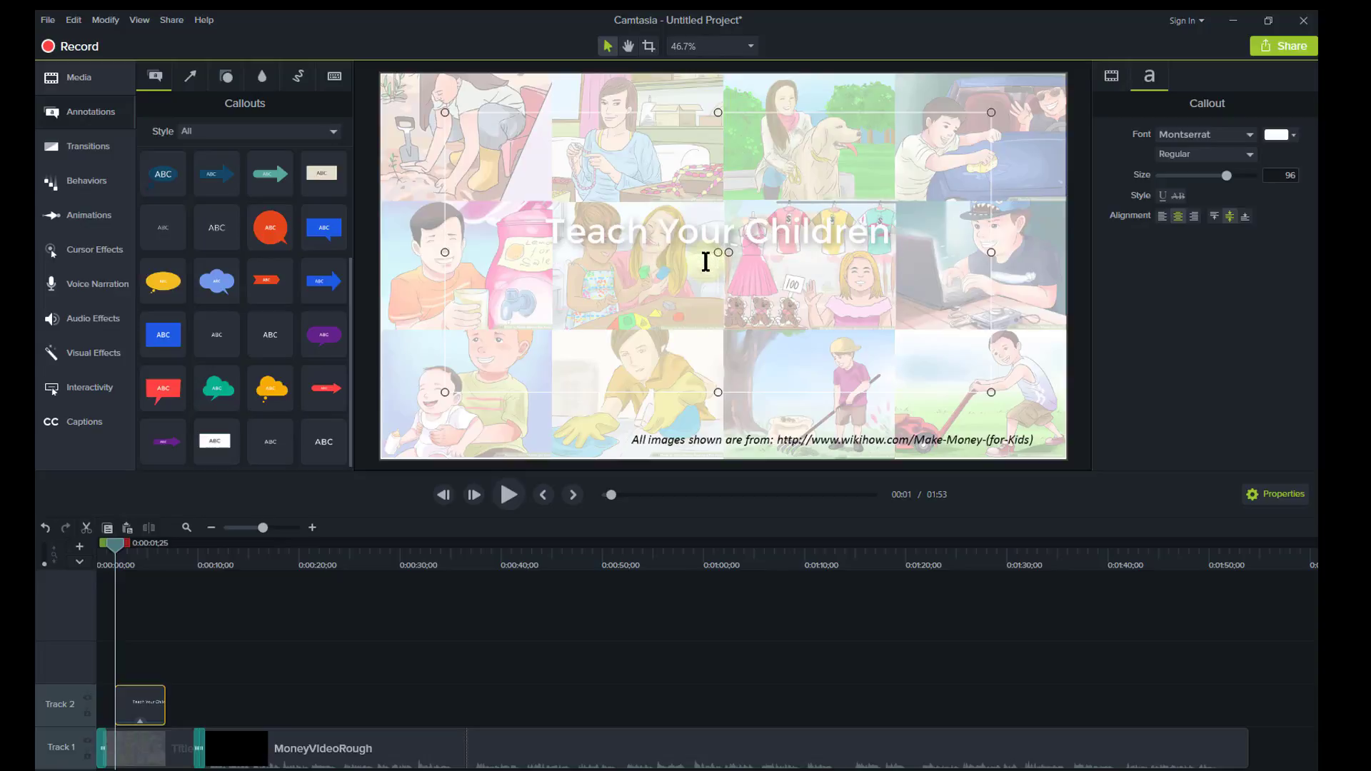
pyautogui.write('About Busin')
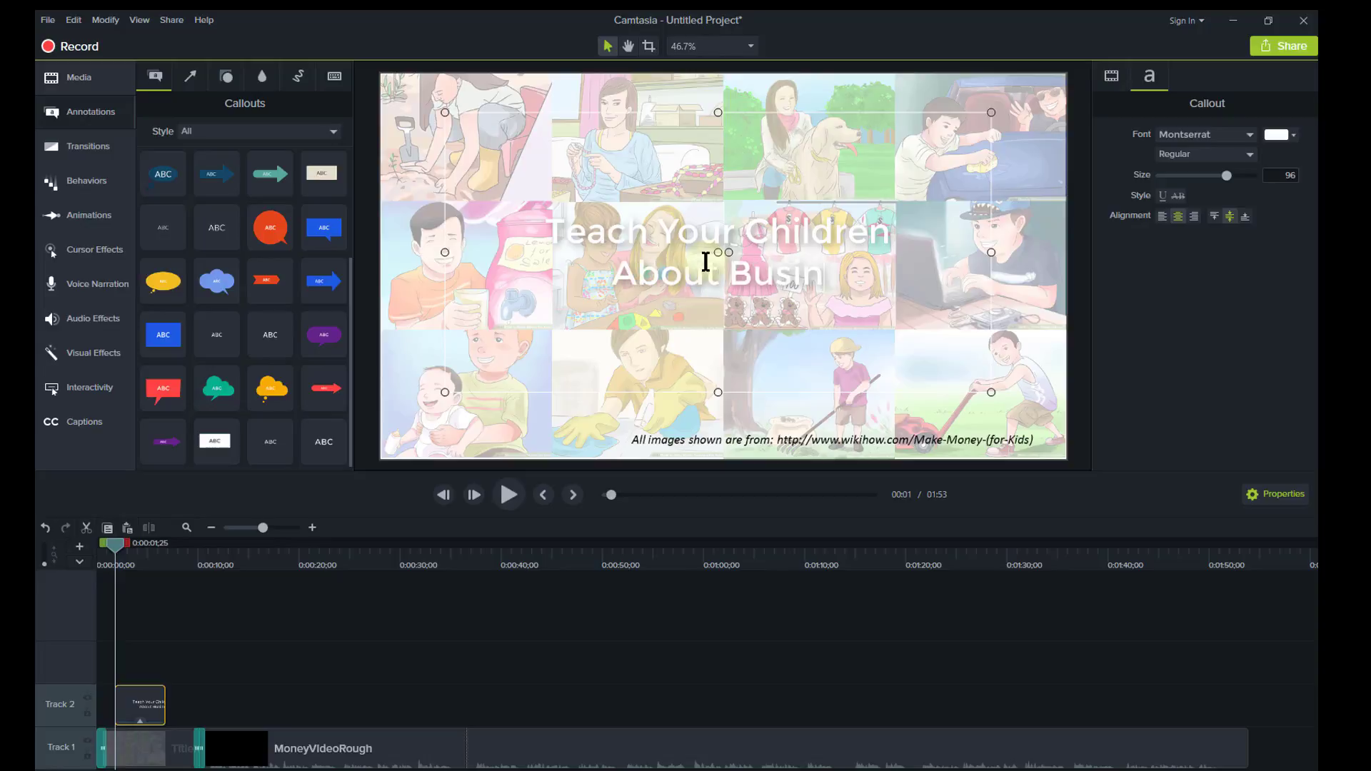
pyautogui.write('ess')
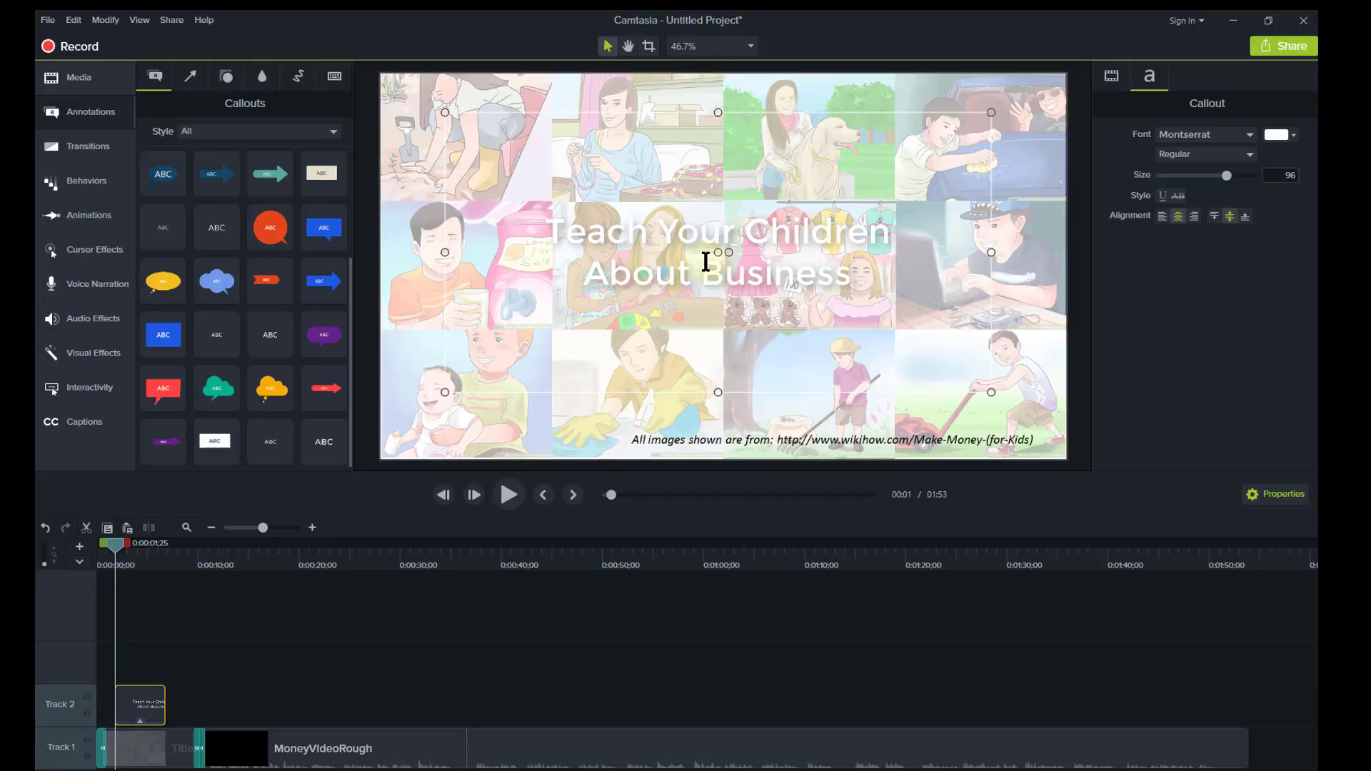
# Set all the title text to the Forte font in black.
pyautogui.hotkey('ctrl', 'a')
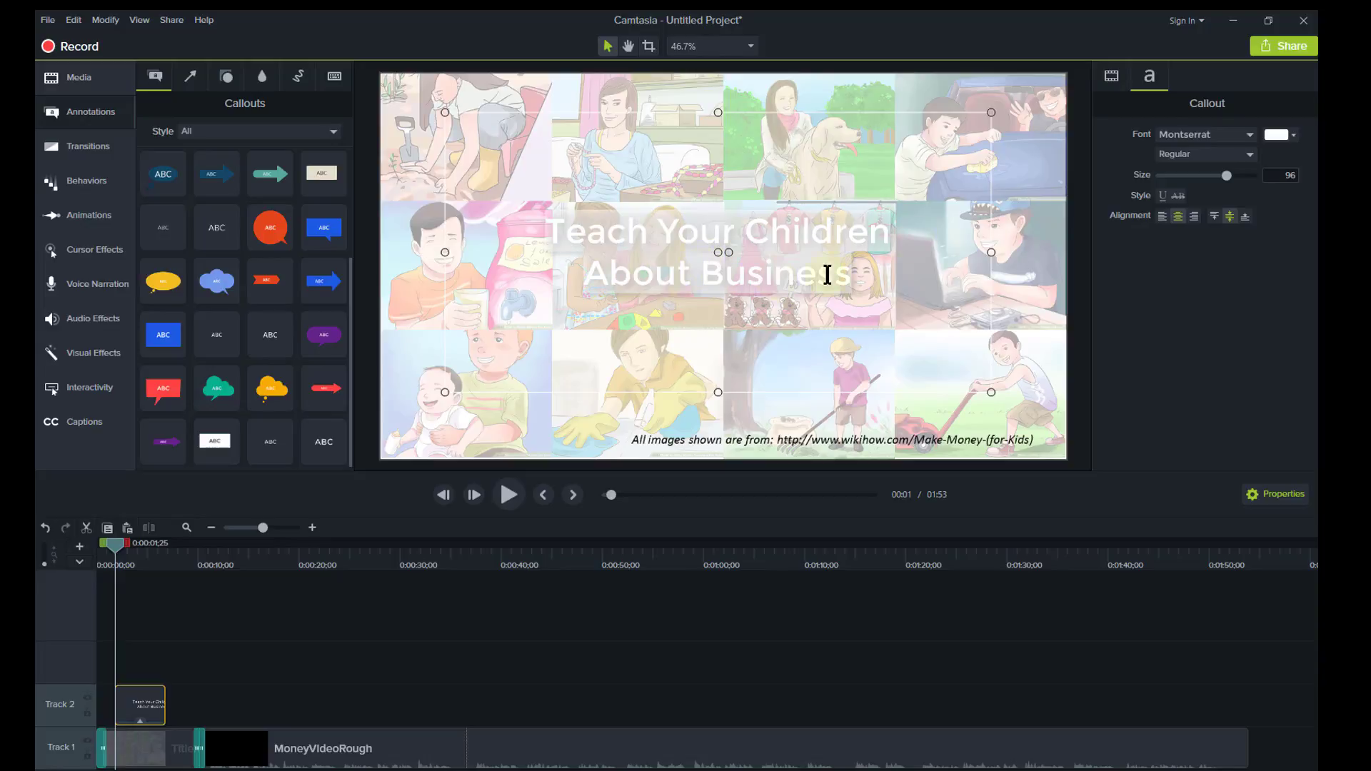
pyautogui.click(1250, 132)
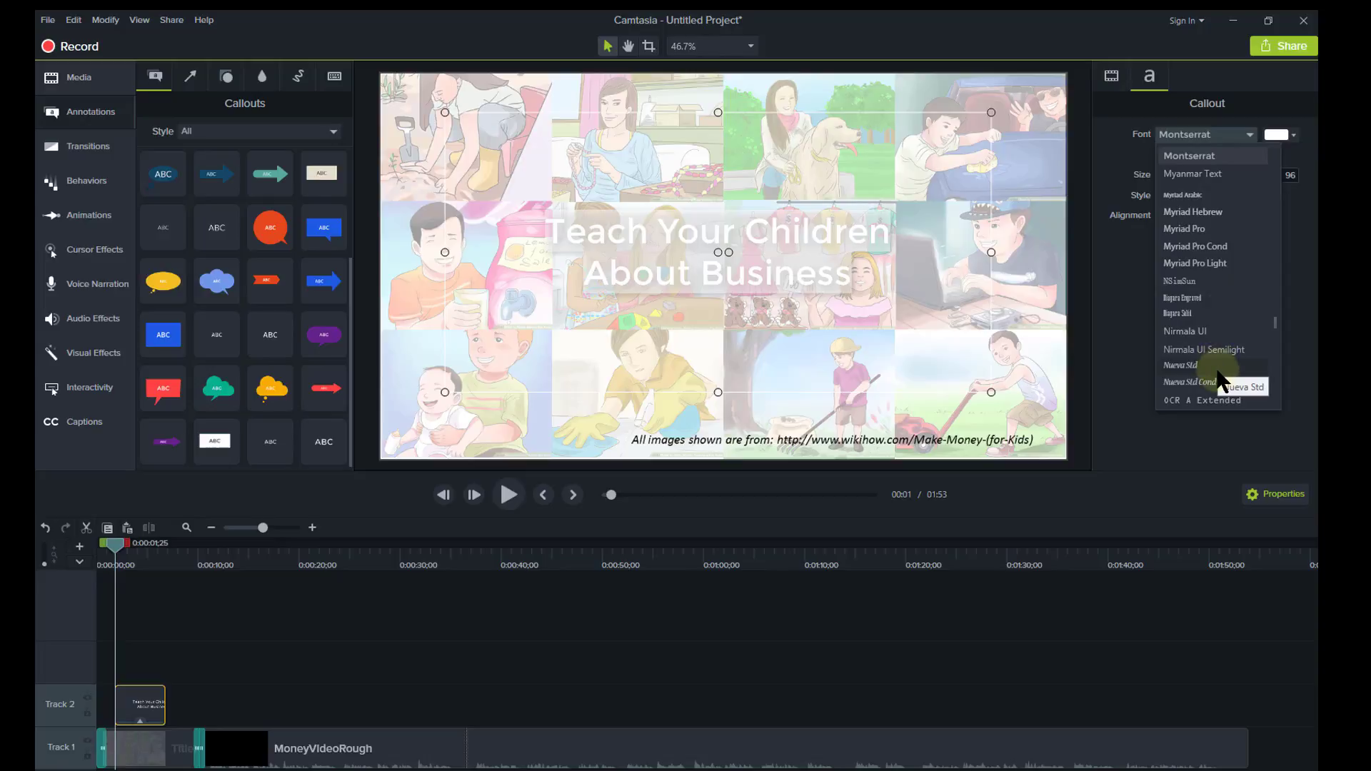
pyautogui.scroll(-1, 1223, 382)
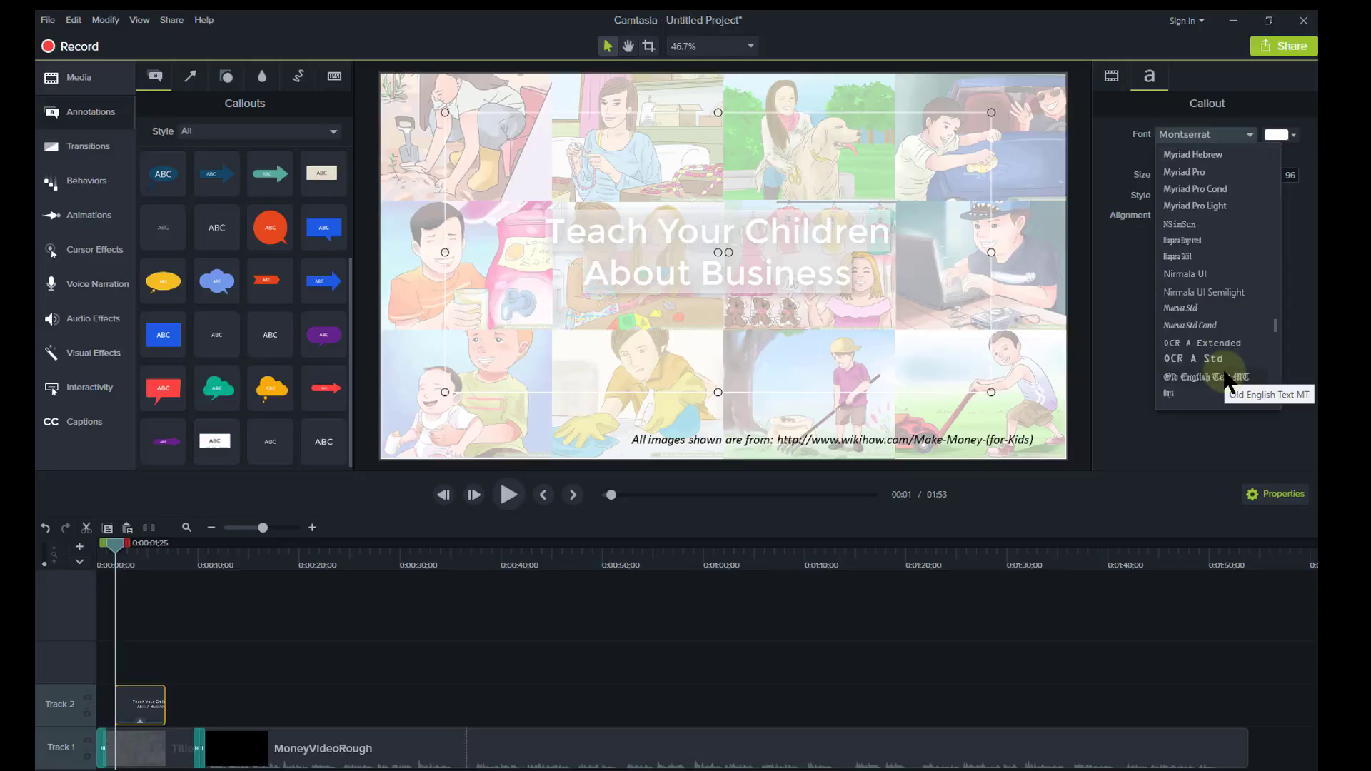
pyautogui.scroll(2, 1225, 382)
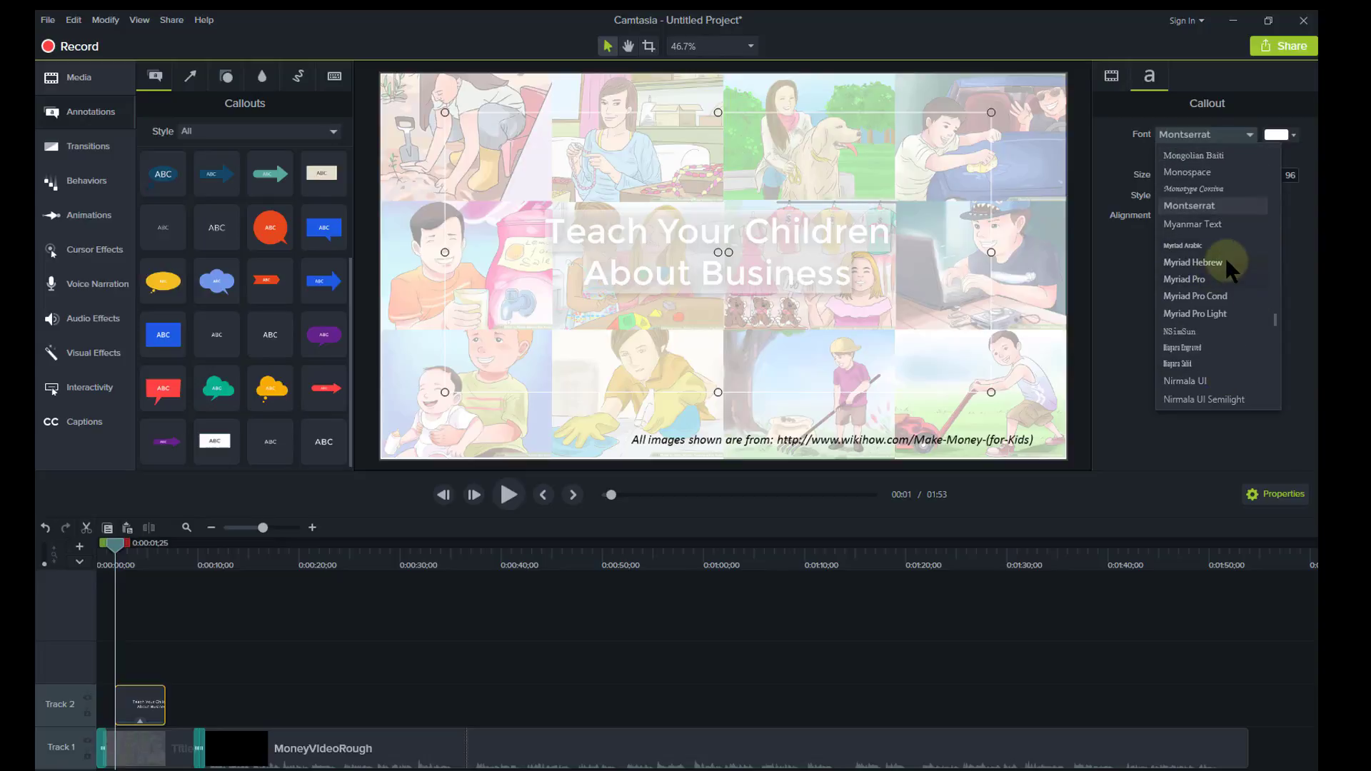
pyautogui.scroll(6, 1249, 268)
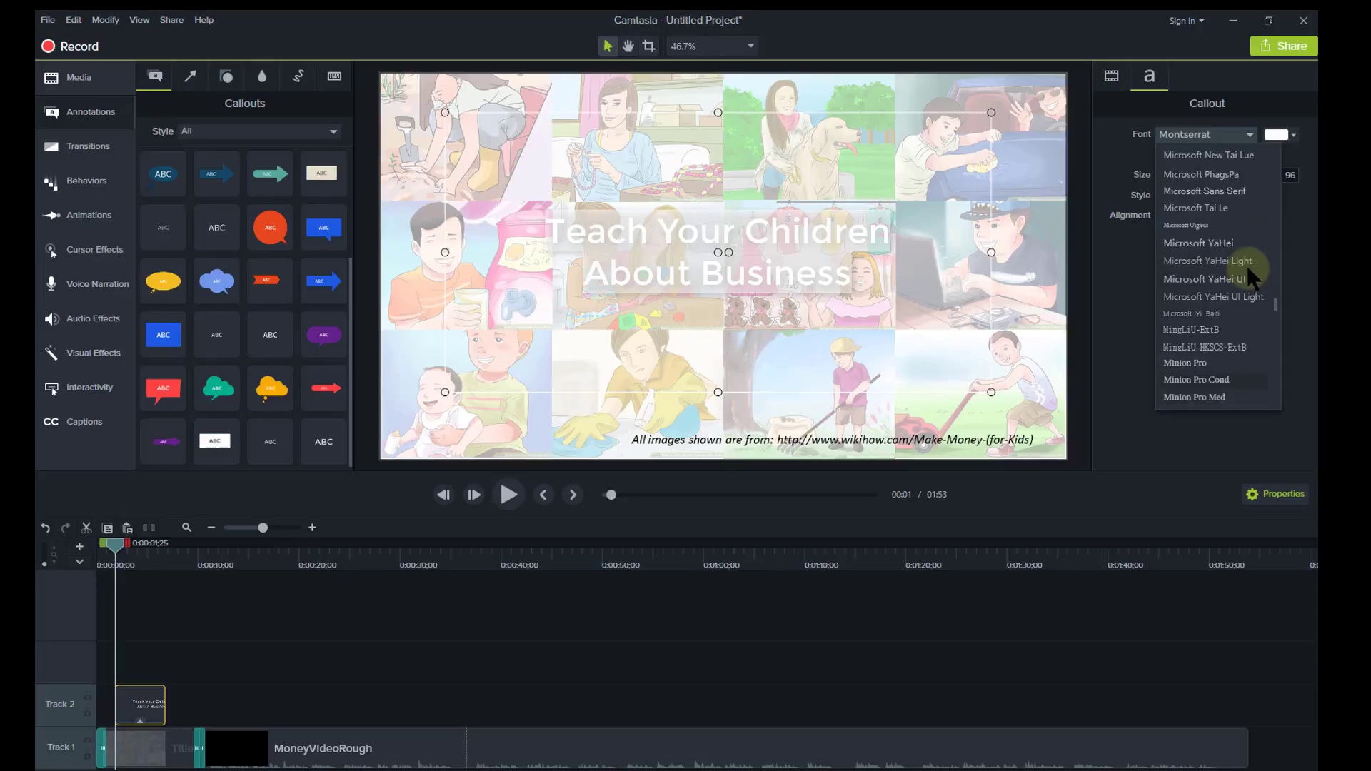
pyautogui.scroll(8, 1247, 264)
pyautogui.scroll(3, 1292, 219)
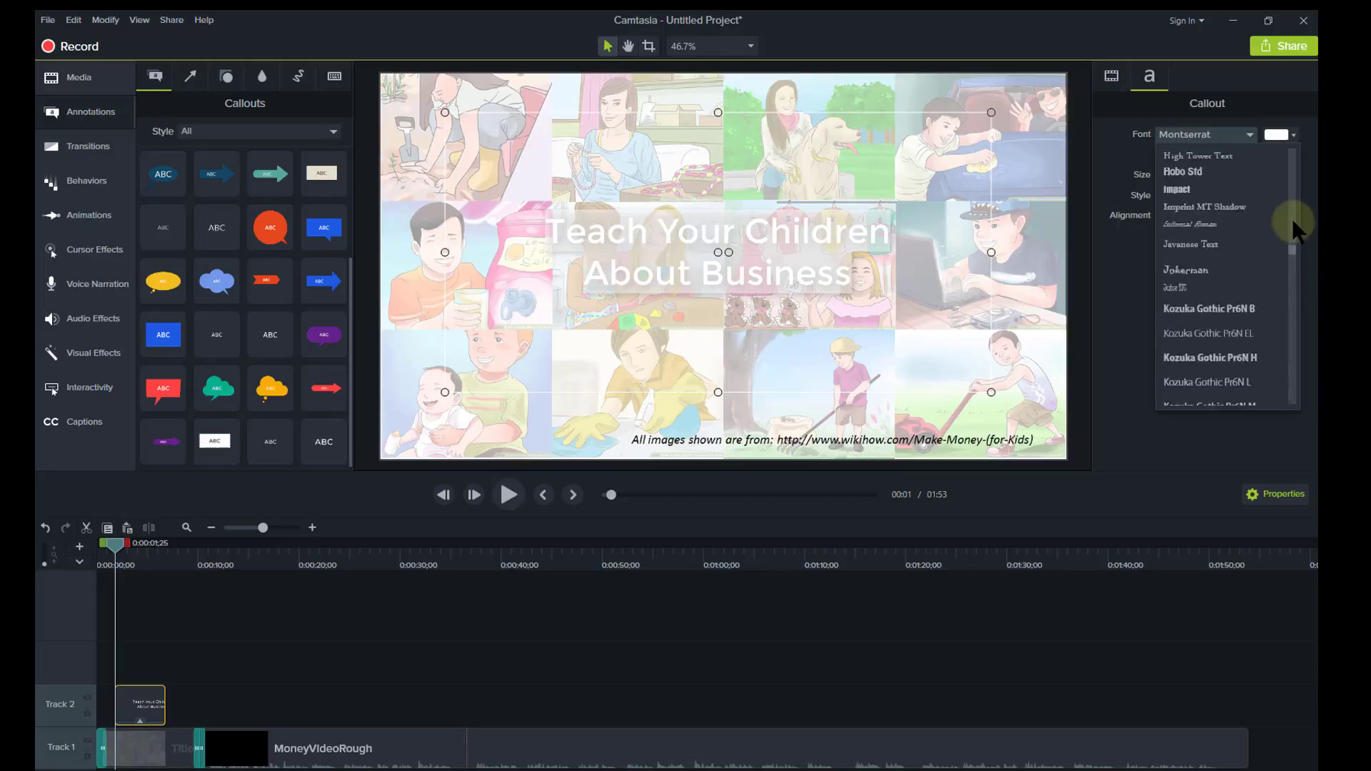
pyautogui.scroll(10, 1292, 218)
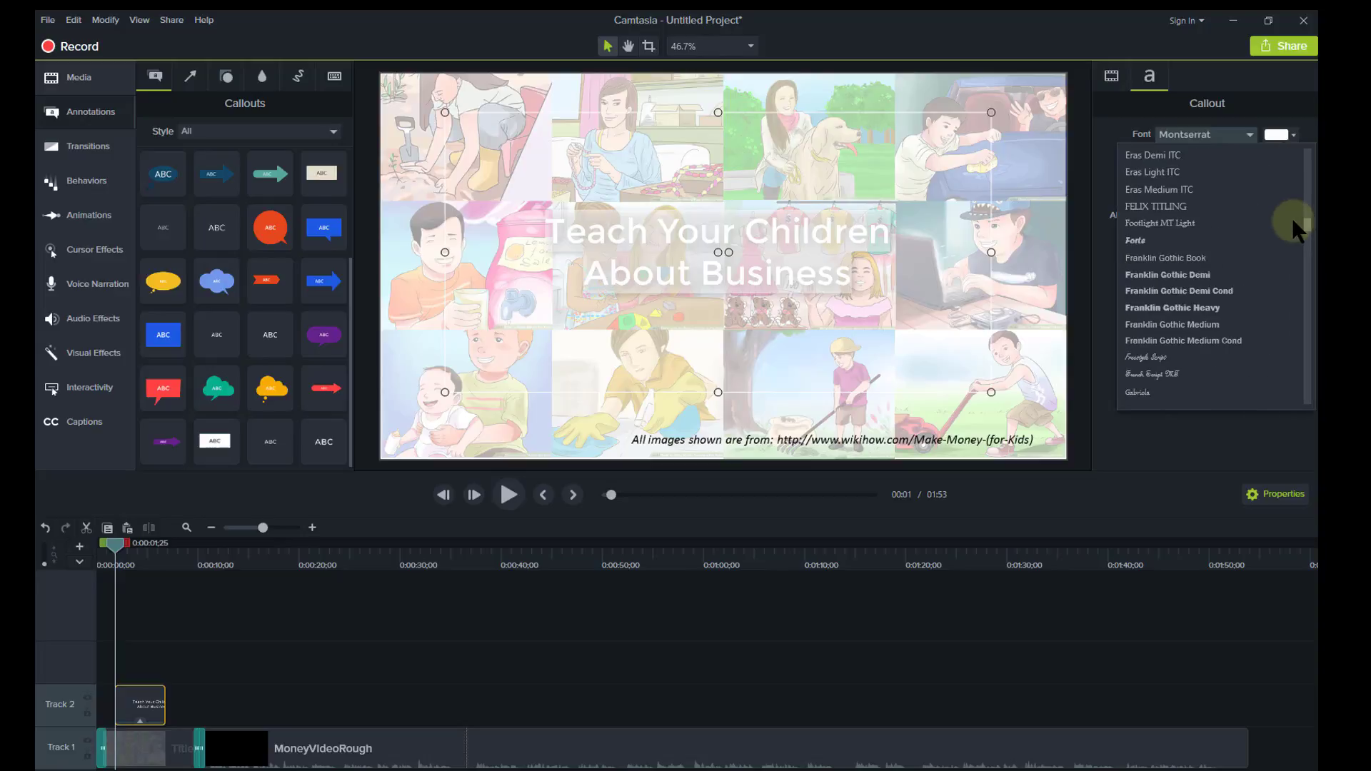
pyautogui.click(1200, 243)
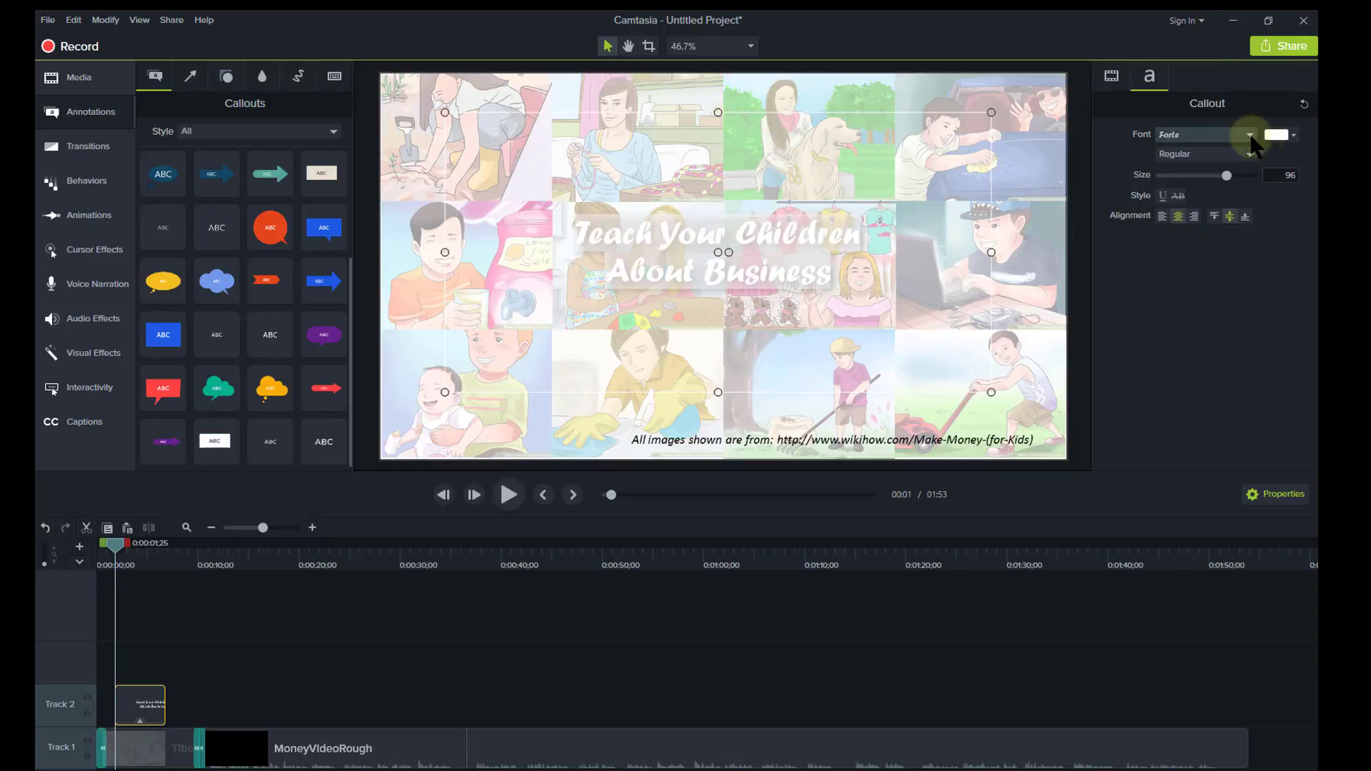
pyautogui.click(1291, 133)
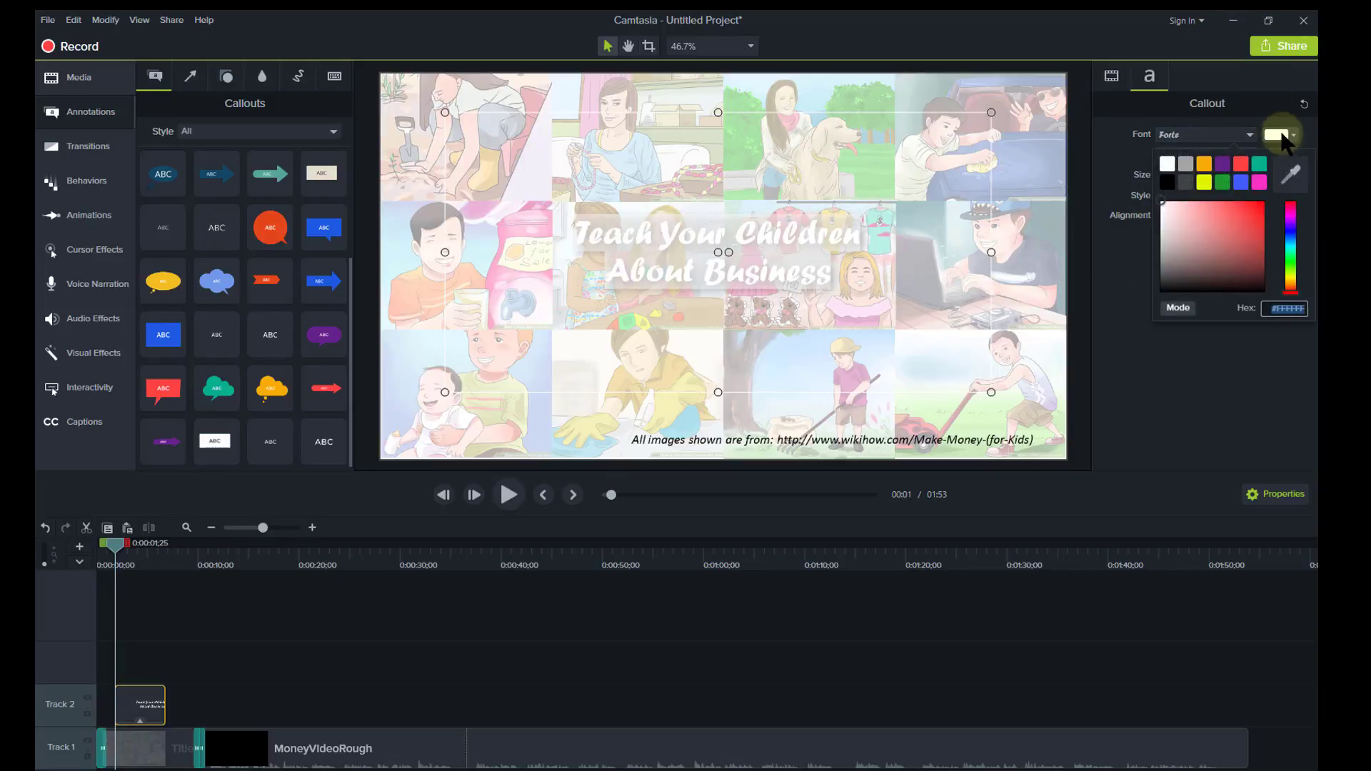
pyautogui.click(1167, 181)
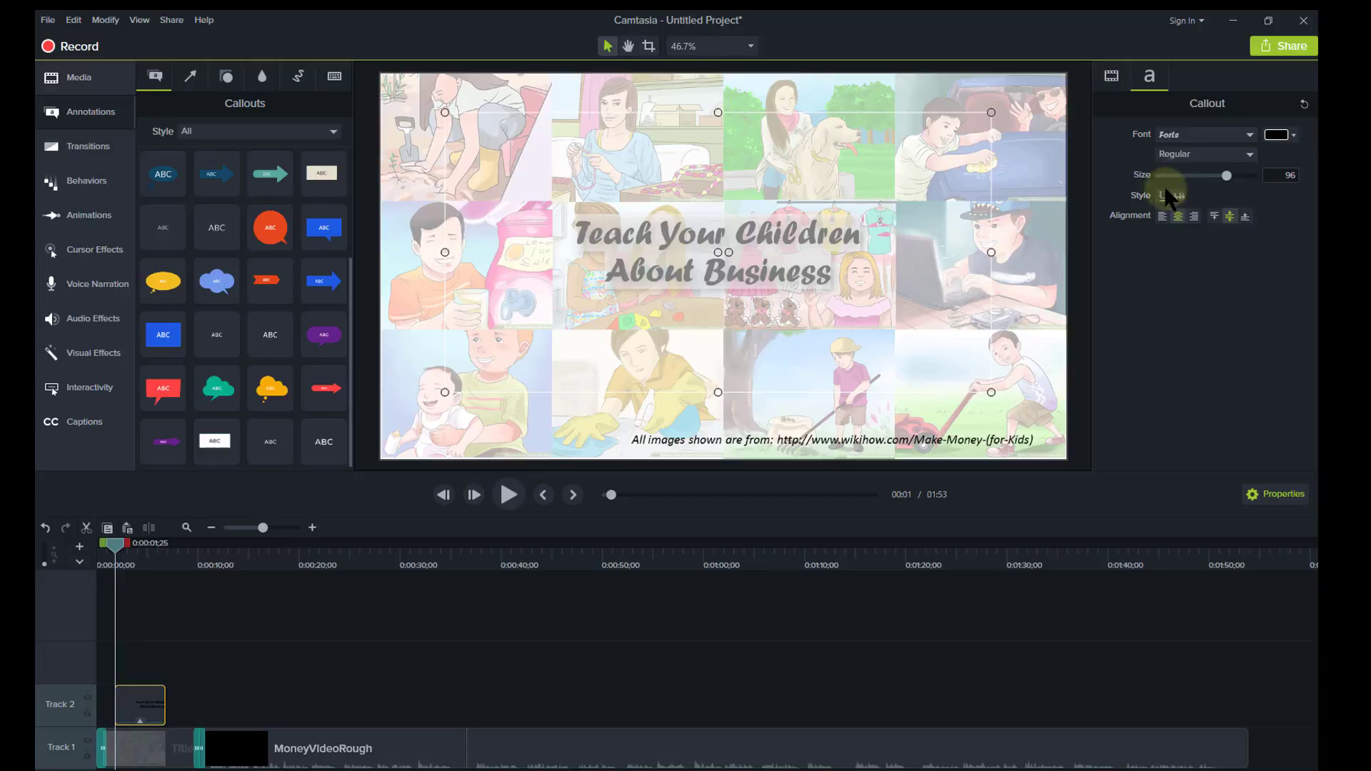
# Raise the title text size to 107 and move its Track 2 clip to start at 0:00.
pyautogui.moveTo(1227, 175); pyautogui.dragTo(1247, 176)
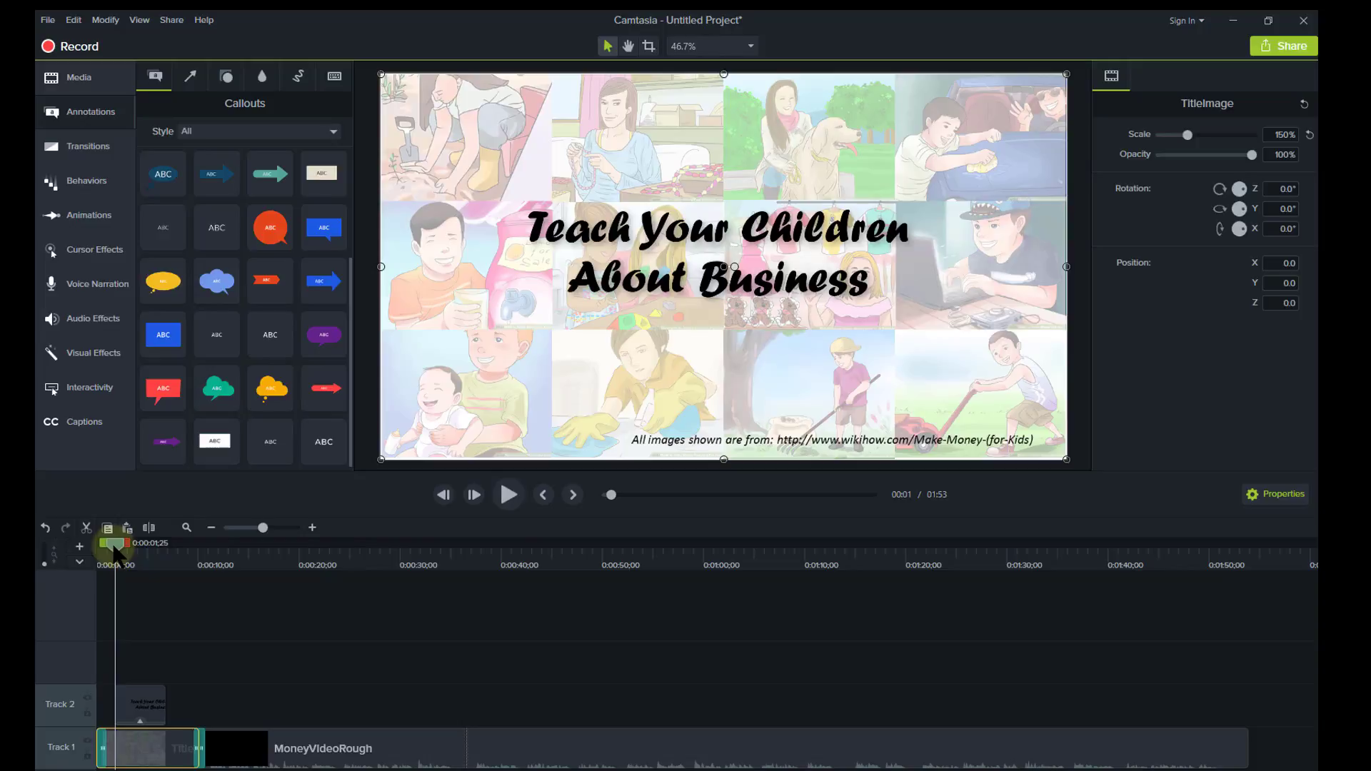
pyautogui.moveTo(115, 552); pyautogui.dragTo(99, 551)
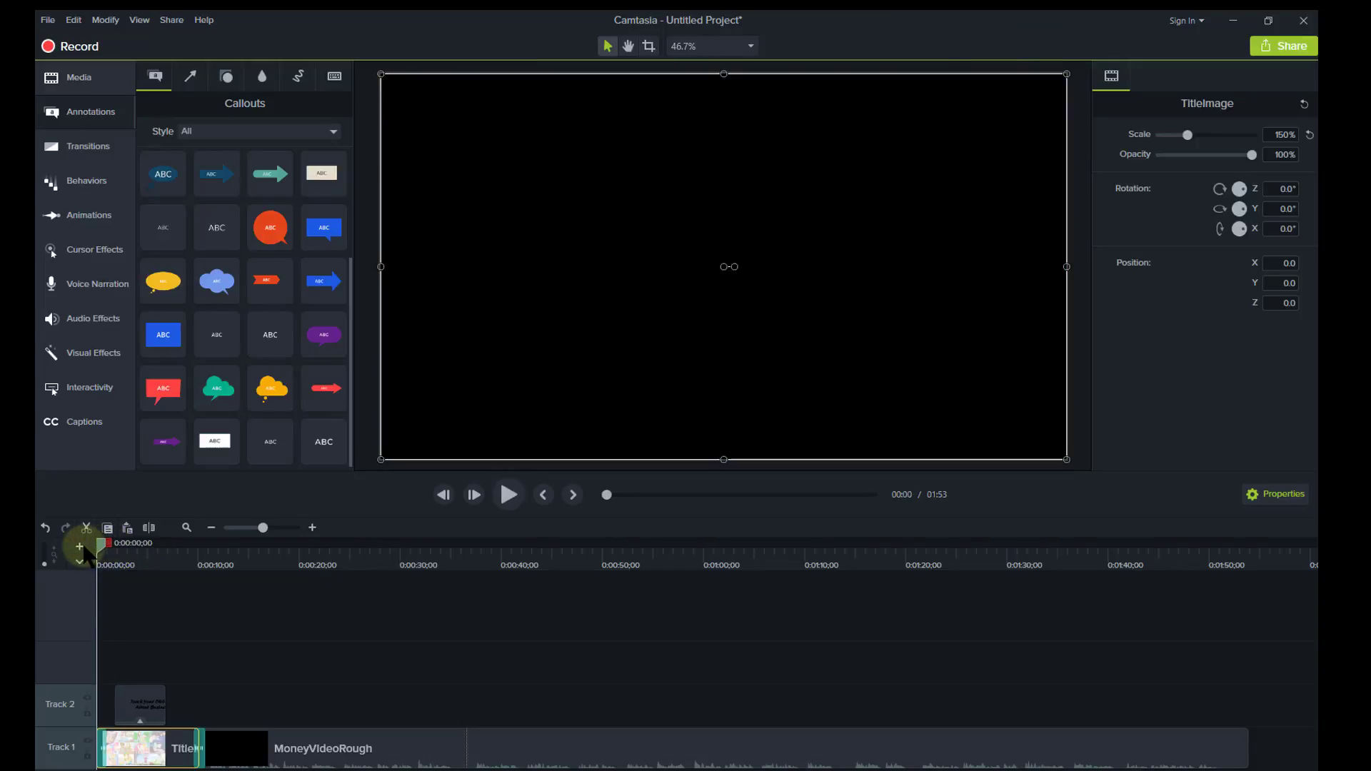
pyautogui.moveTo(135, 692); pyautogui.dragTo(194, 704)
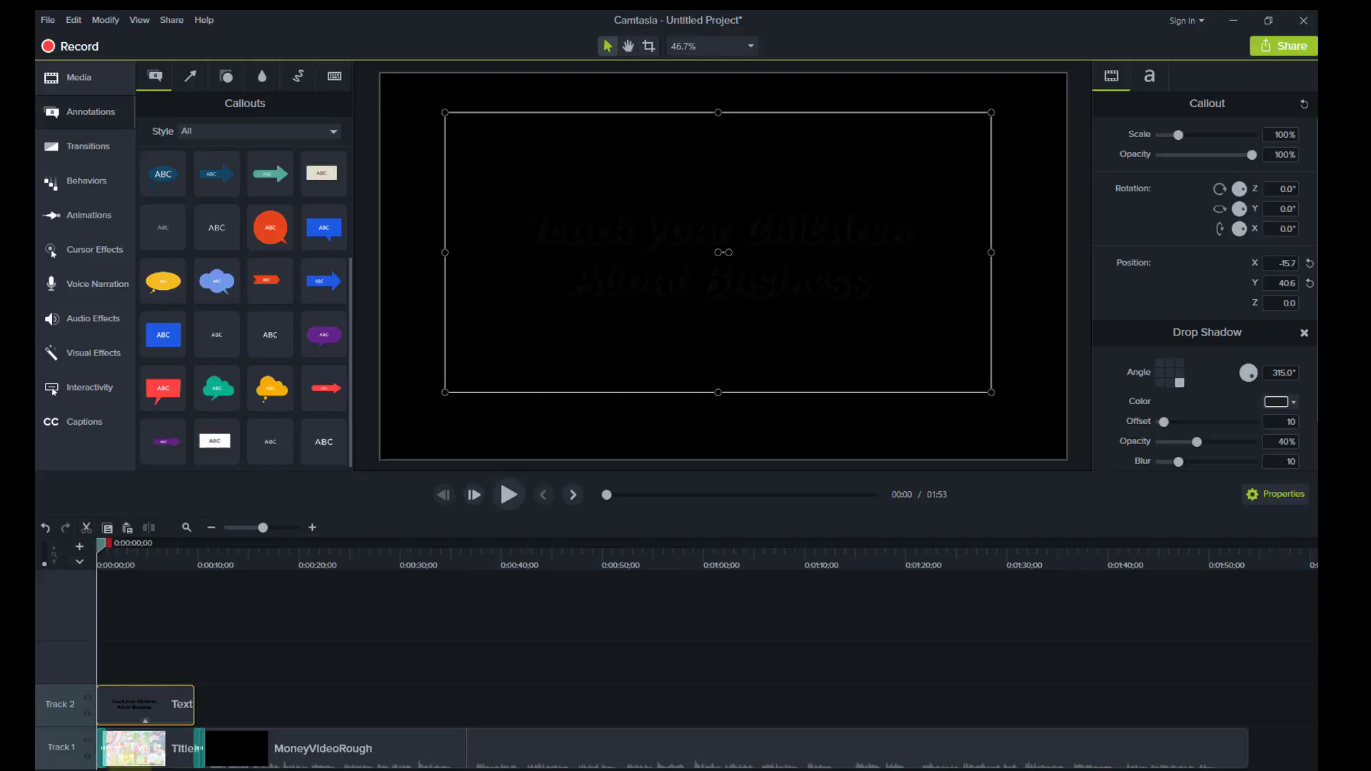
# Play the intro to preview the title over the collage, then stop.
pyautogui.click(508, 497)
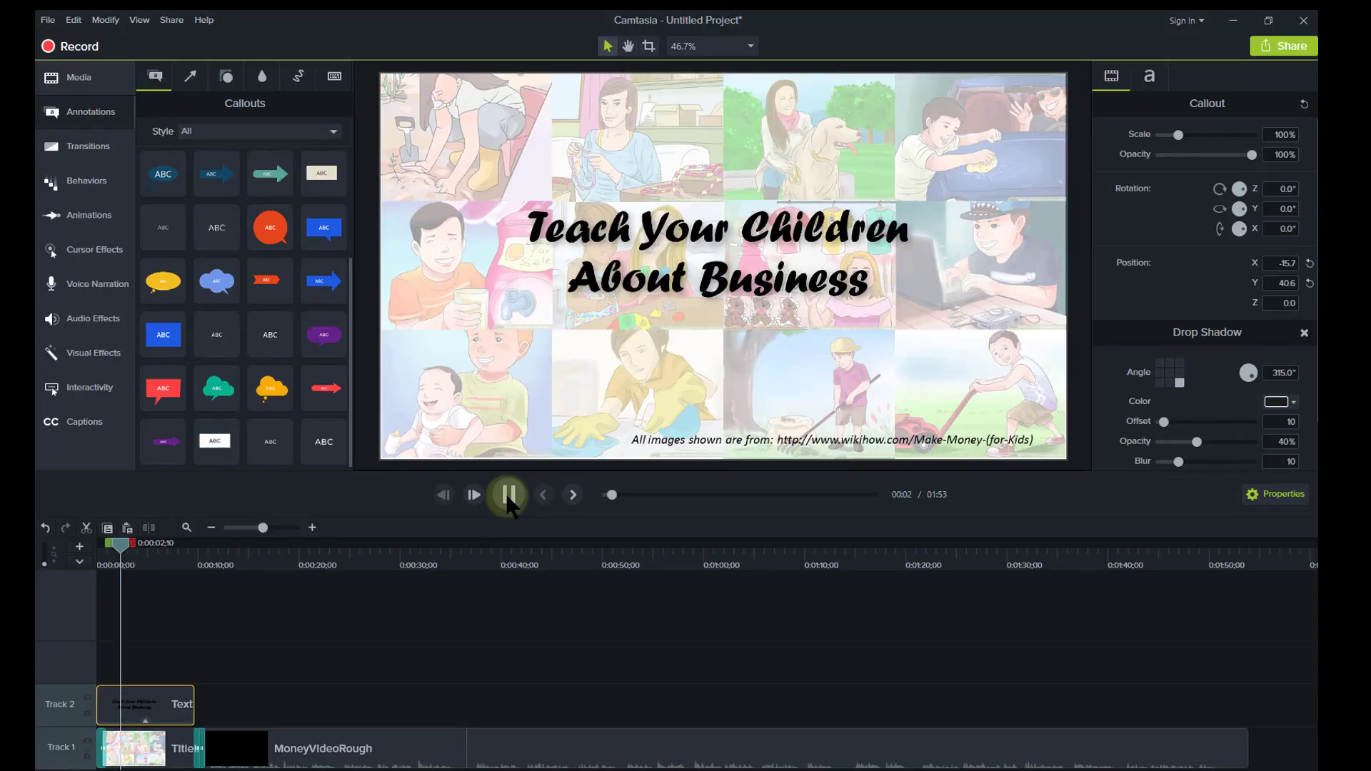
pyautogui.click(509, 495)
pyautogui.click(122, 561)
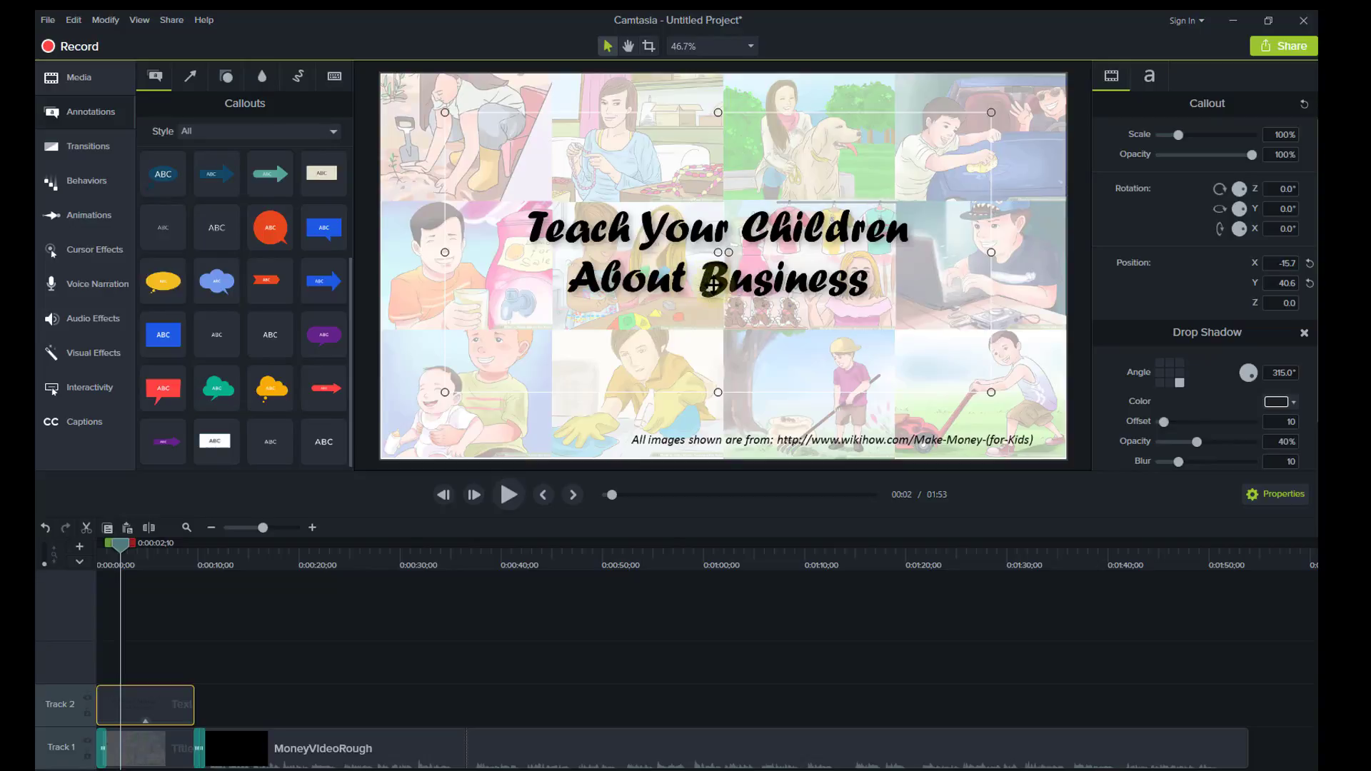
# Select the Track 2 title clip and show the Behaviors gallery.
pyautogui.click(131, 700)
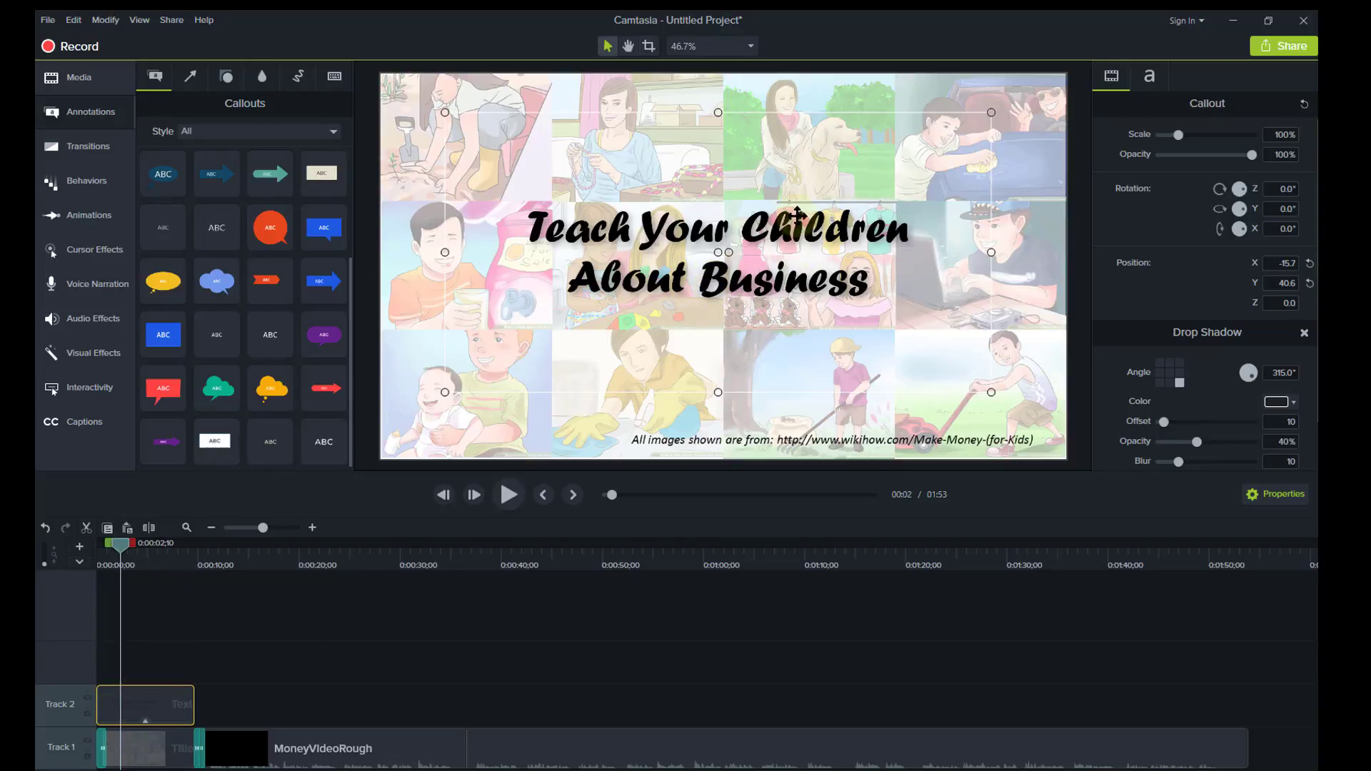
pyautogui.click(169, 691)
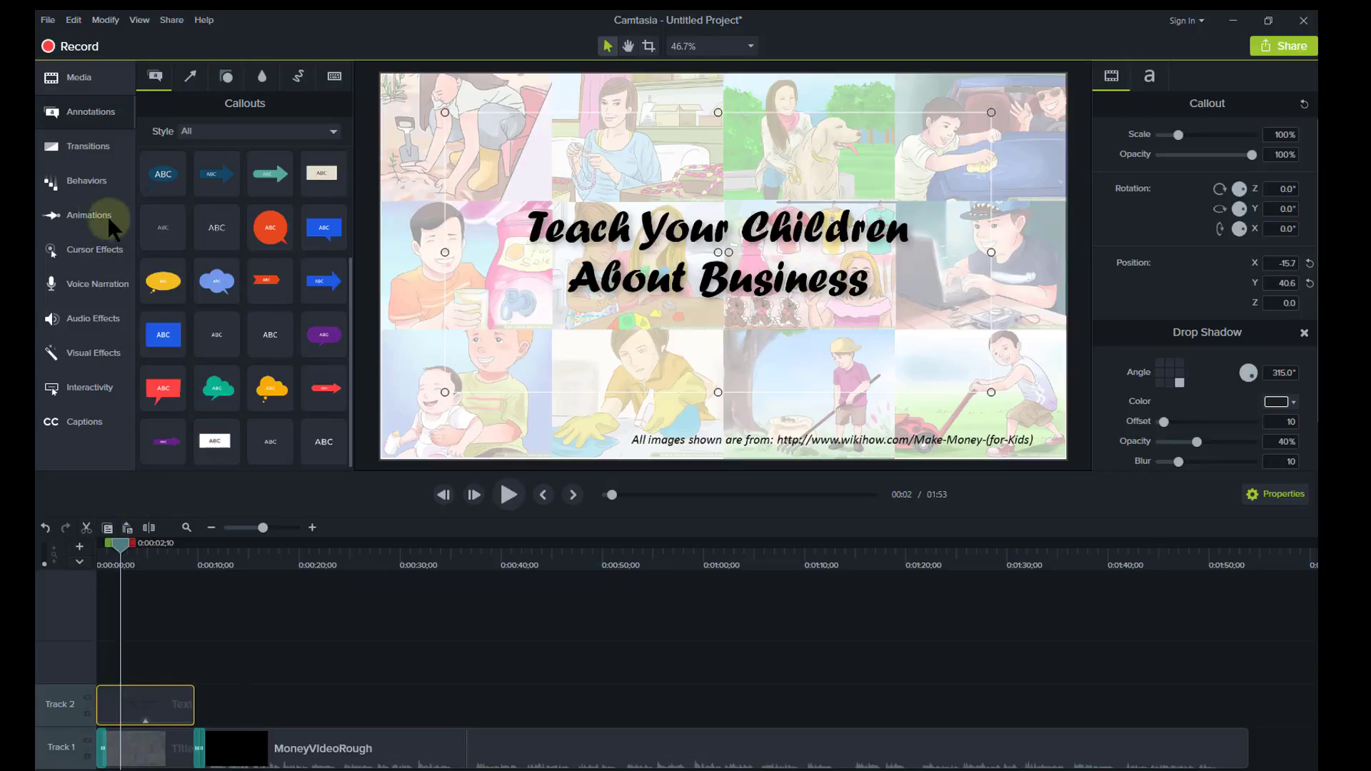
pyautogui.click(74, 174)
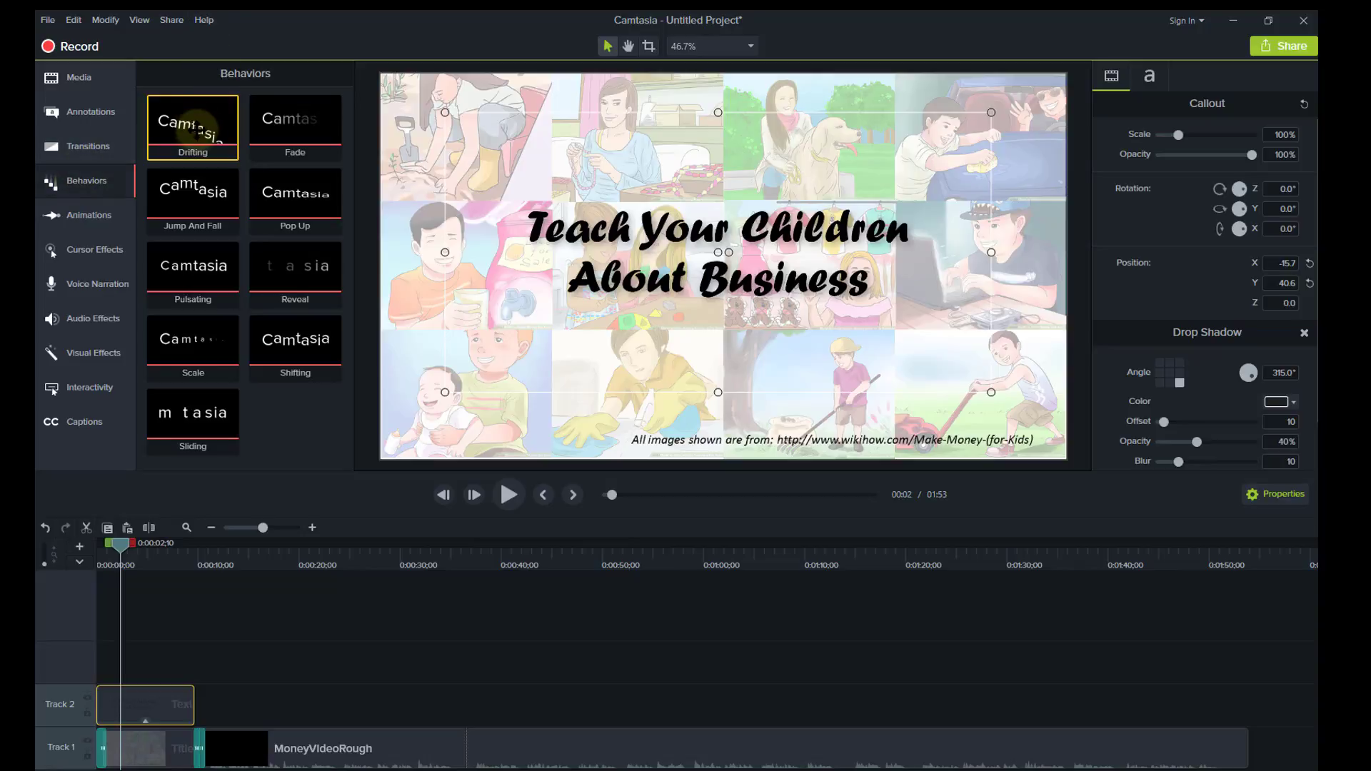
# Apply the Drifting behavior to the title clip and review its direction and type options.
pyautogui.moveTo(193, 130); pyautogui.dragTo(143, 700)
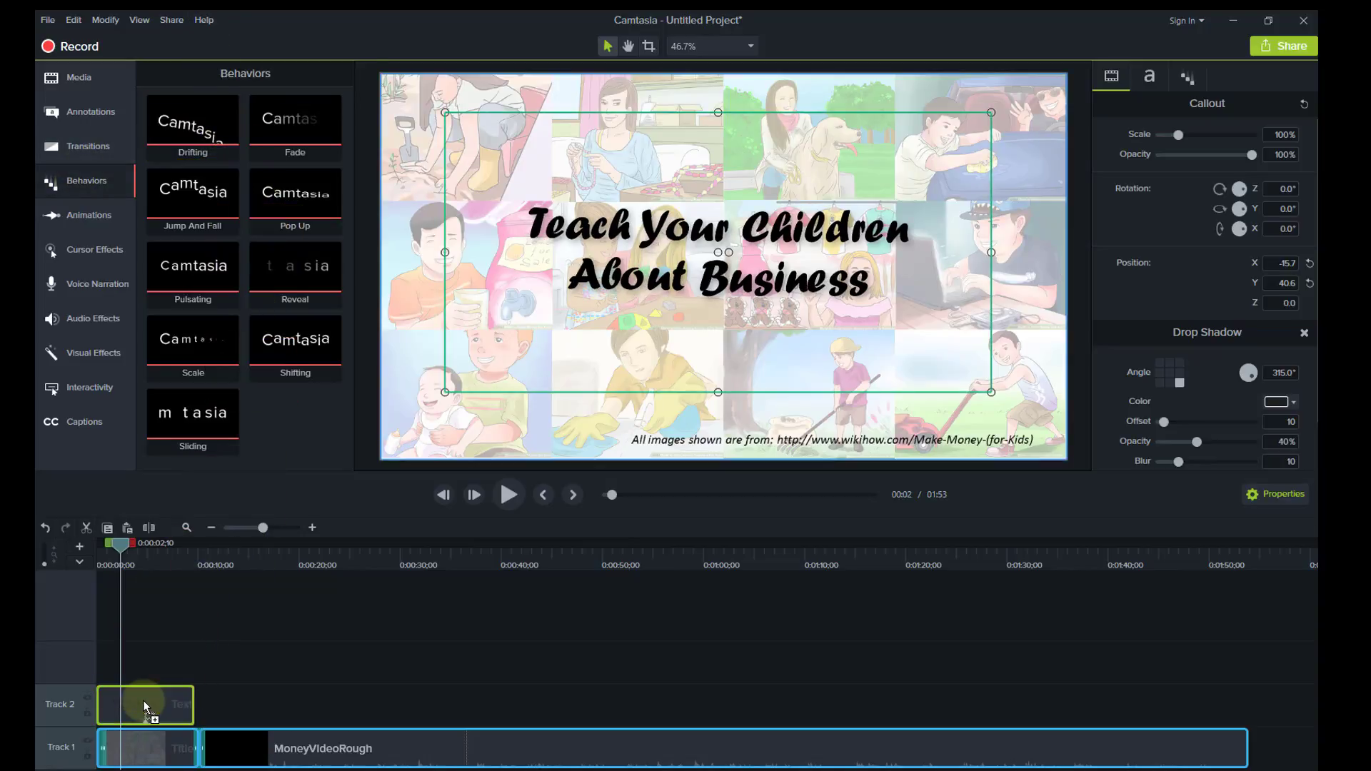
pyautogui.moveTo(143, 701); pyautogui.dragTo(143, 700)
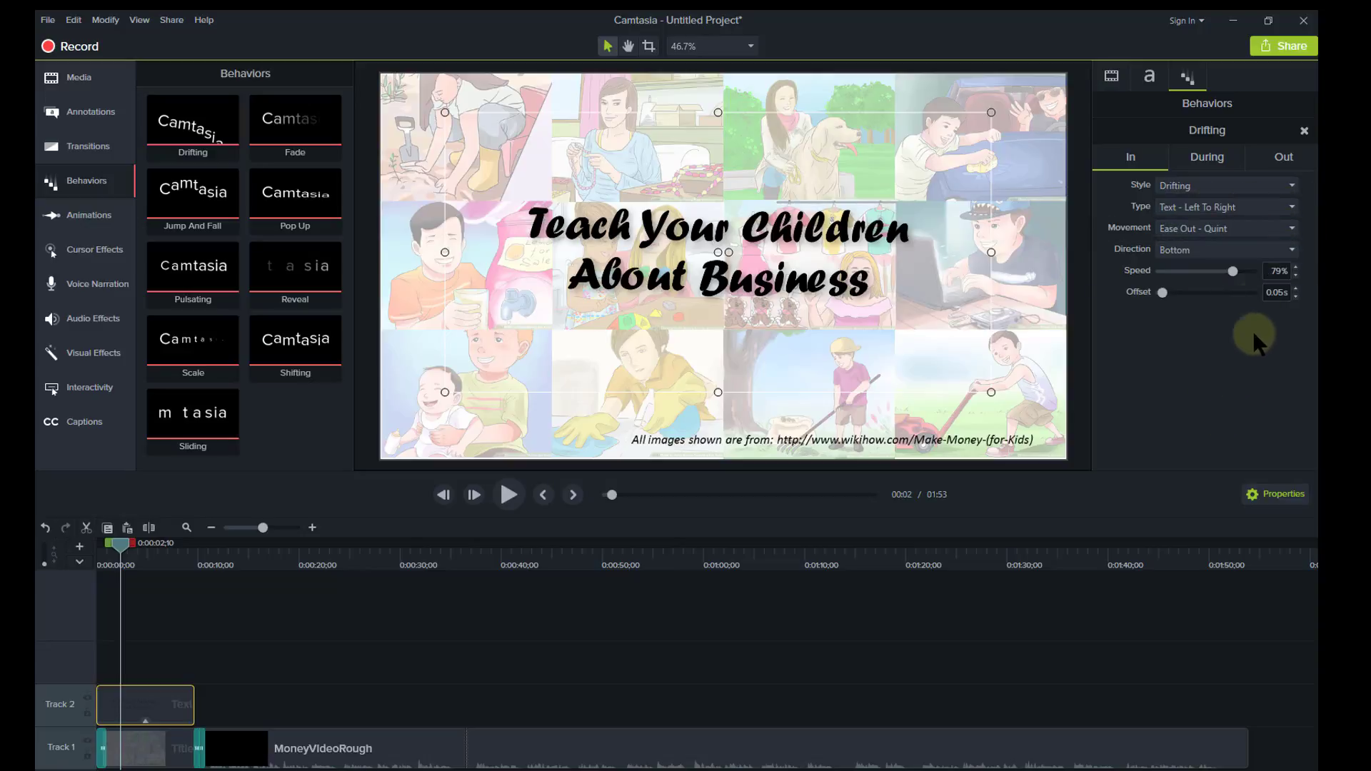
pyautogui.click(1258, 249)
pyautogui.click(1200, 418)
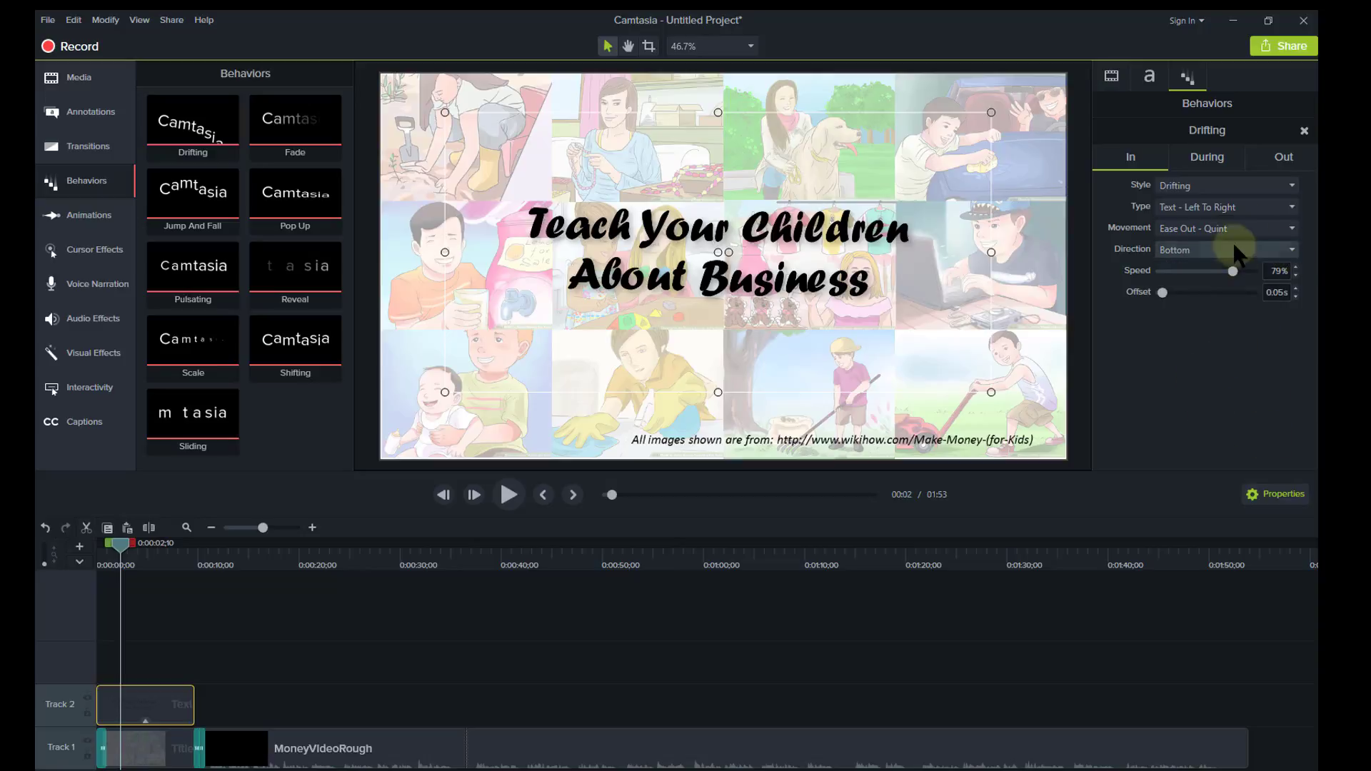
pyautogui.click(1249, 208)
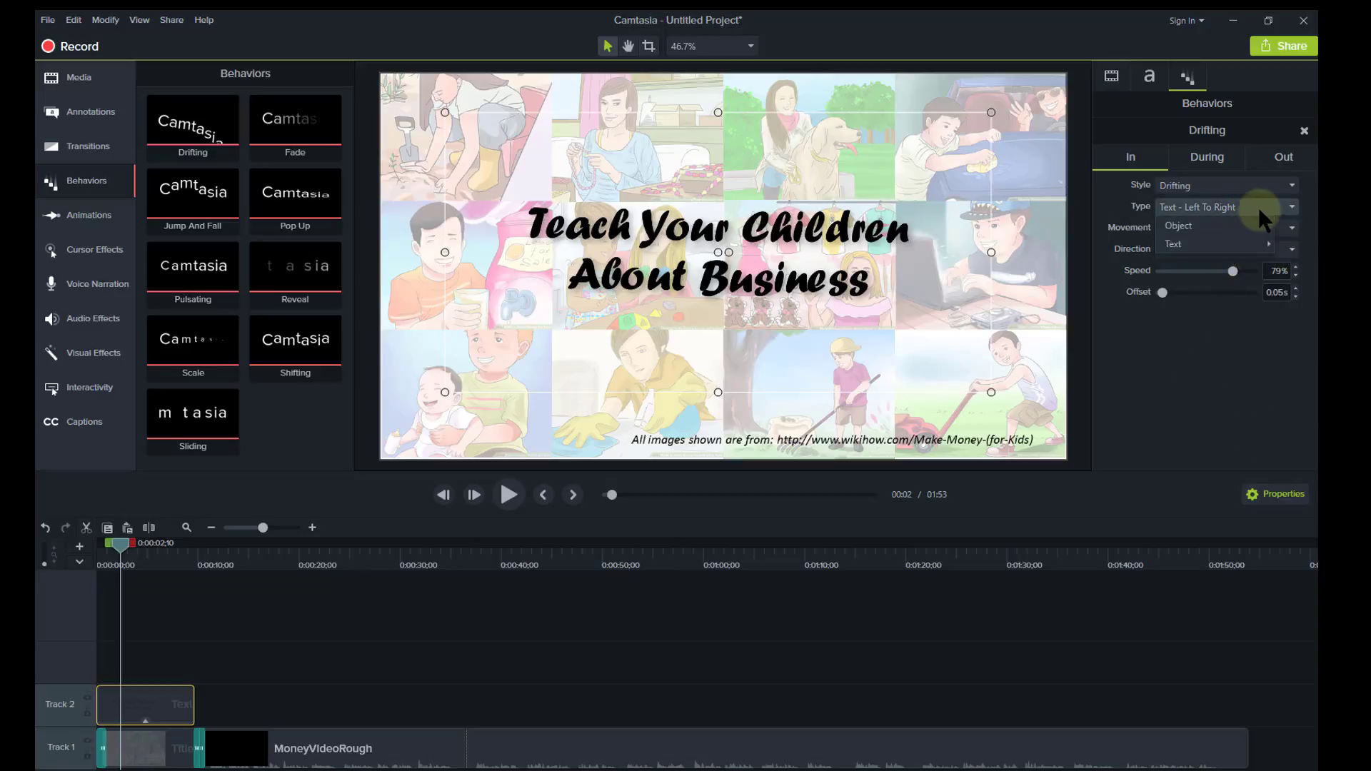
pyautogui.click(1220, 393)
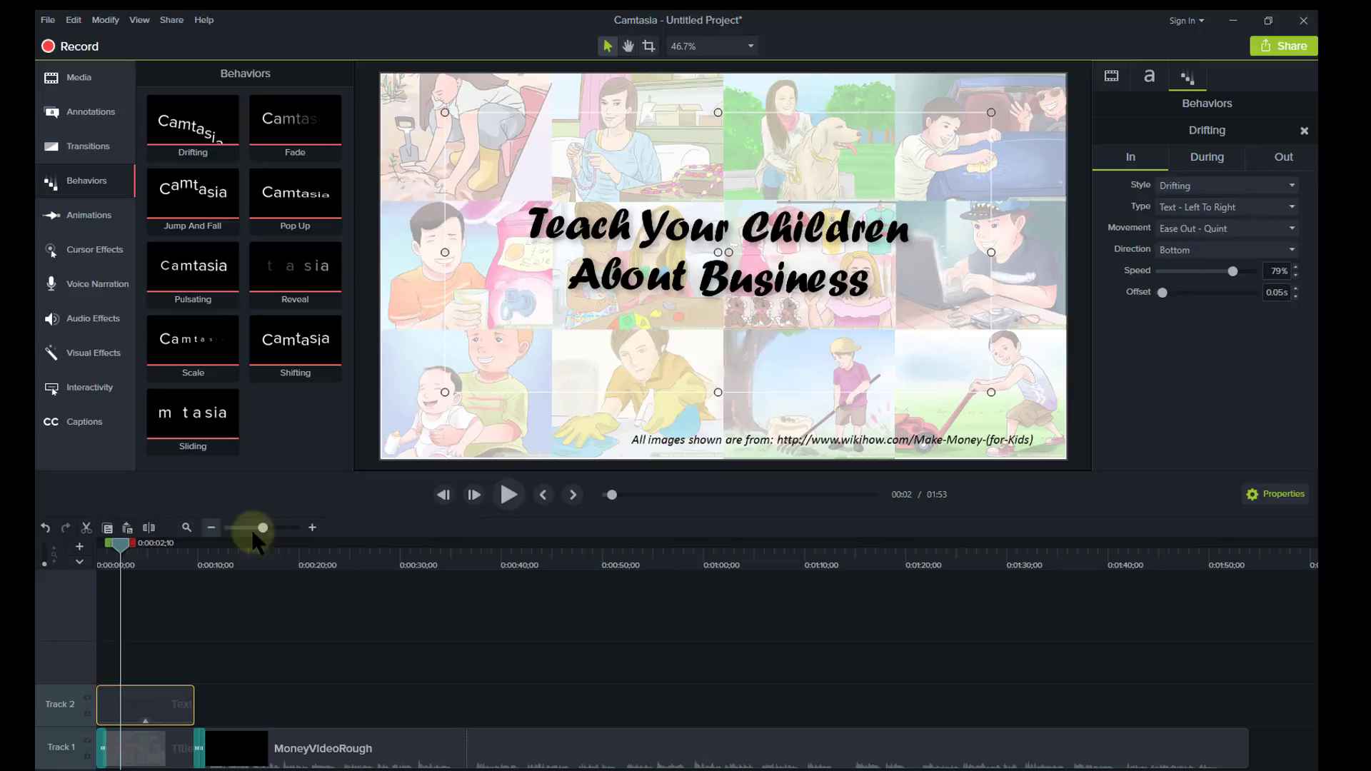
# Replay the intro from the start to preview the drifting title, stopping at ten seconds.
pyautogui.click(506, 492)
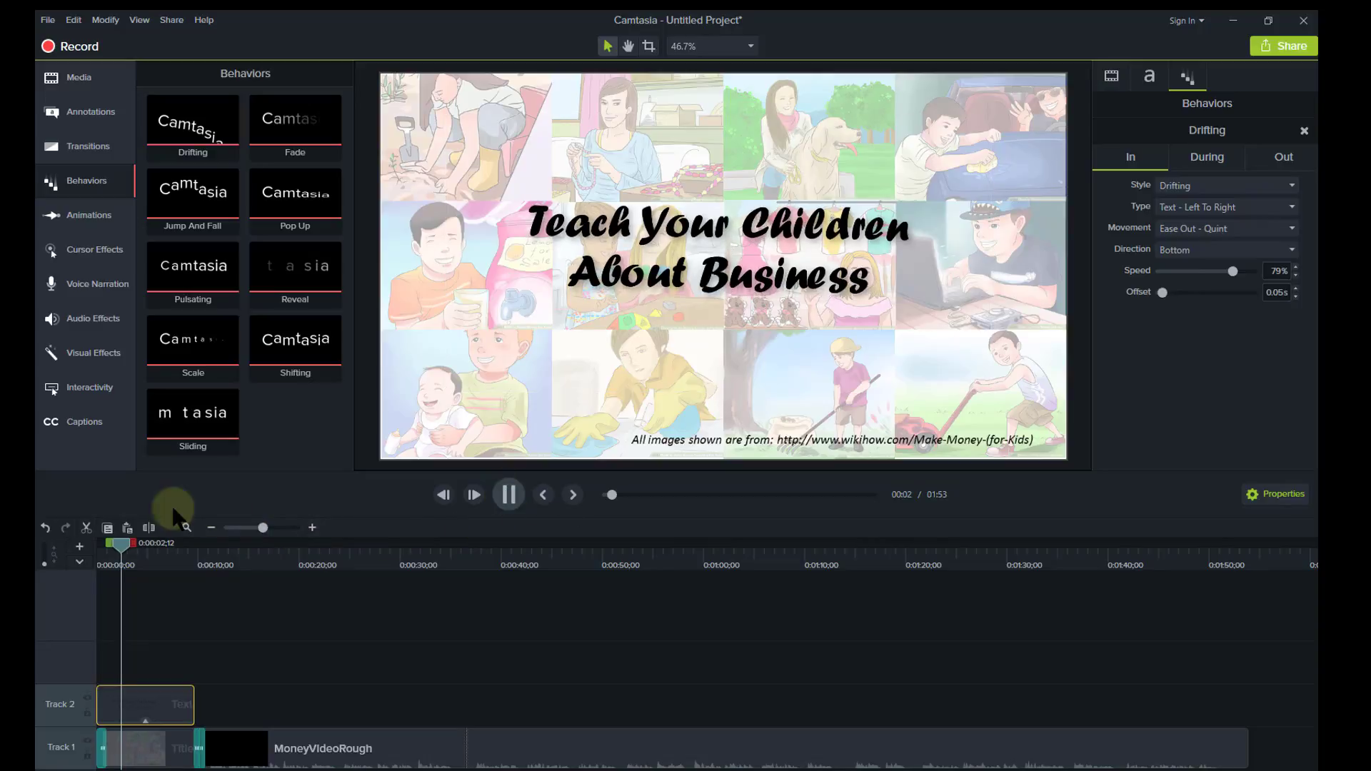
pyautogui.click(118, 544)
pyautogui.moveTo(67, 541); pyautogui.dragTo(67, 543)
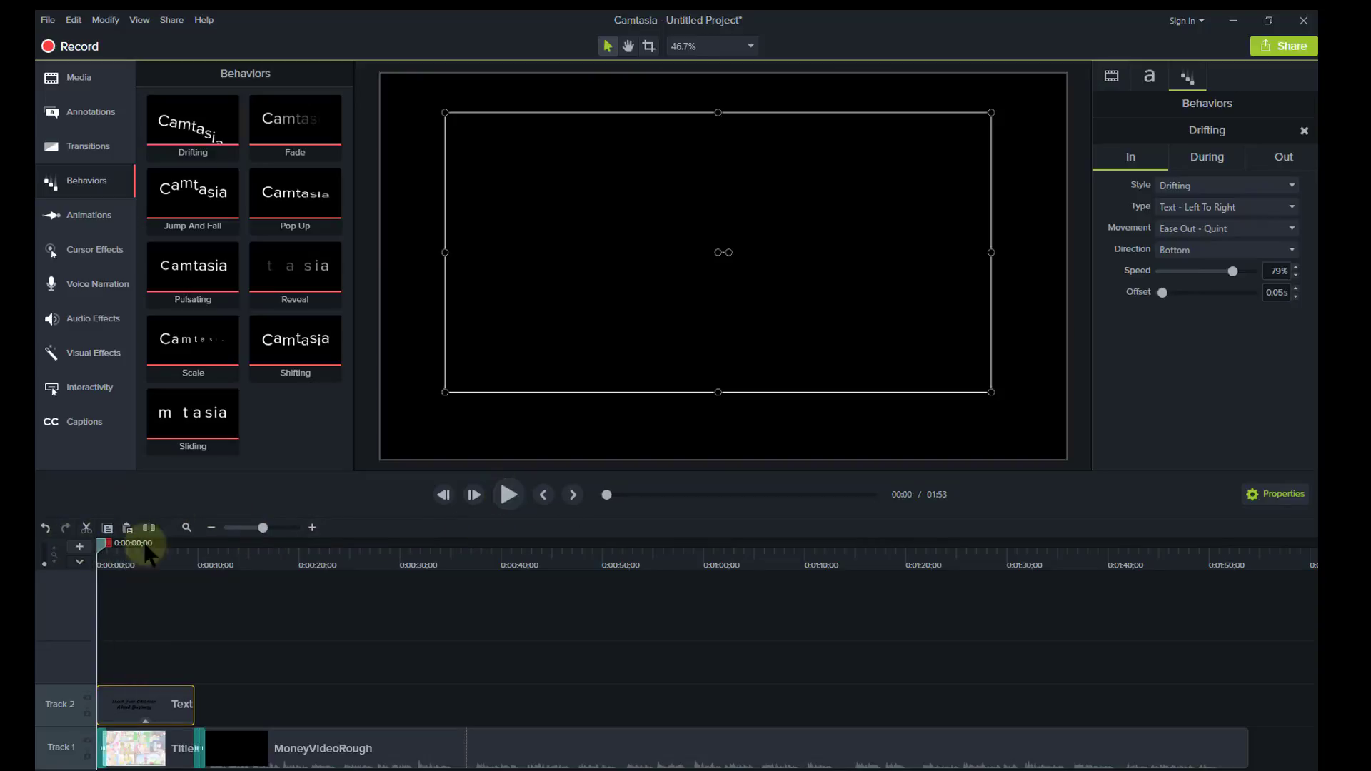
pyautogui.click(507, 493)
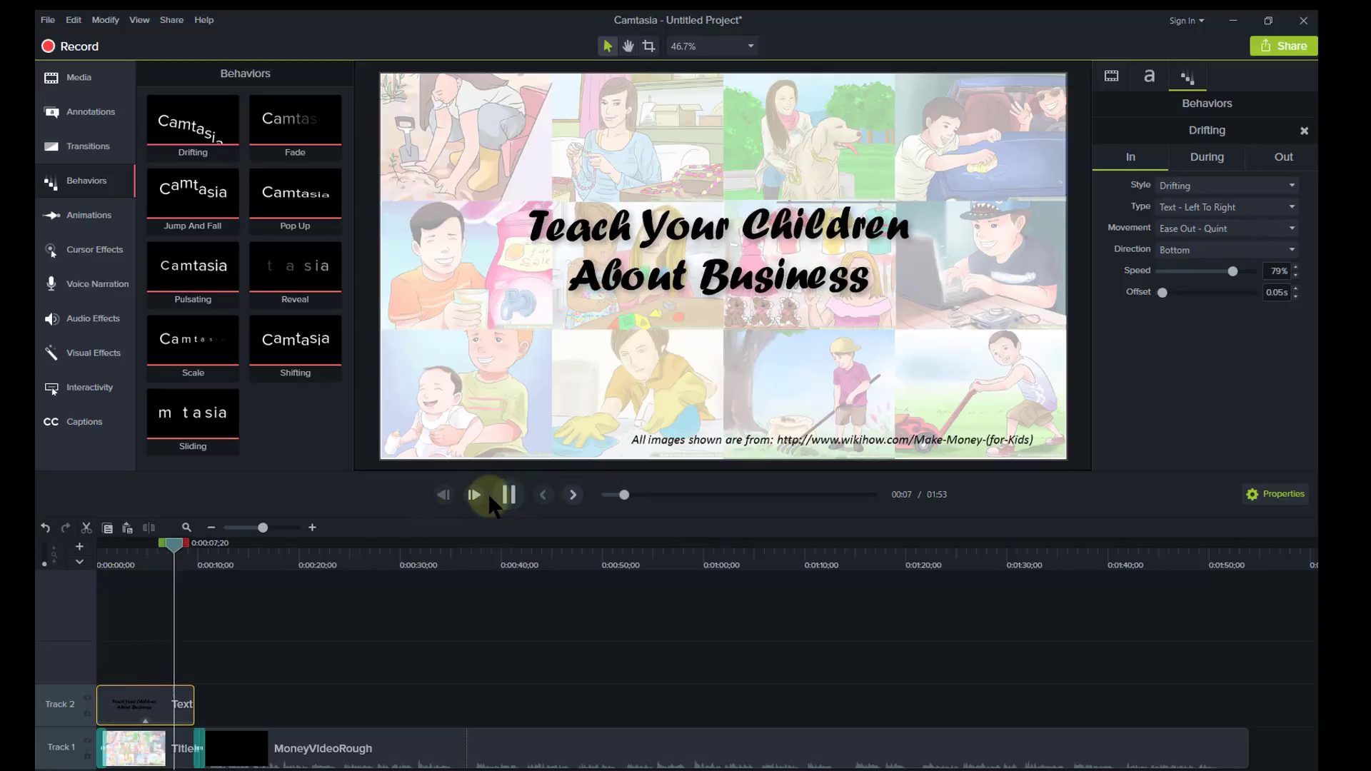
pyautogui.click(510, 495)
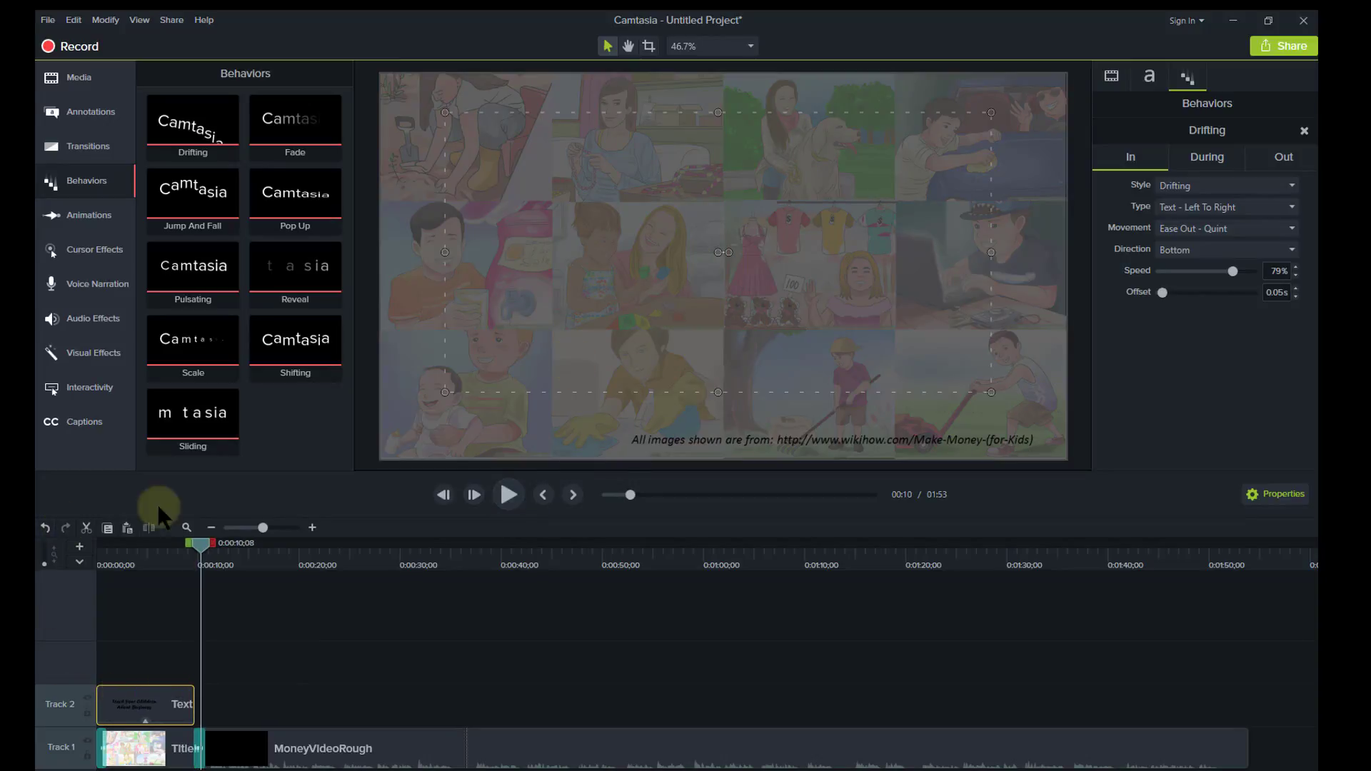
pyautogui.moveTo(200, 544); pyautogui.dragTo(149, 547)
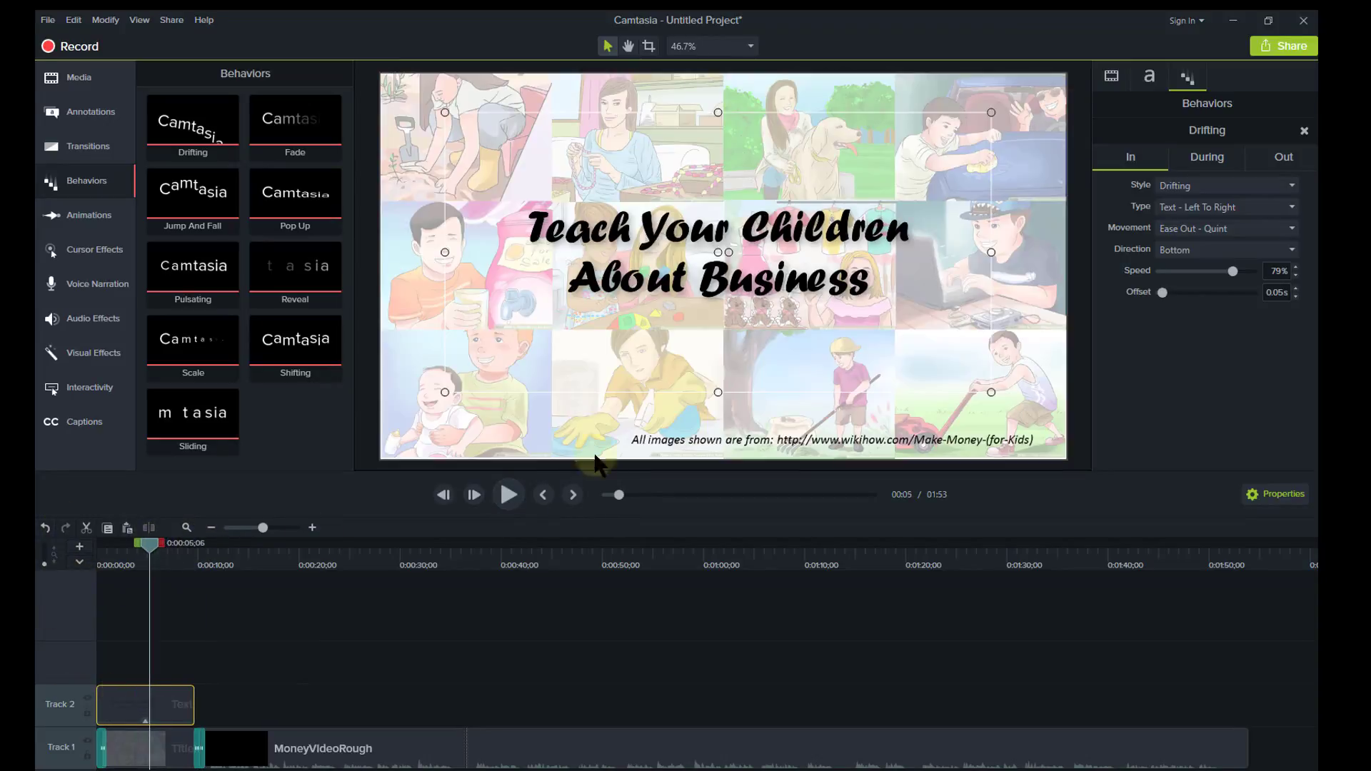
# Set both the During and Out styles of the Drifting behavior to None.
pyautogui.click(1206, 158)
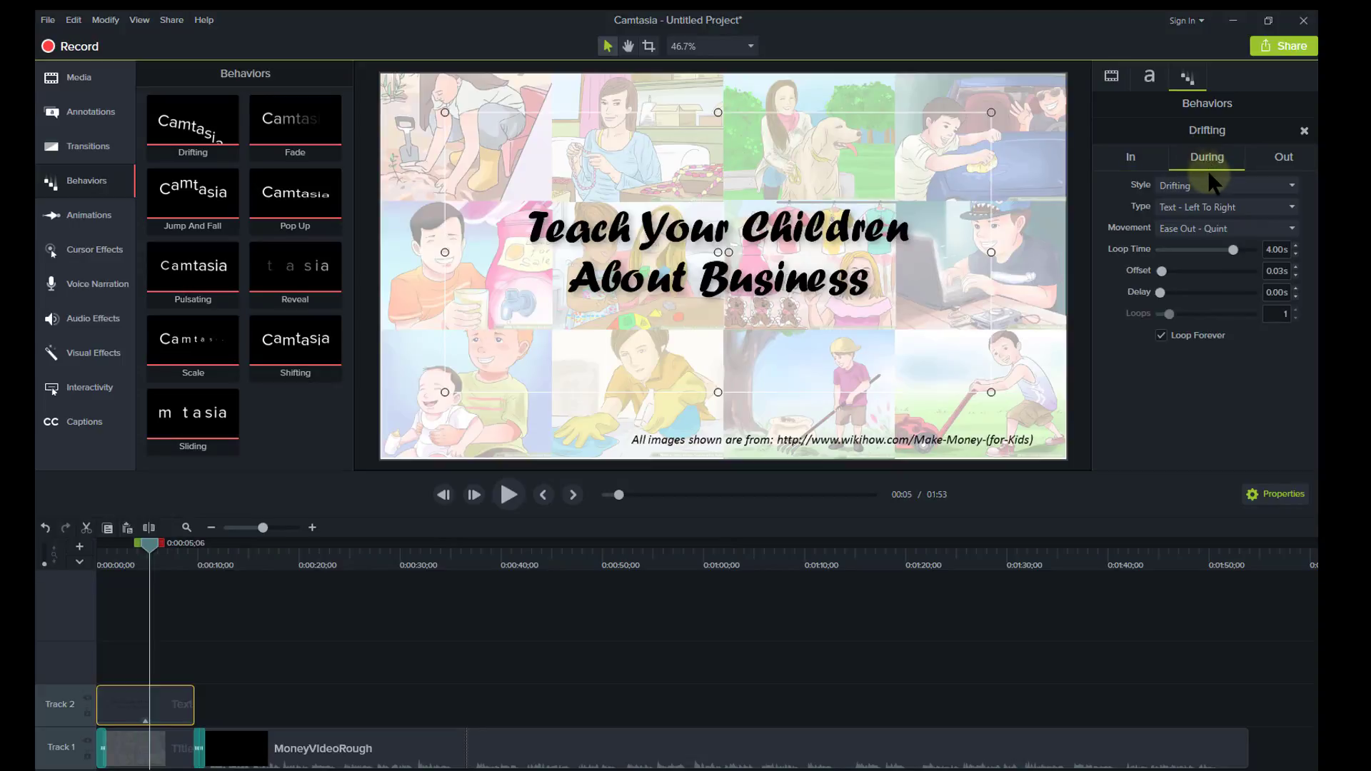
pyautogui.click(1209, 185)
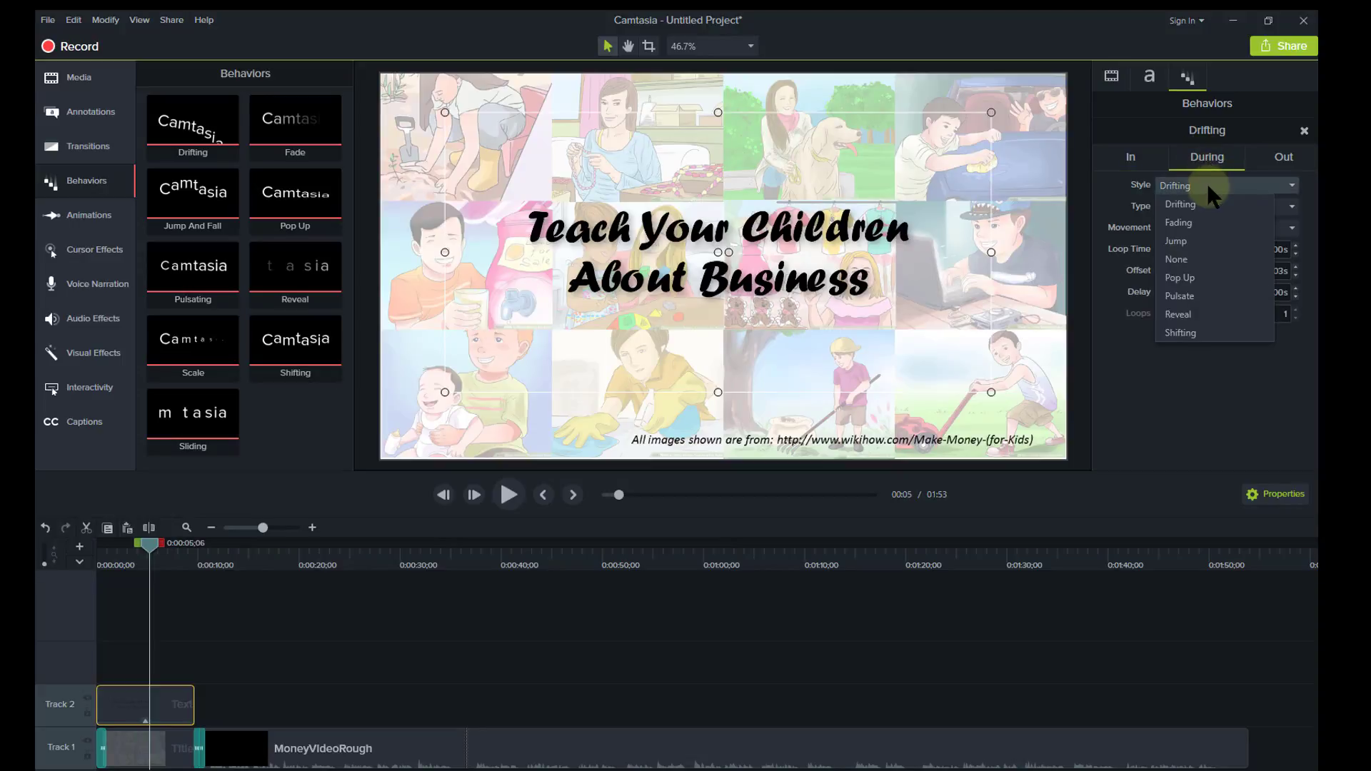
pyautogui.click(1192, 260)
pyautogui.click(1283, 159)
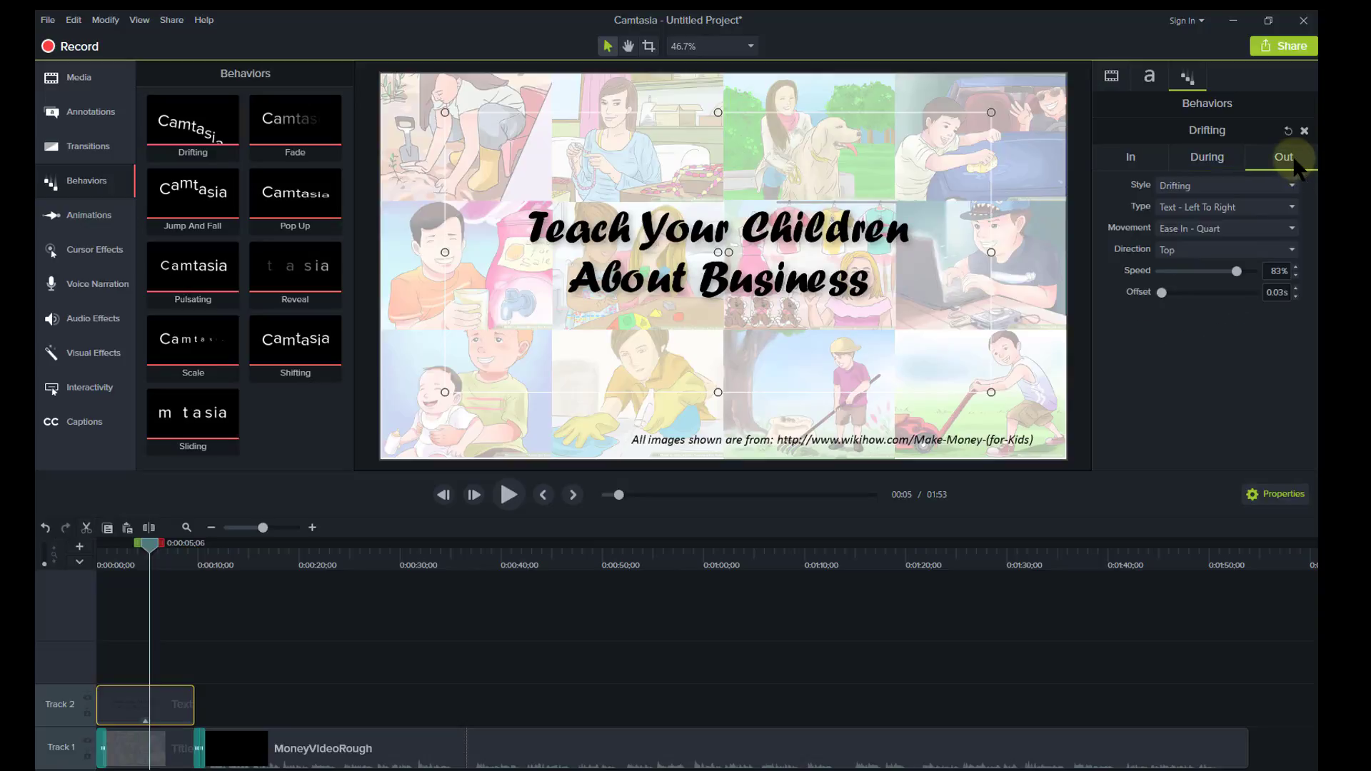
pyautogui.click(1252, 187)
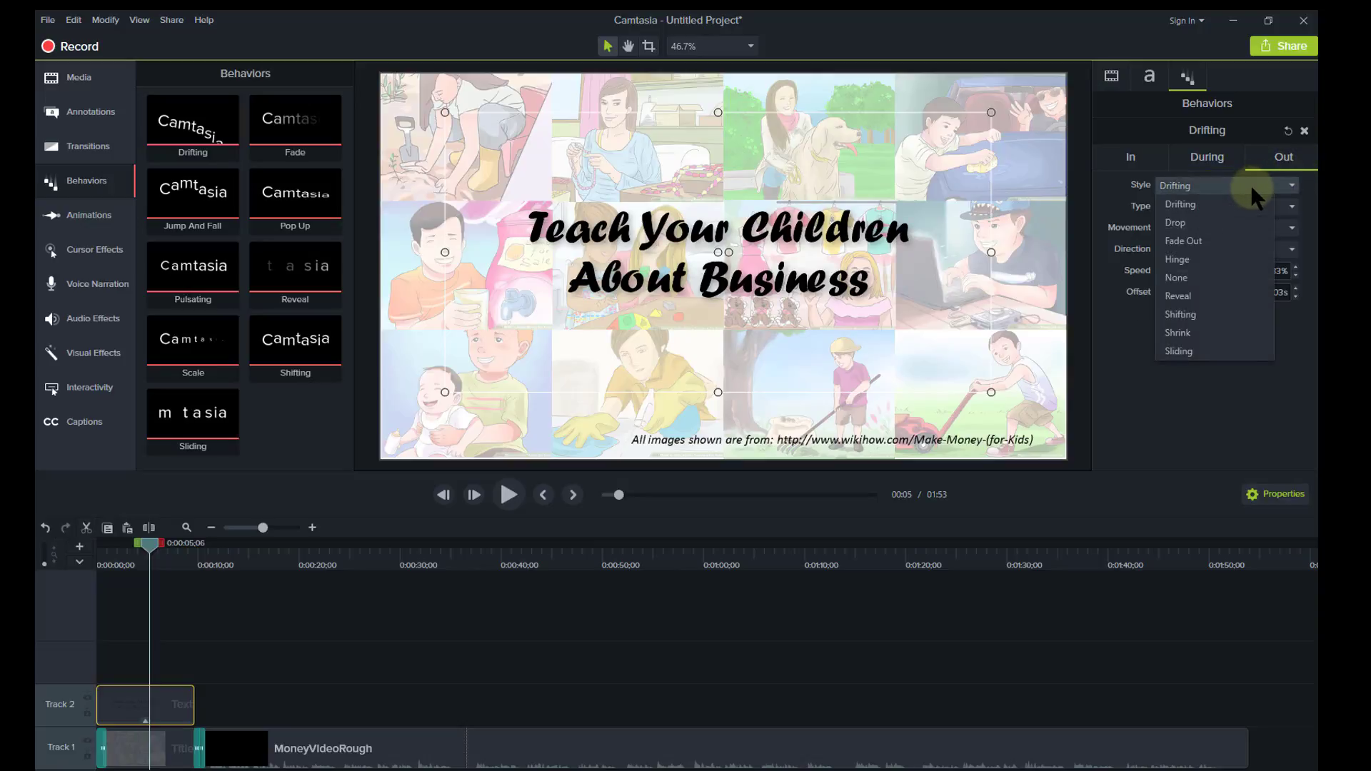
pyautogui.click(1225, 276)
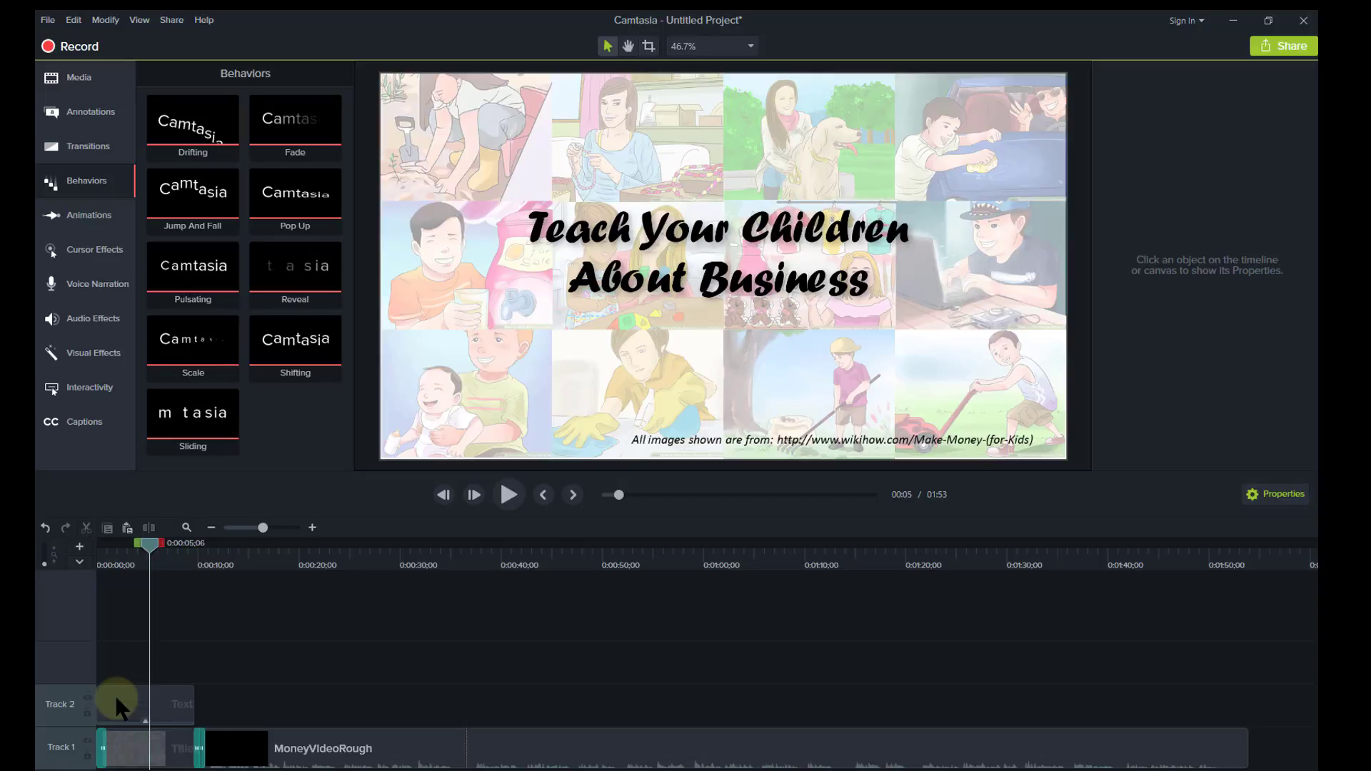
# Open the Annotations library and browse the Arrows & Lines, Sketch Motion, Keystroke and Blur categories.
pyautogui.click(80, 117)
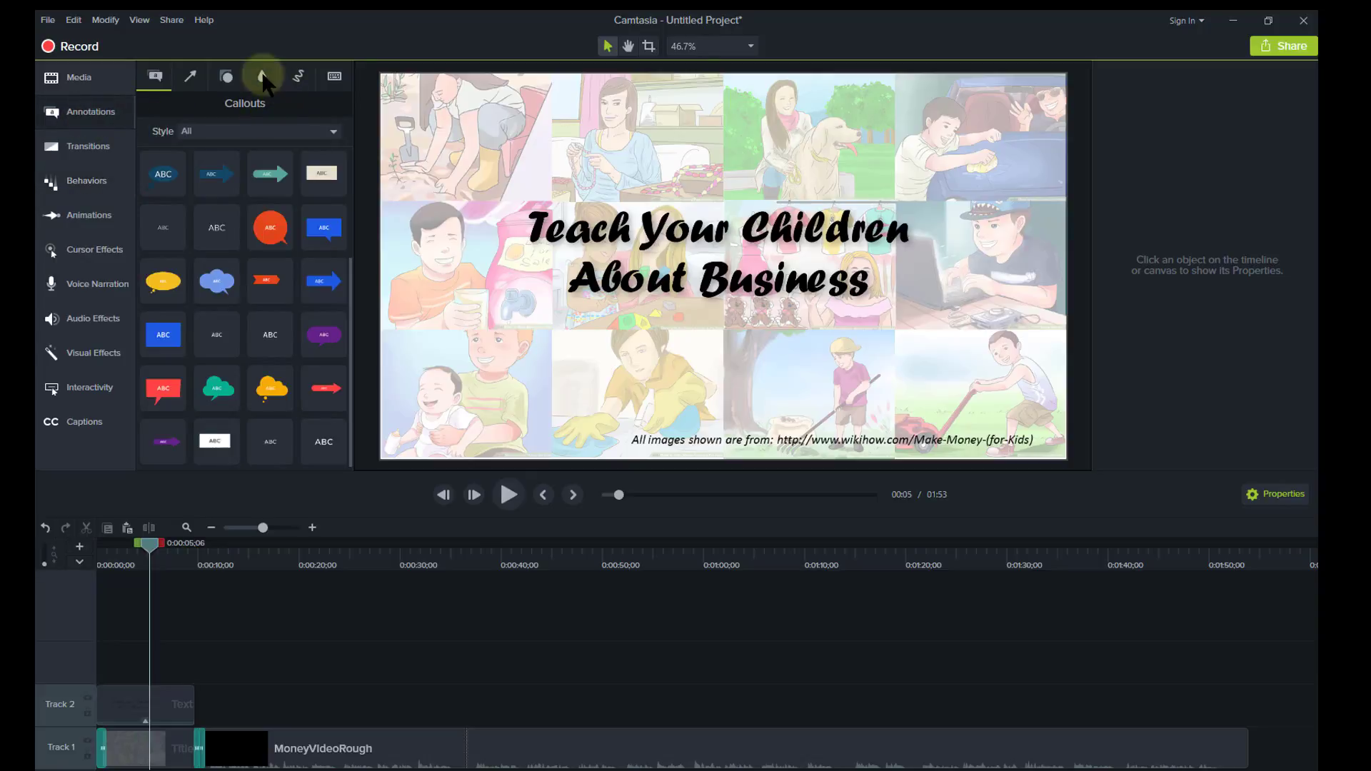
pyautogui.click(190, 78)
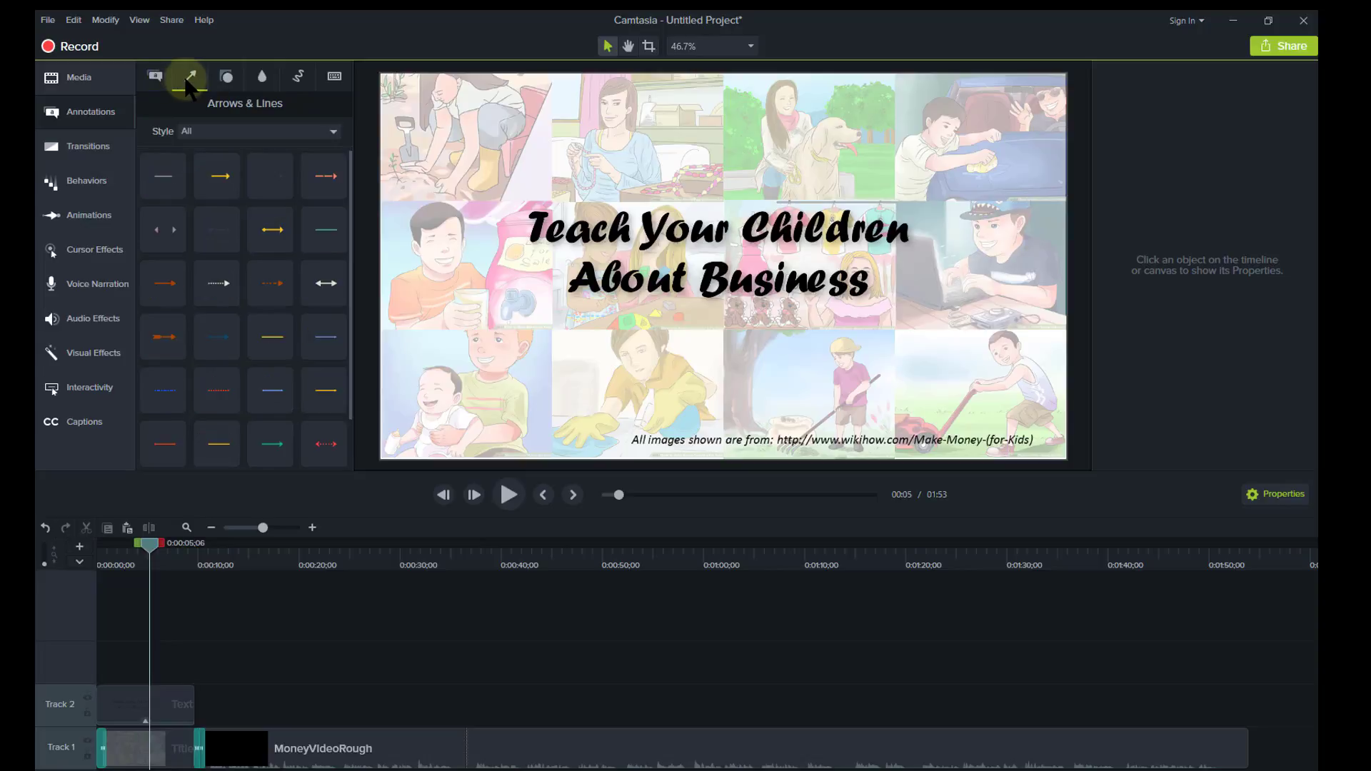
pyautogui.click(225, 76)
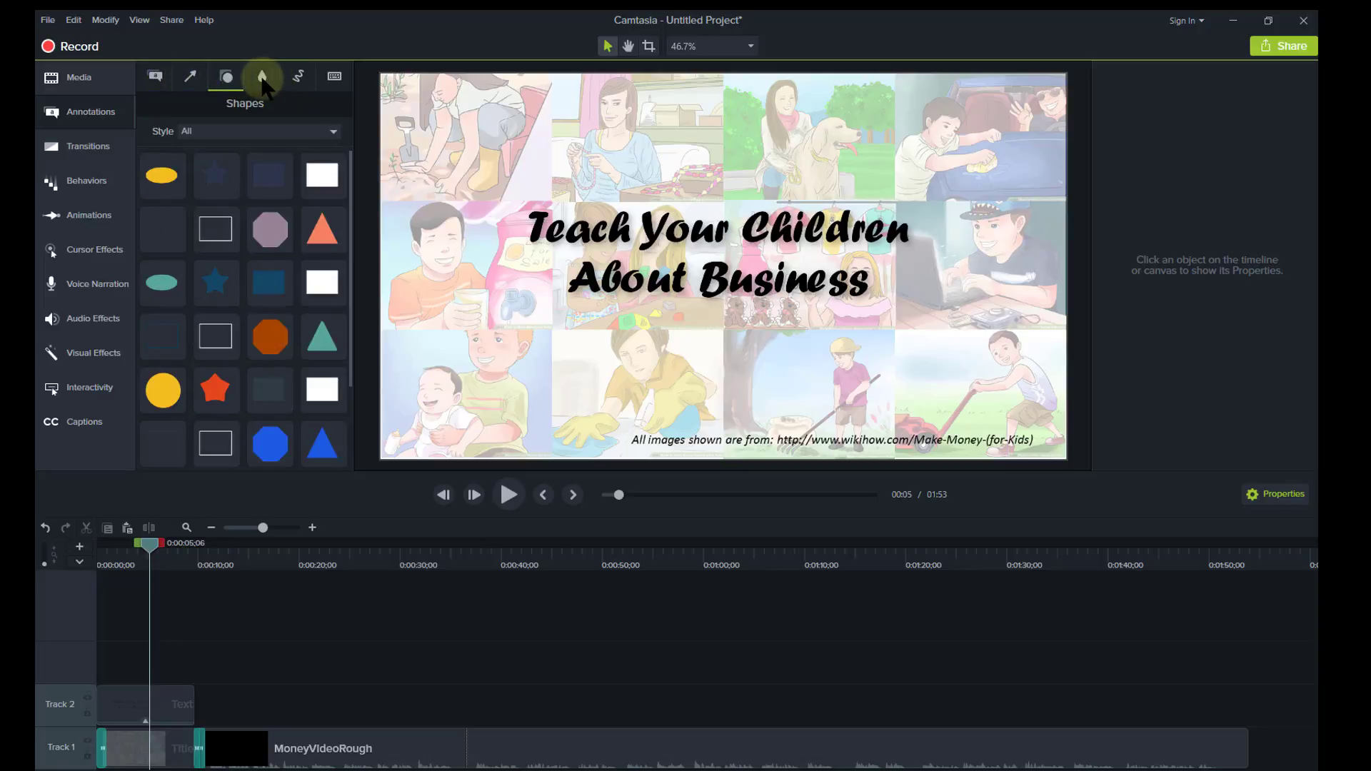
pyautogui.click(263, 80)
pyautogui.click(299, 77)
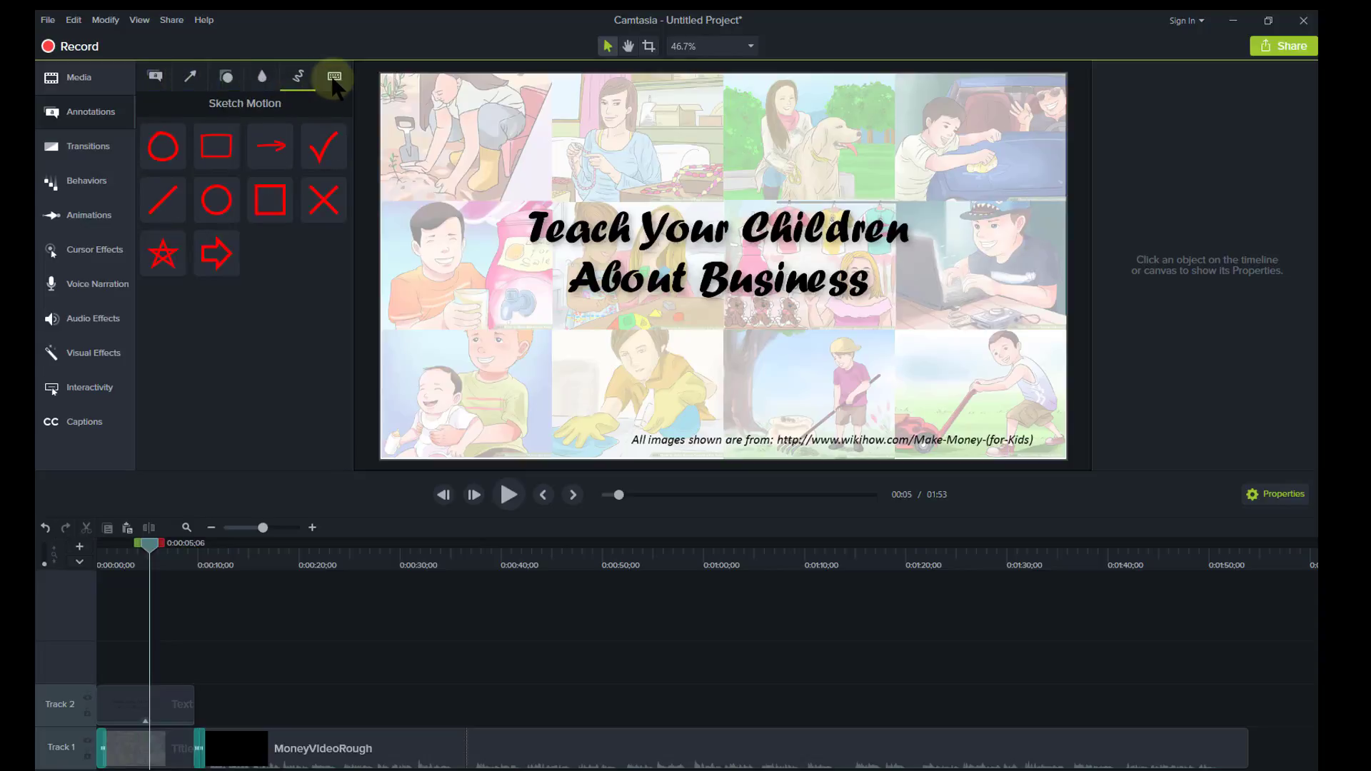
pyautogui.click(335, 78)
pyautogui.click(298, 79)
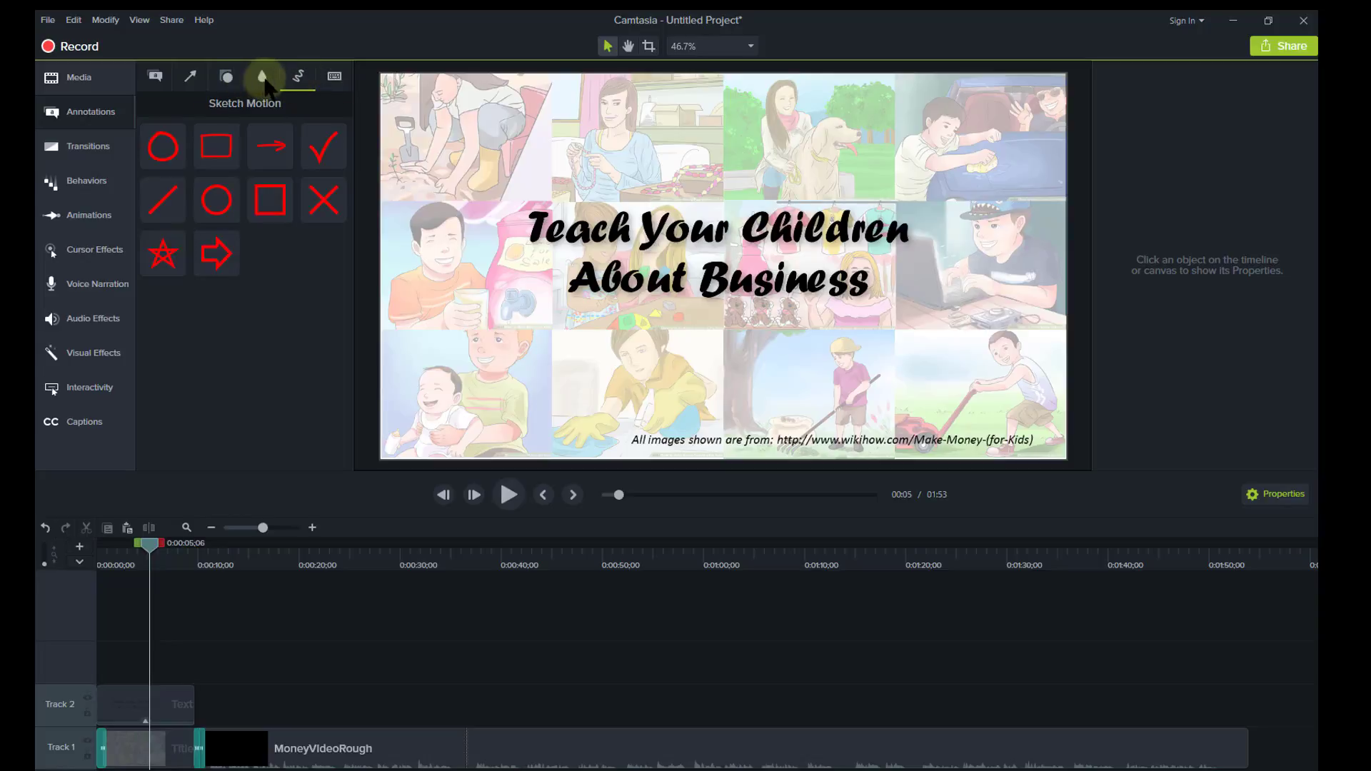
pyautogui.click(265, 80)
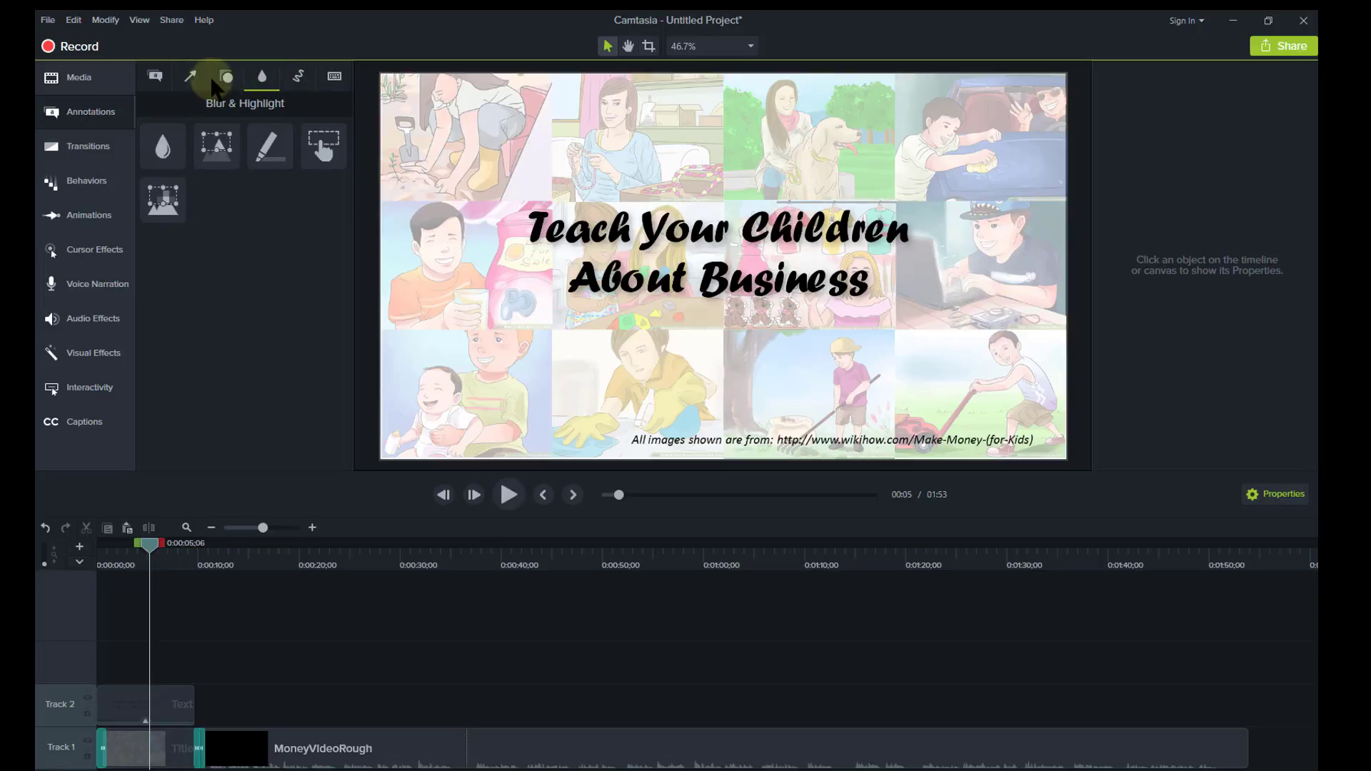
# Return to the Shapes gallery and scroll through its ovals, stars, rectangles and triangles.
pyautogui.click(231, 83)
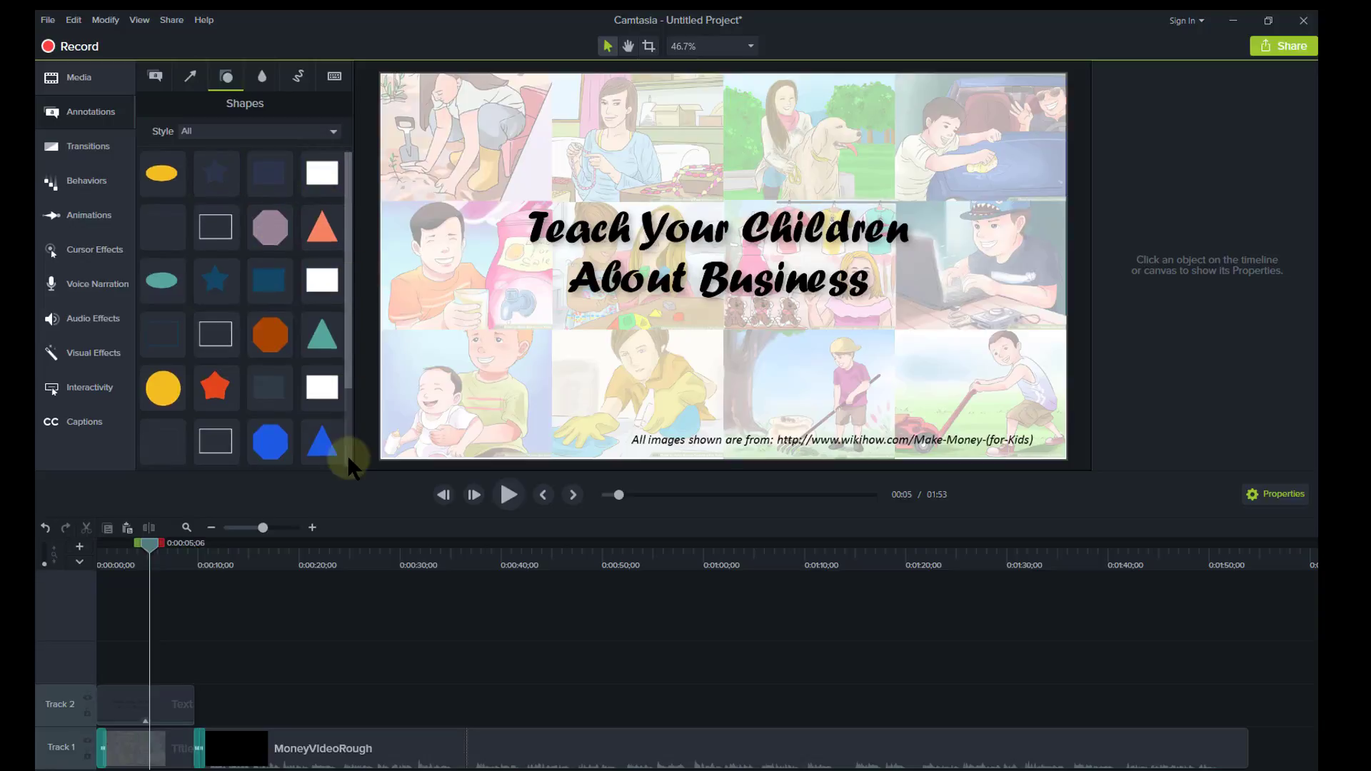
pyautogui.scroll(-2, 347, 455)
pyautogui.scroll(2, 349, 213)
pyautogui.scroll(-2, 349, 378)
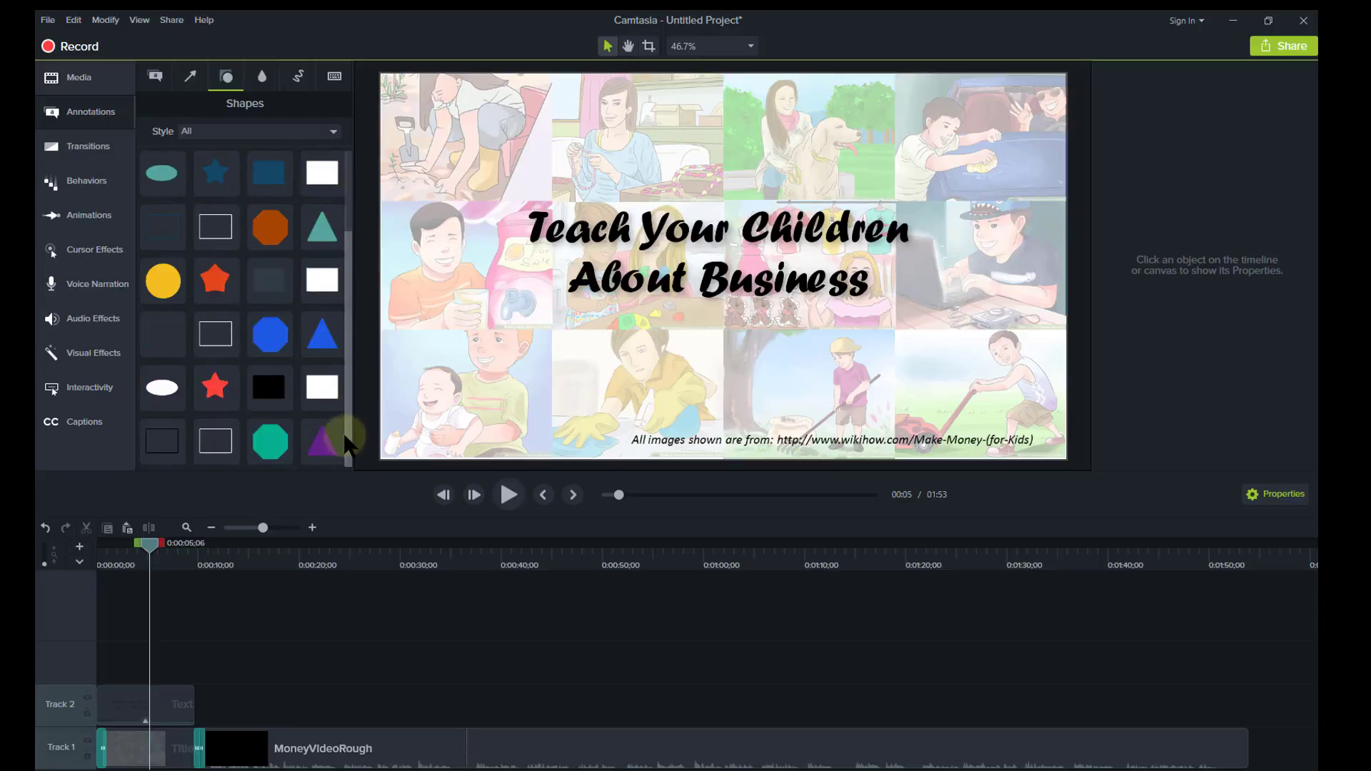
# Add the black rectangle shape as a 5-second clip on Track 1 after MoneyVideoRough.
pyautogui.moveTo(272, 401); pyautogui.dragTo(1233, 711)
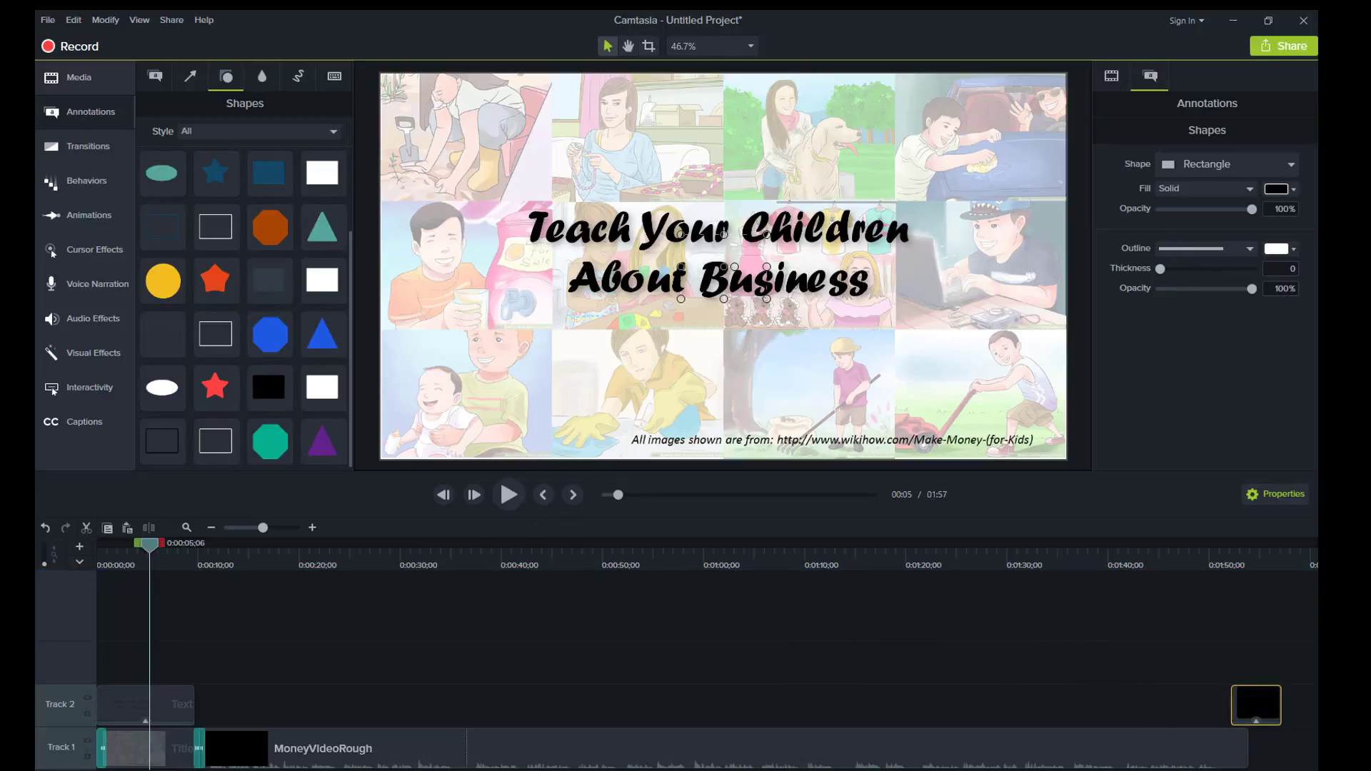
pyautogui.moveTo(263, 527); pyautogui.dragTo(259, 527)
pyautogui.moveTo(879, 707); pyautogui.dragTo(873, 746)
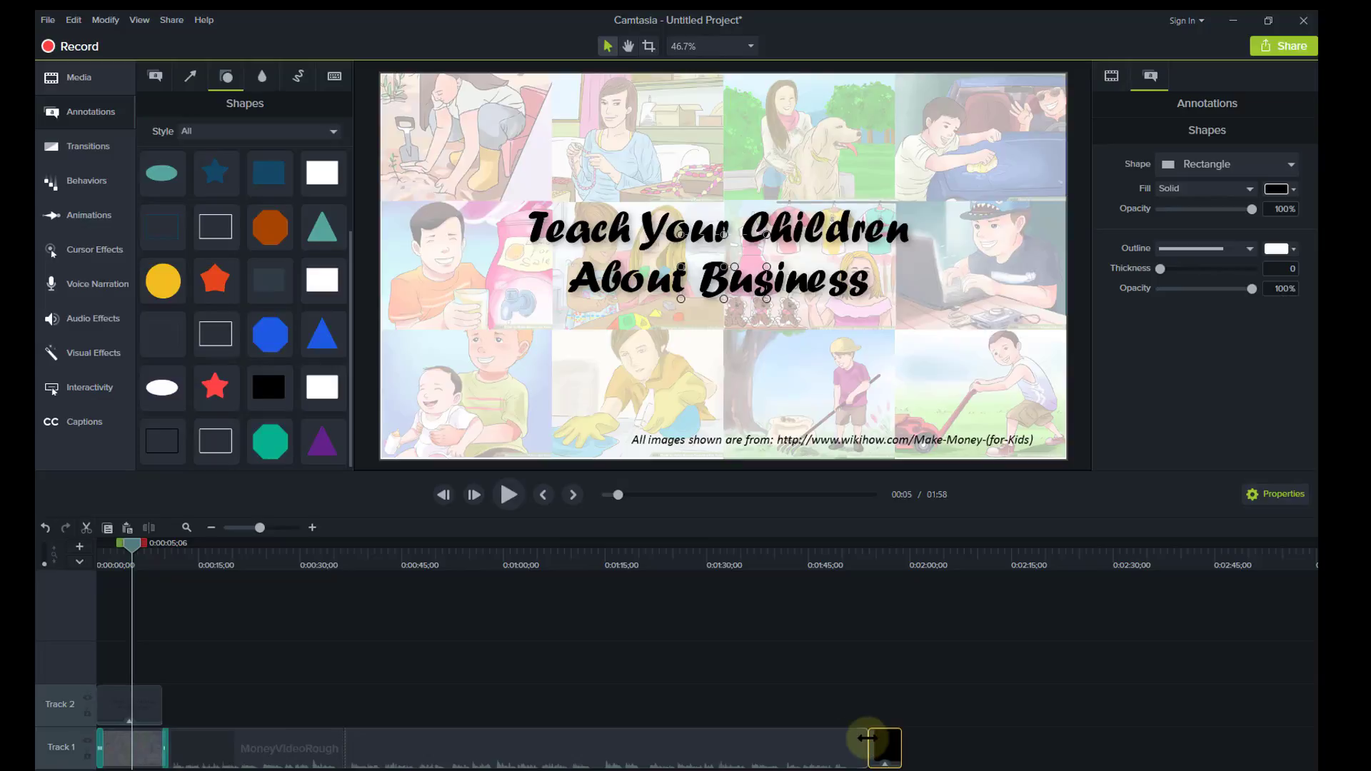
# Copy the Drifting title text clip and paste it onto Track 2 above the black rectangle at 1:53;28.
pyautogui.rightClick(114, 708)
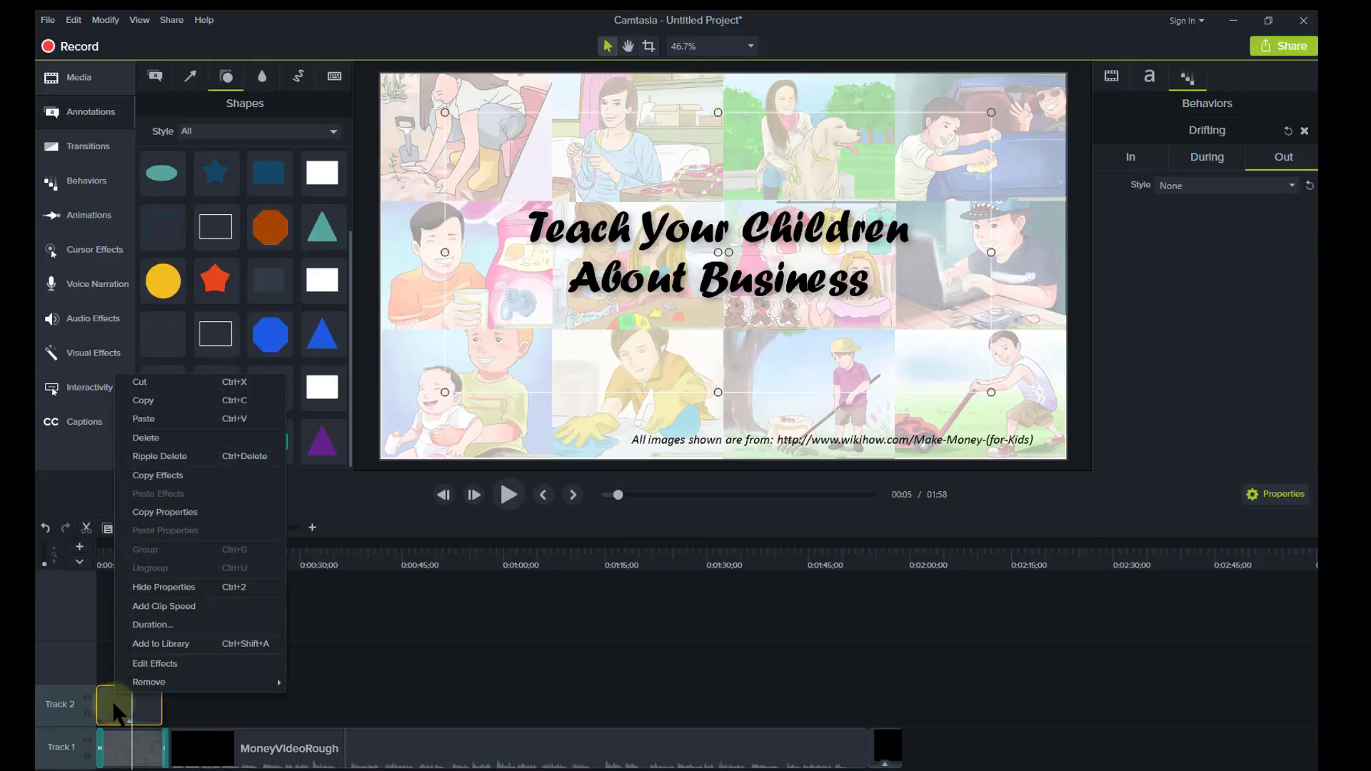
pyautogui.click(150, 401)
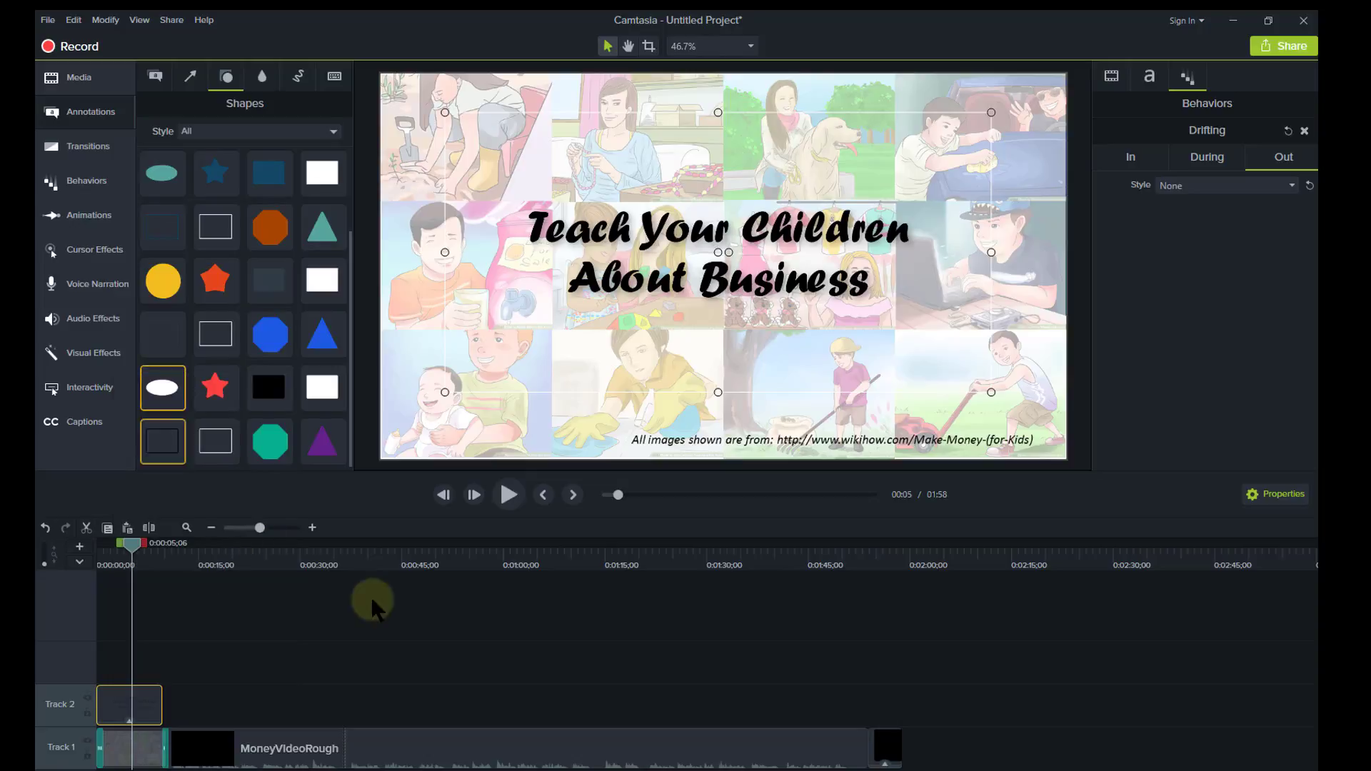
pyautogui.click(584, 673)
pyautogui.rightClick(588, 673)
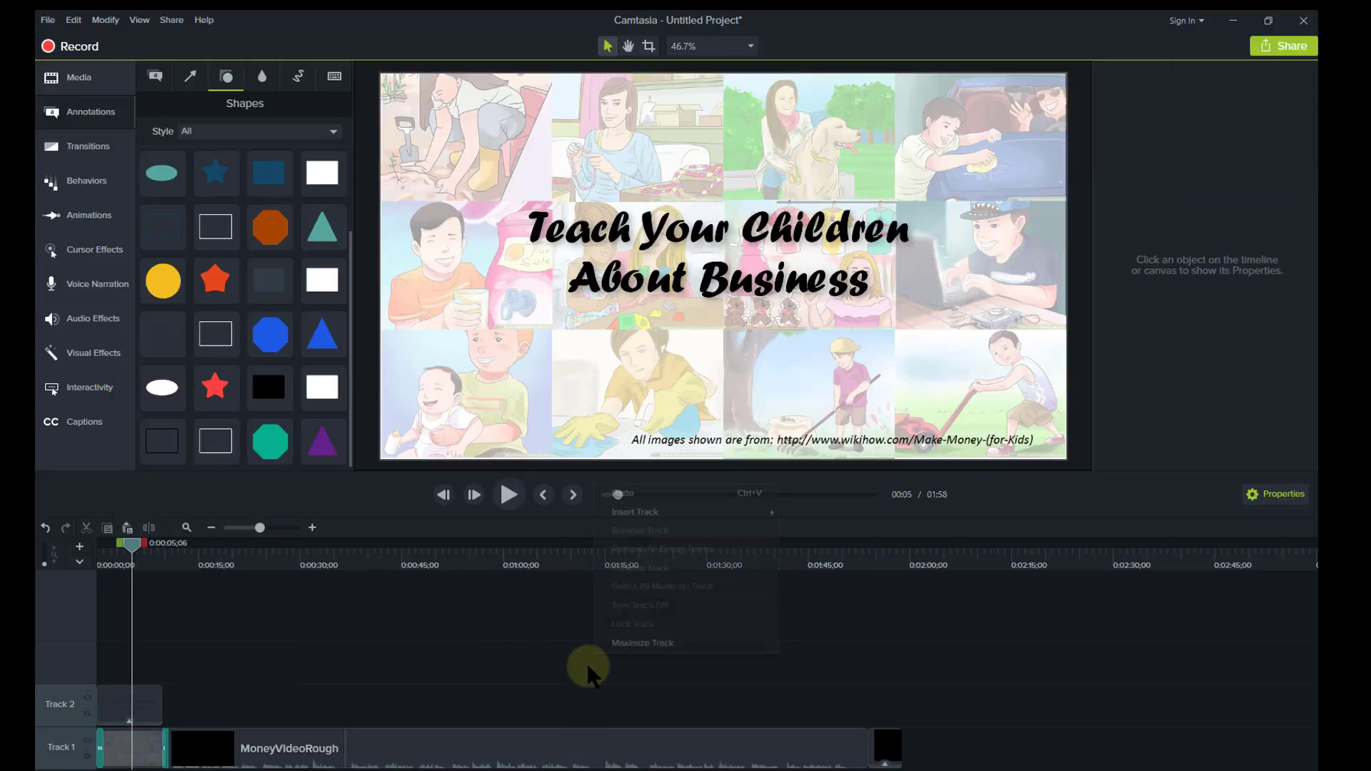
pyautogui.click(664, 493)
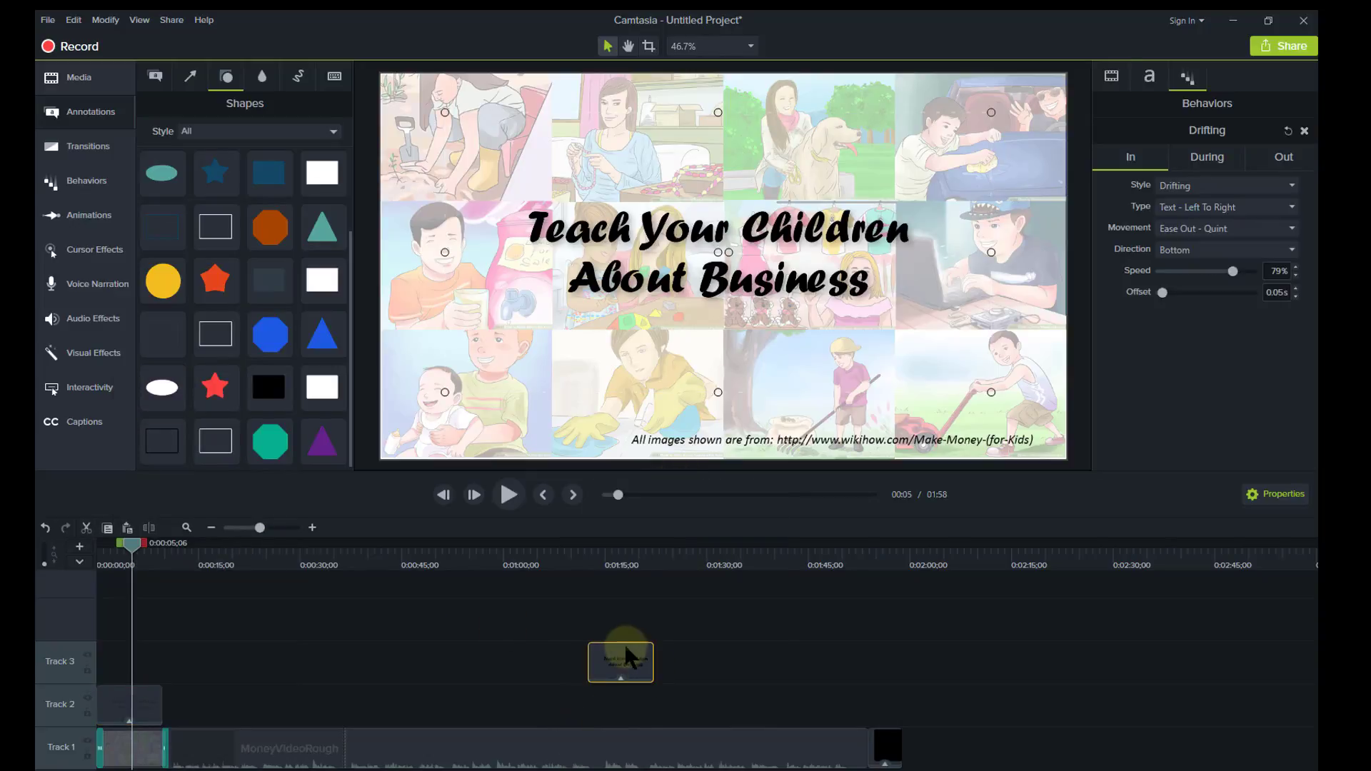
pyautogui.moveTo(629, 660); pyautogui.dragTo(923, 732)
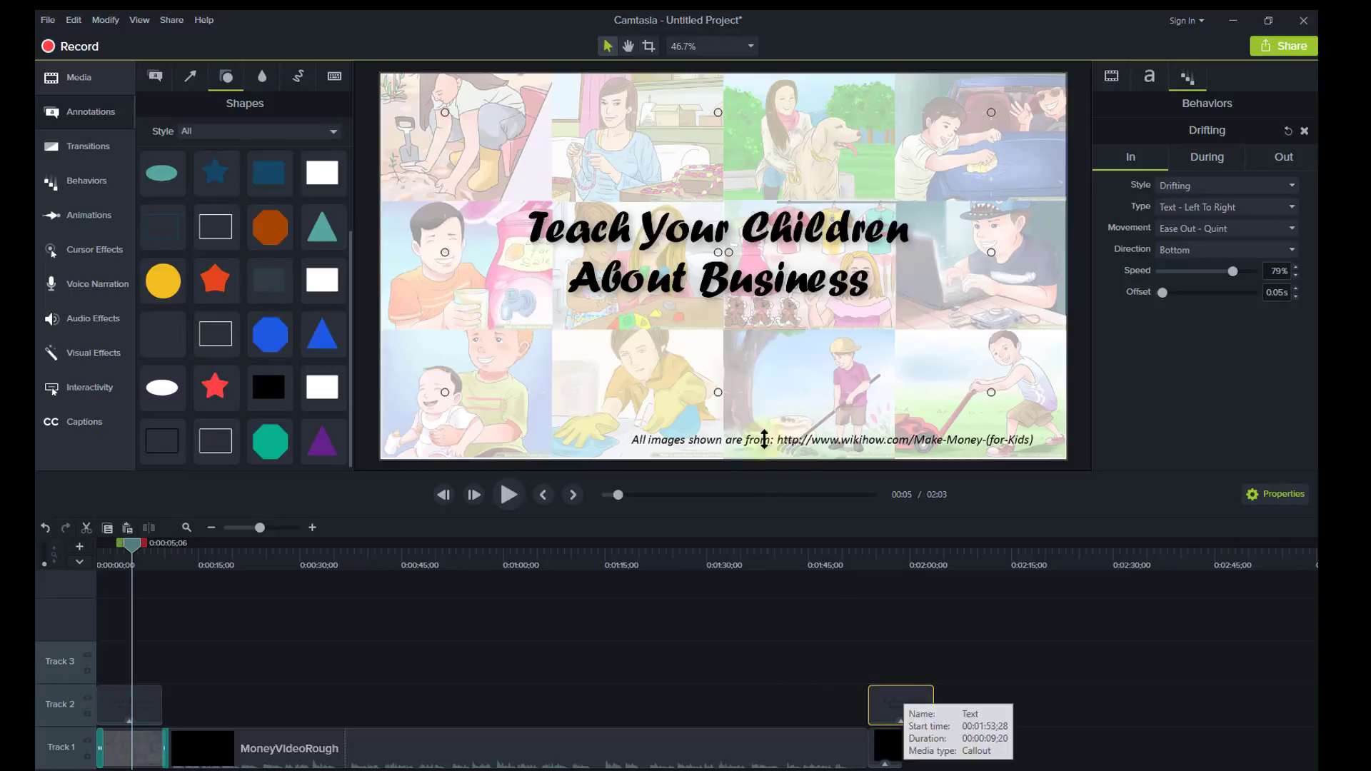
# Move the playhead to the end card near 1:58 and select its text clip.
pyautogui.moveTo(129, 543); pyautogui.dragTo(82, 544)
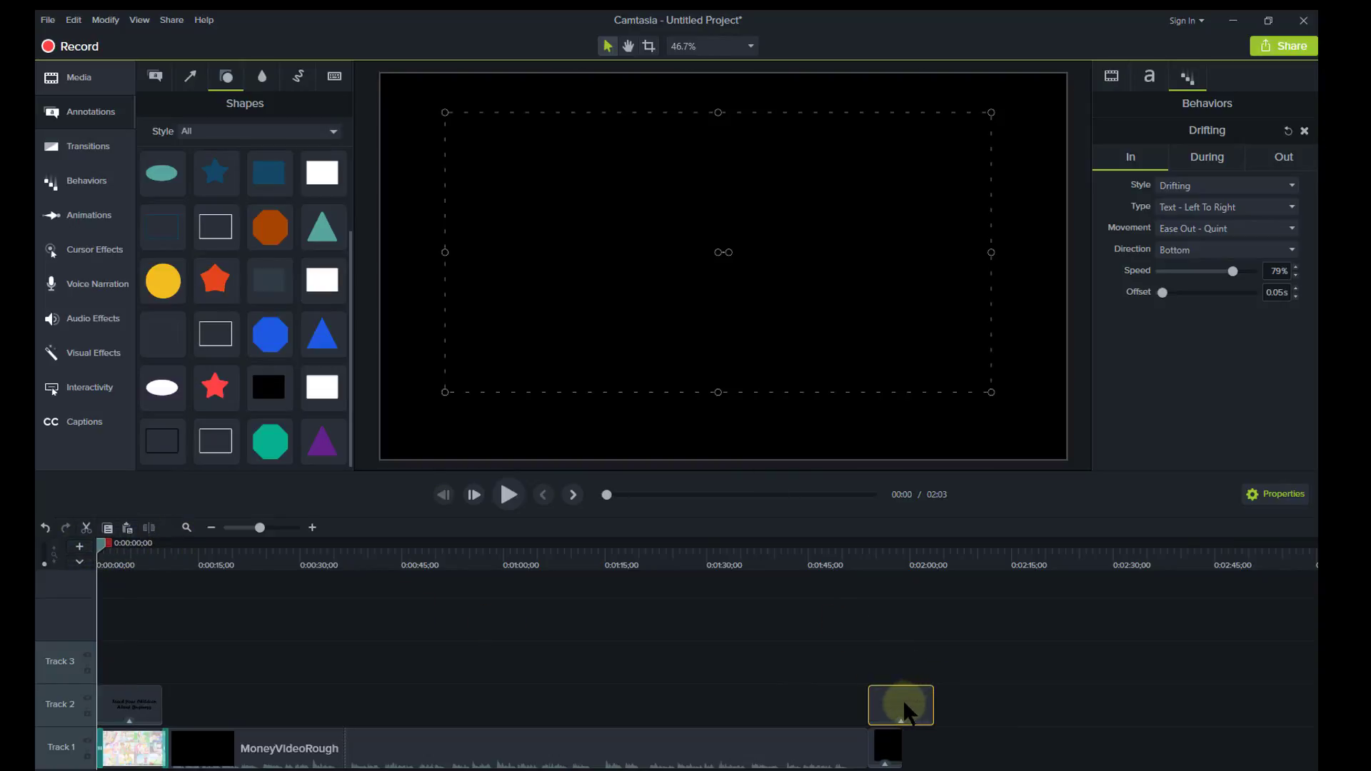
pyautogui.click(883, 560)
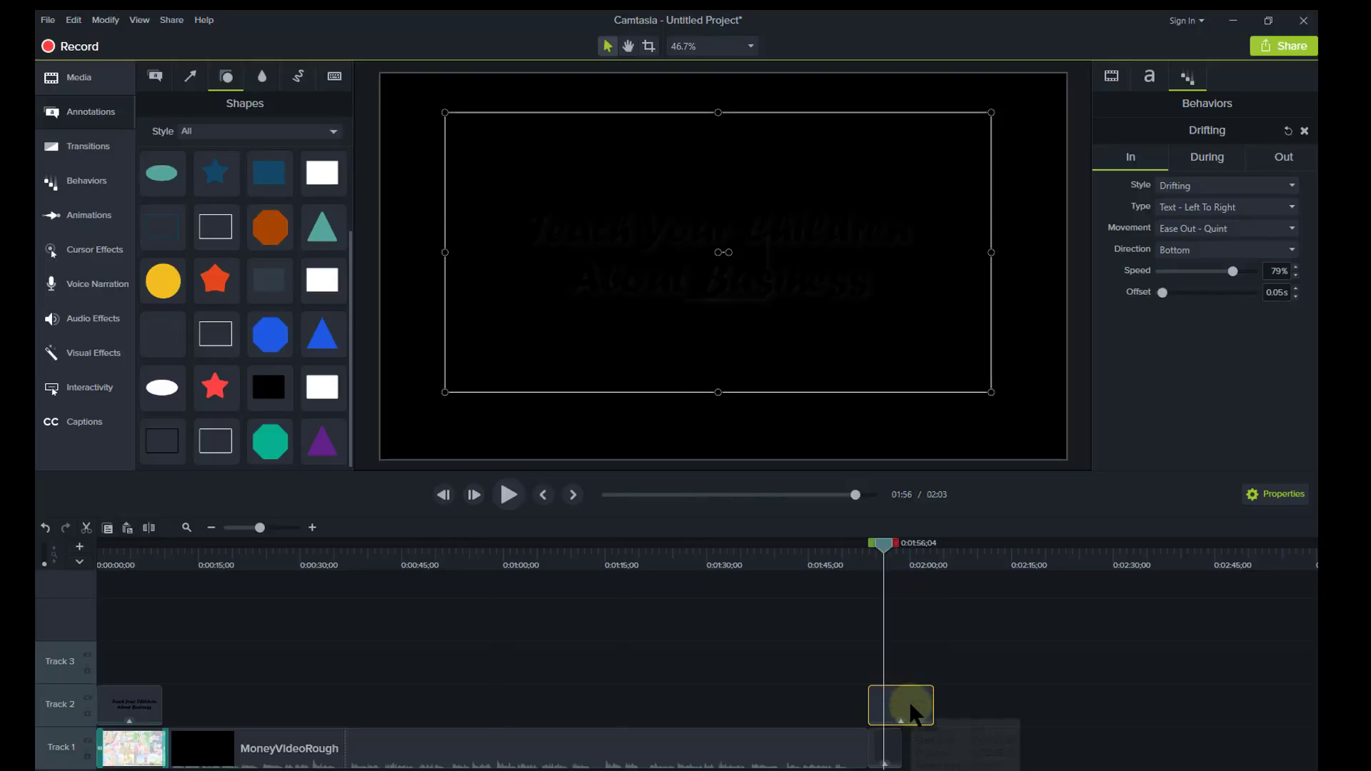
pyautogui.moveTo(886, 558); pyautogui.dragTo(904, 553)
pyautogui.click(894, 693)
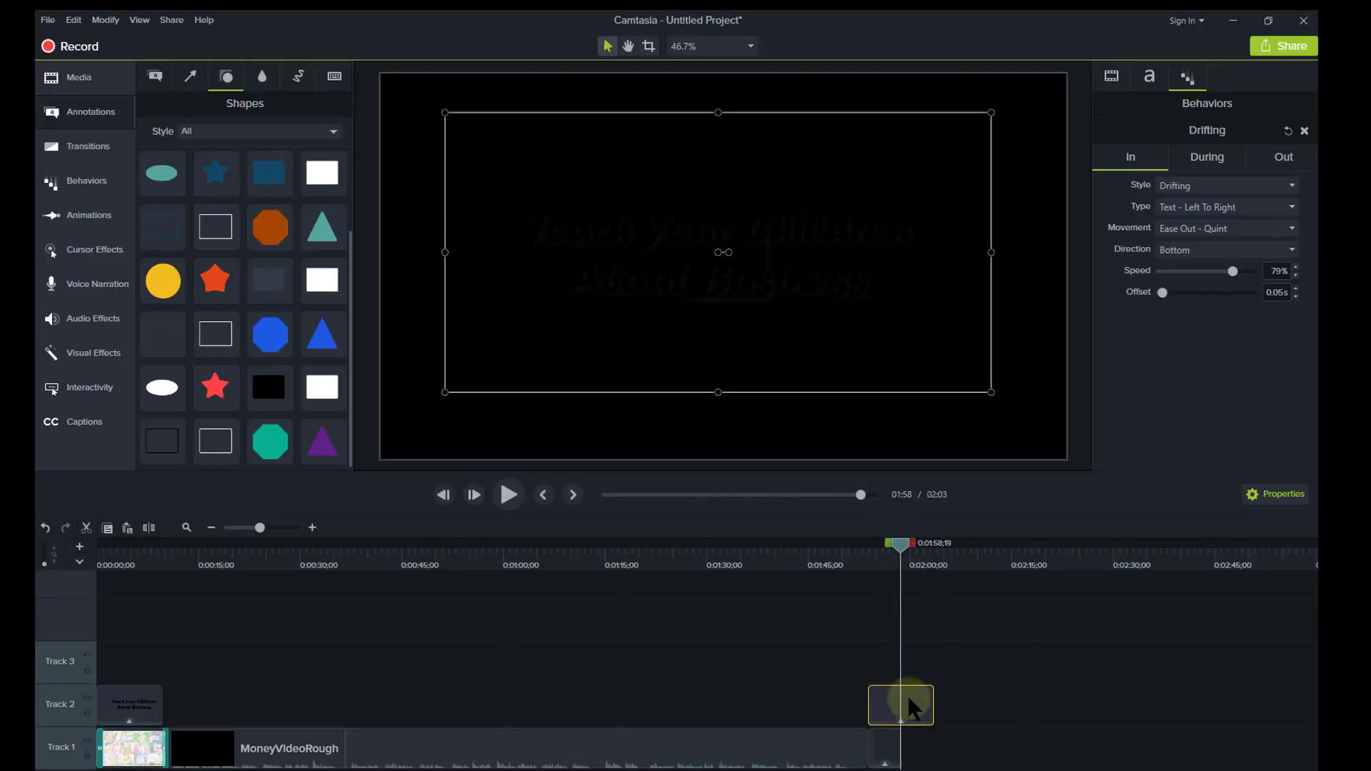
# Make the end-card callout text white and replace it with 'Thank You for Watching'.
pyautogui.tripleClick(761, 268)
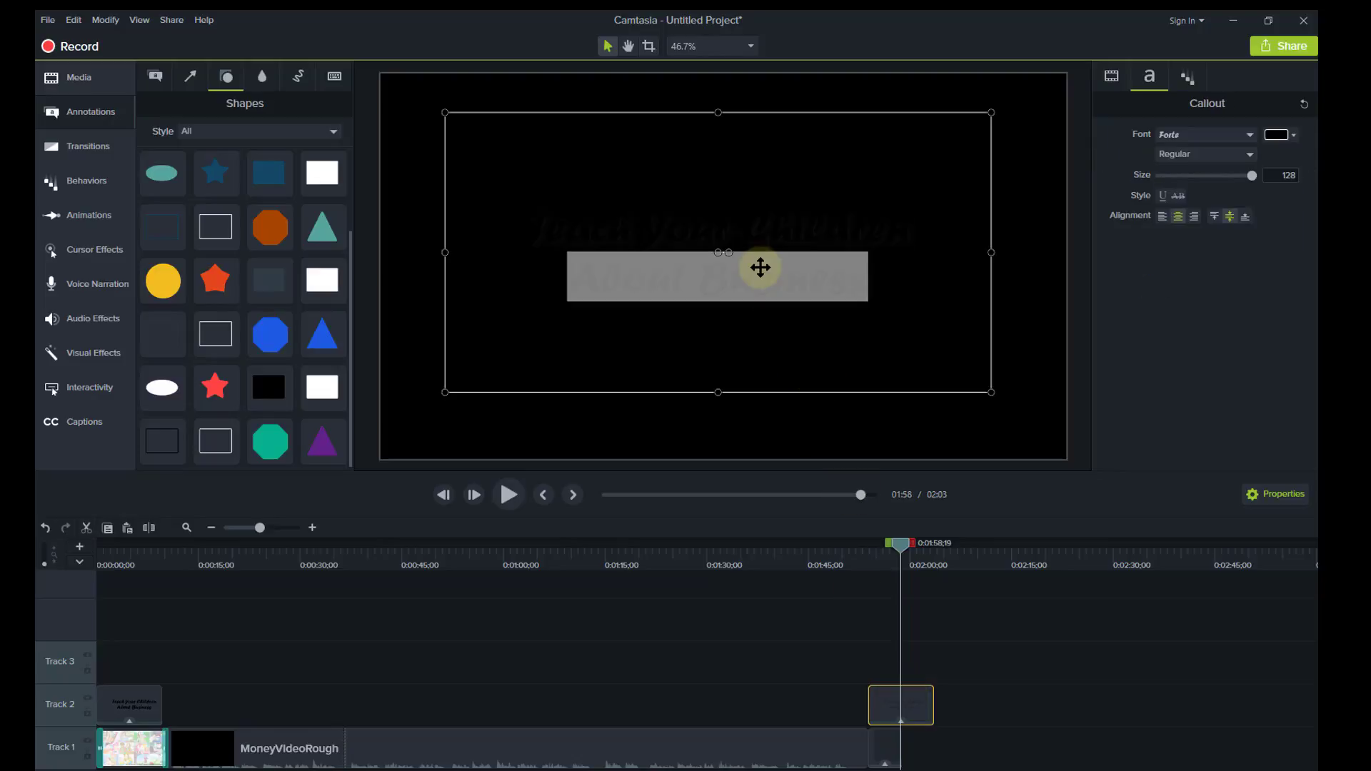
pyautogui.hotkey('ctrl', 'a')
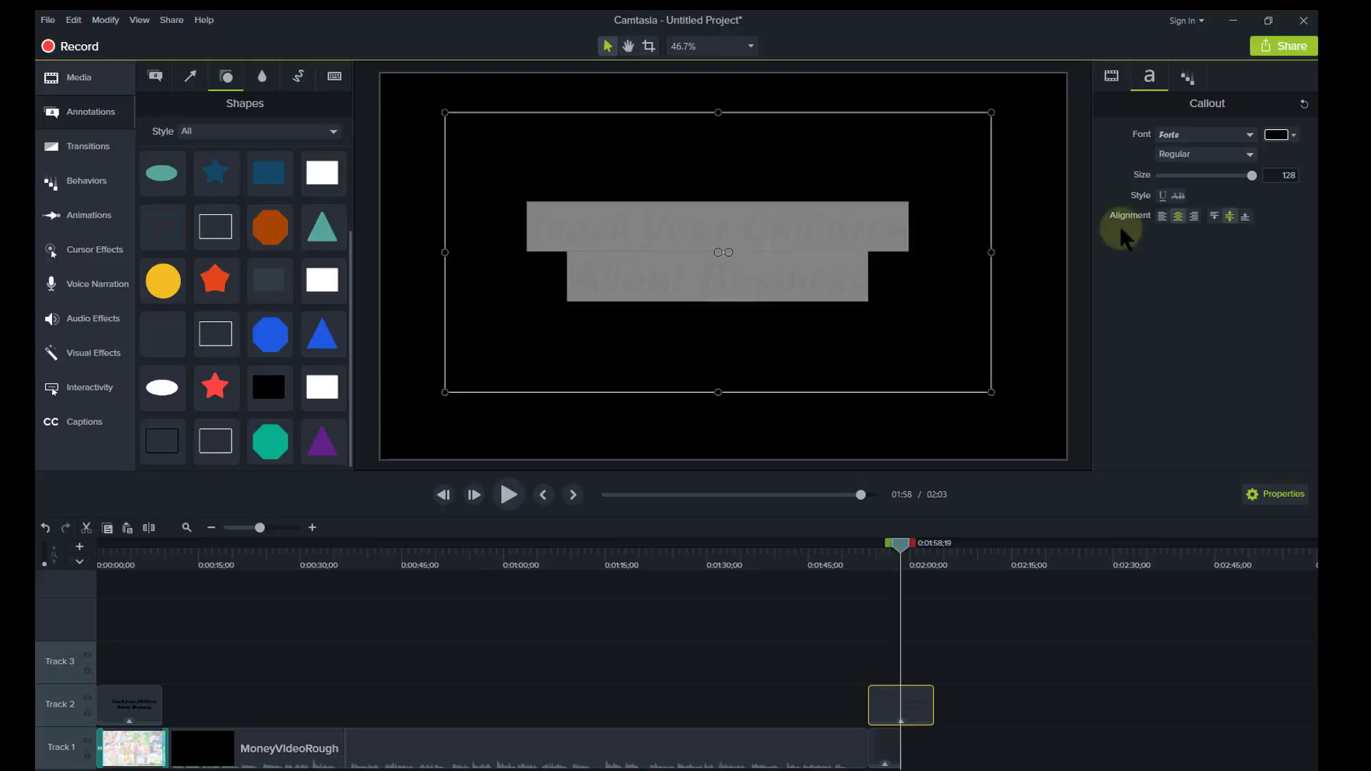
pyautogui.click(1293, 129)
pyautogui.click(1162, 164)
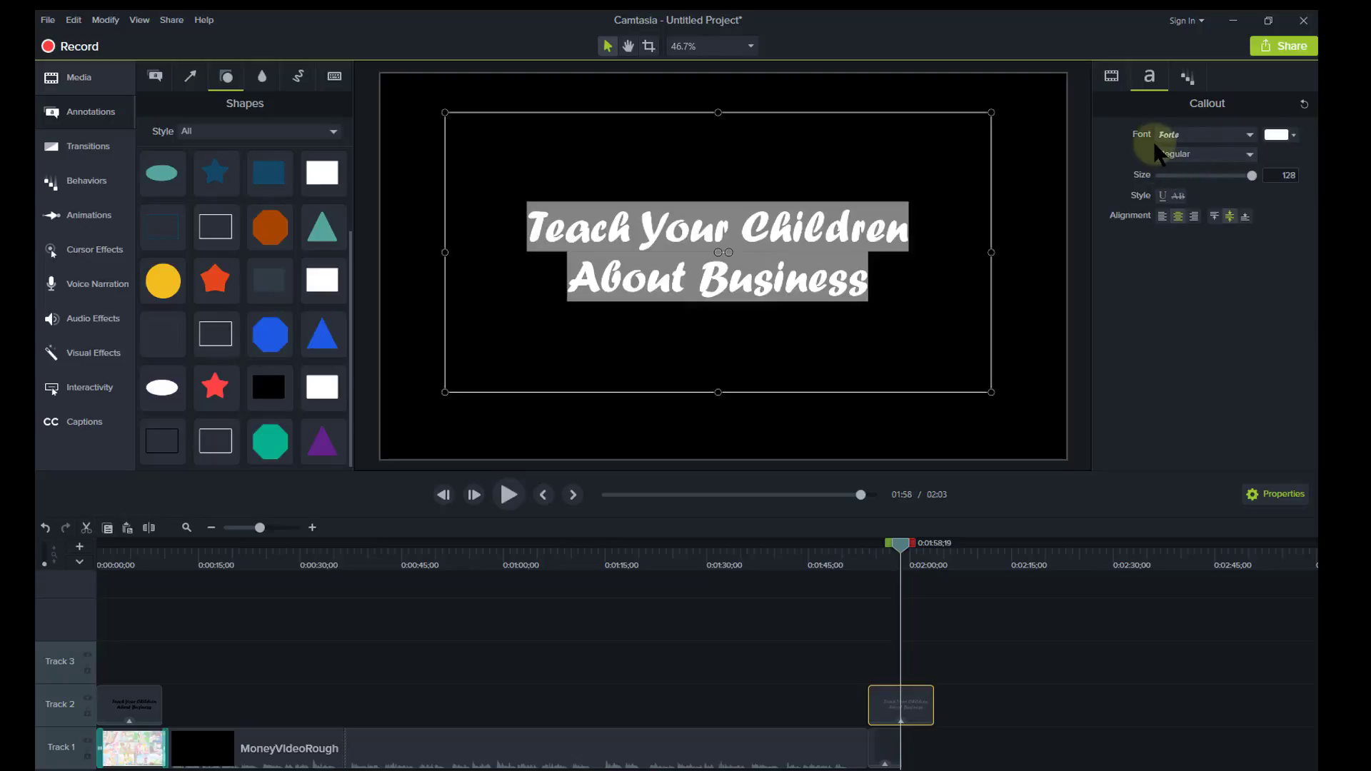
pyautogui.write('T')
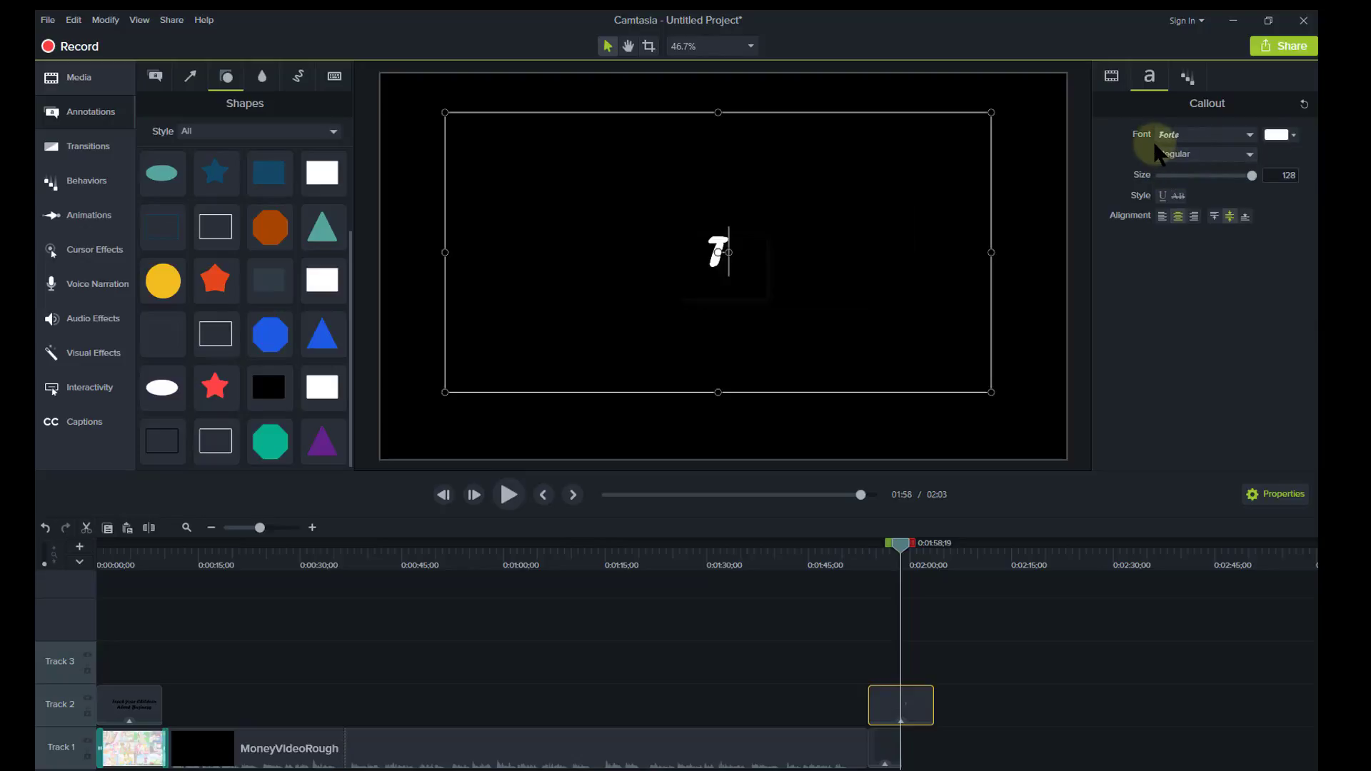
pyautogui.write('hank You ')
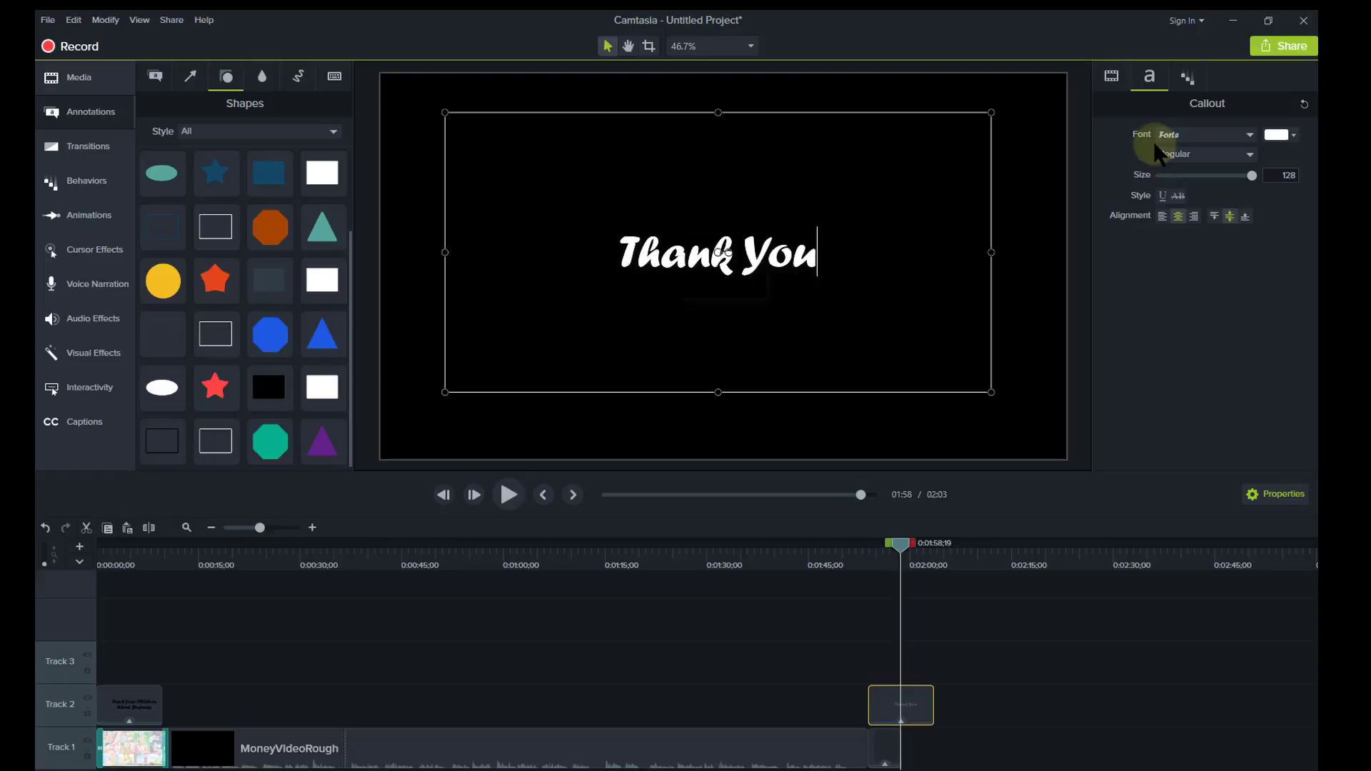
pyautogui.write('for Watching')
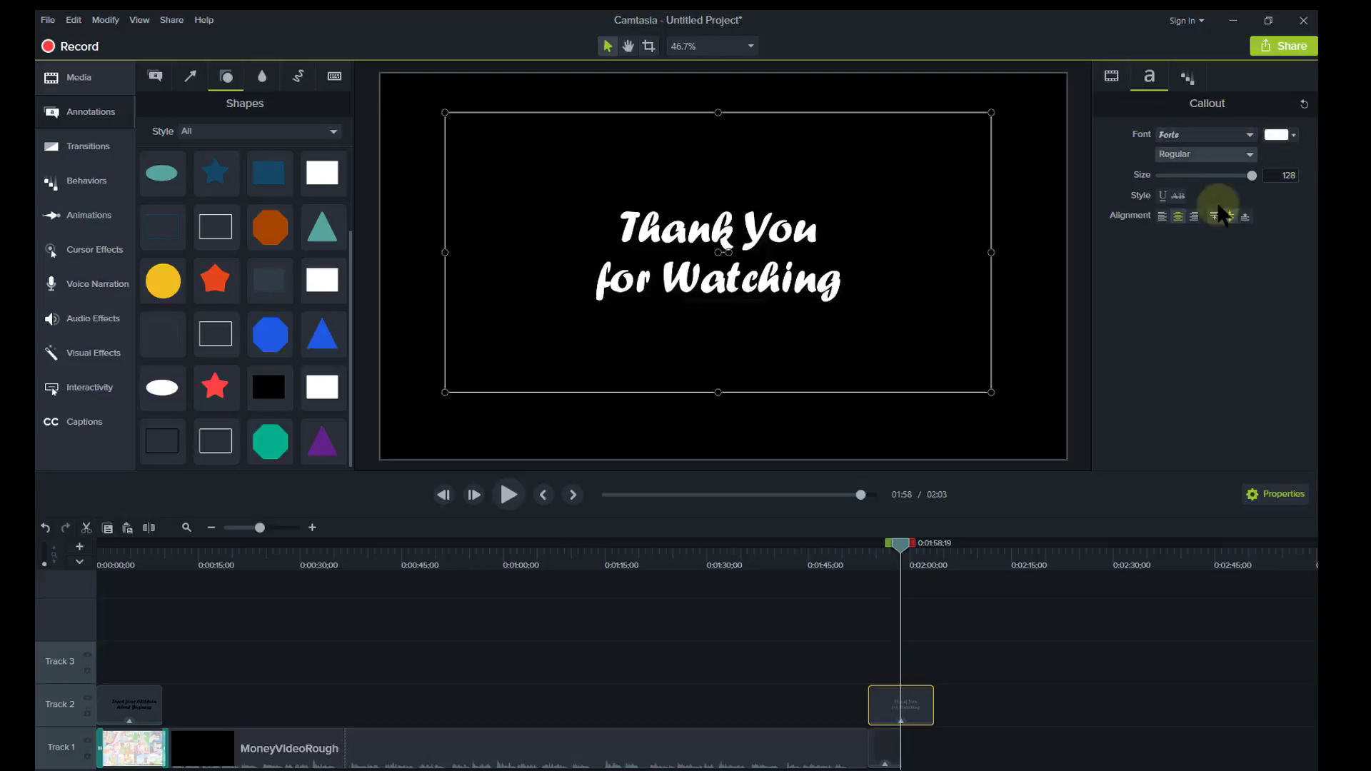
# Review the text's behavior settings and trim the end-card text clip to 5 seconds.
pyautogui.click(1188, 79)
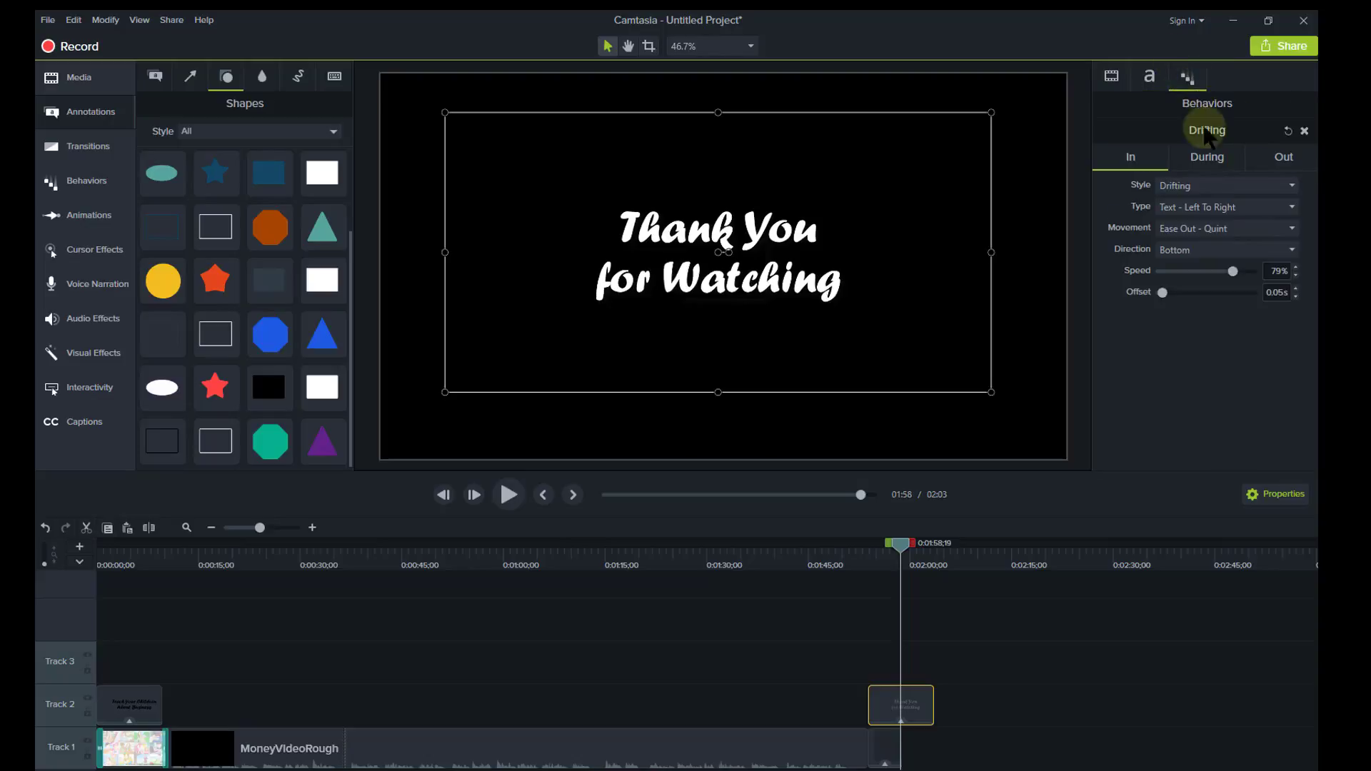
pyautogui.click(1208, 159)
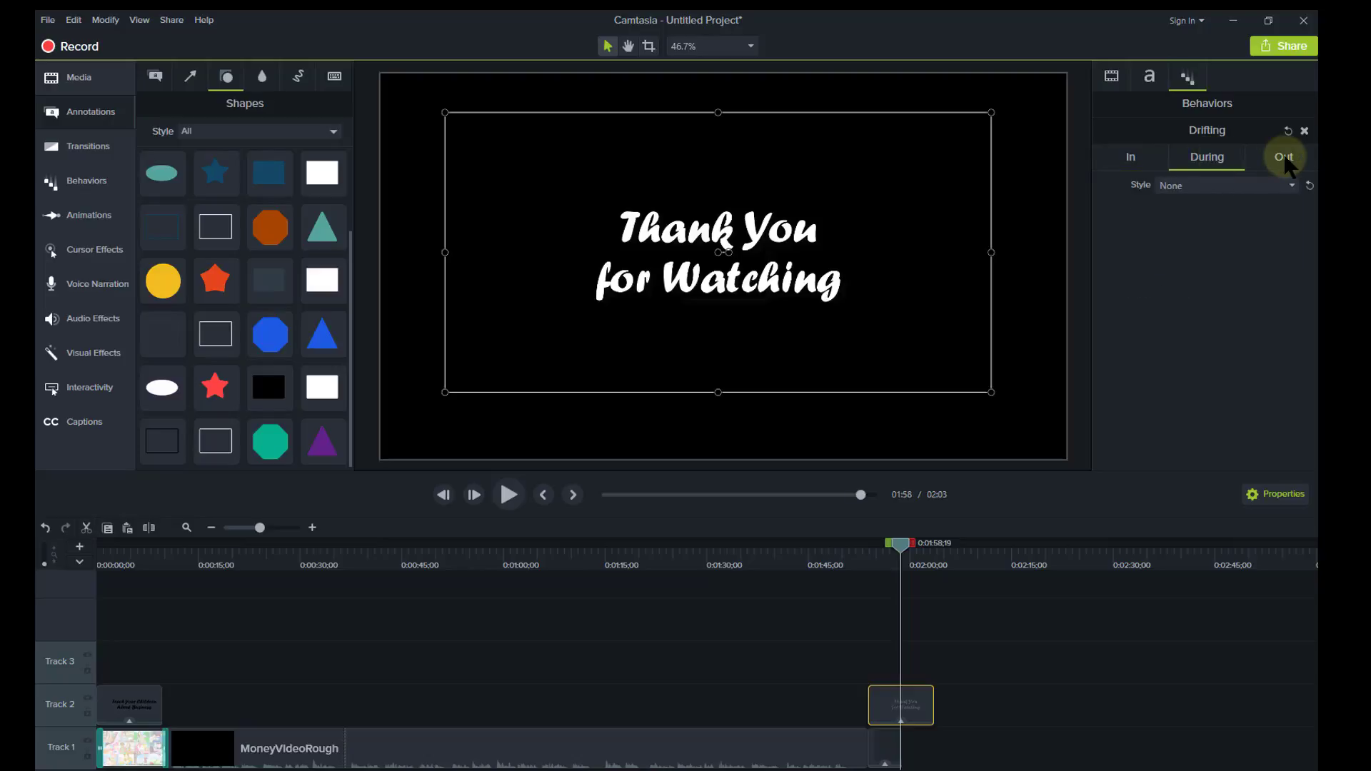
pyautogui.click(1024, 330)
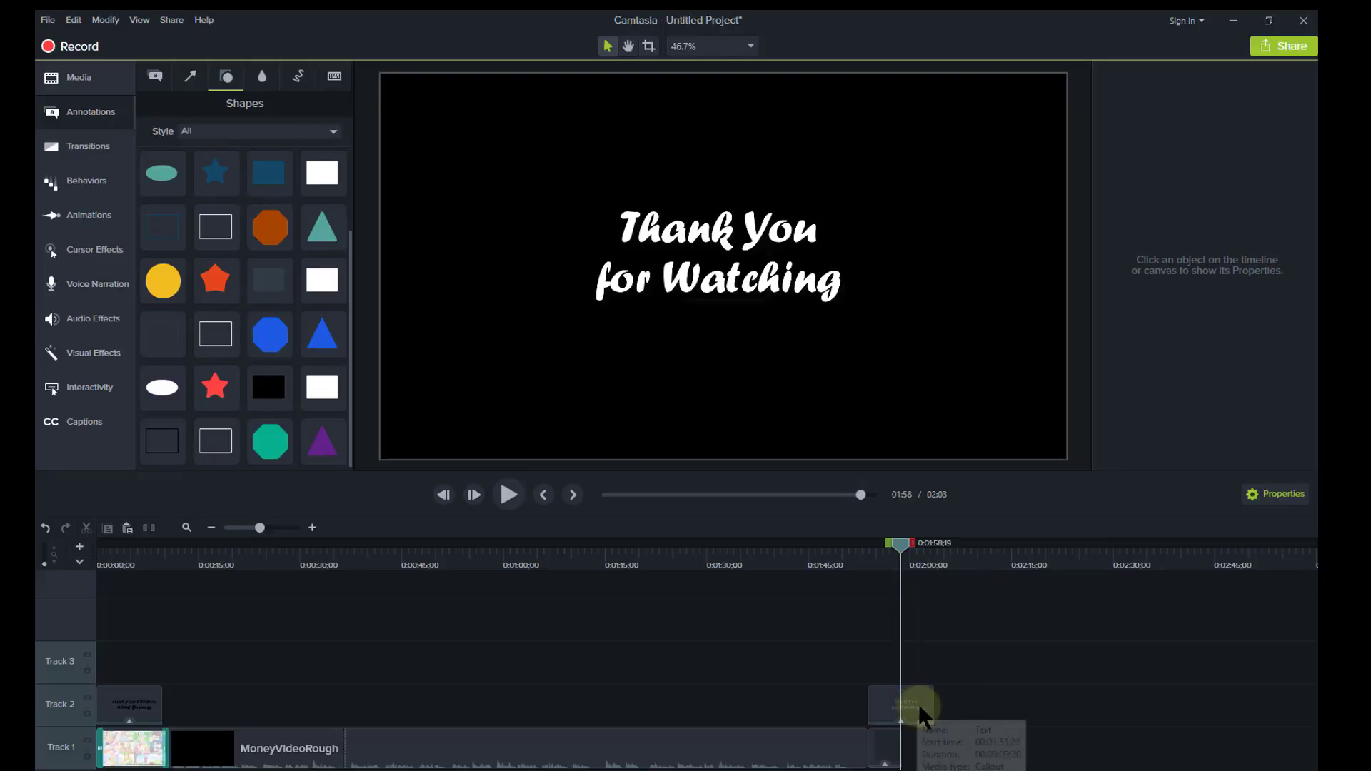
pyautogui.moveTo(933, 702); pyautogui.dragTo(892, 702)
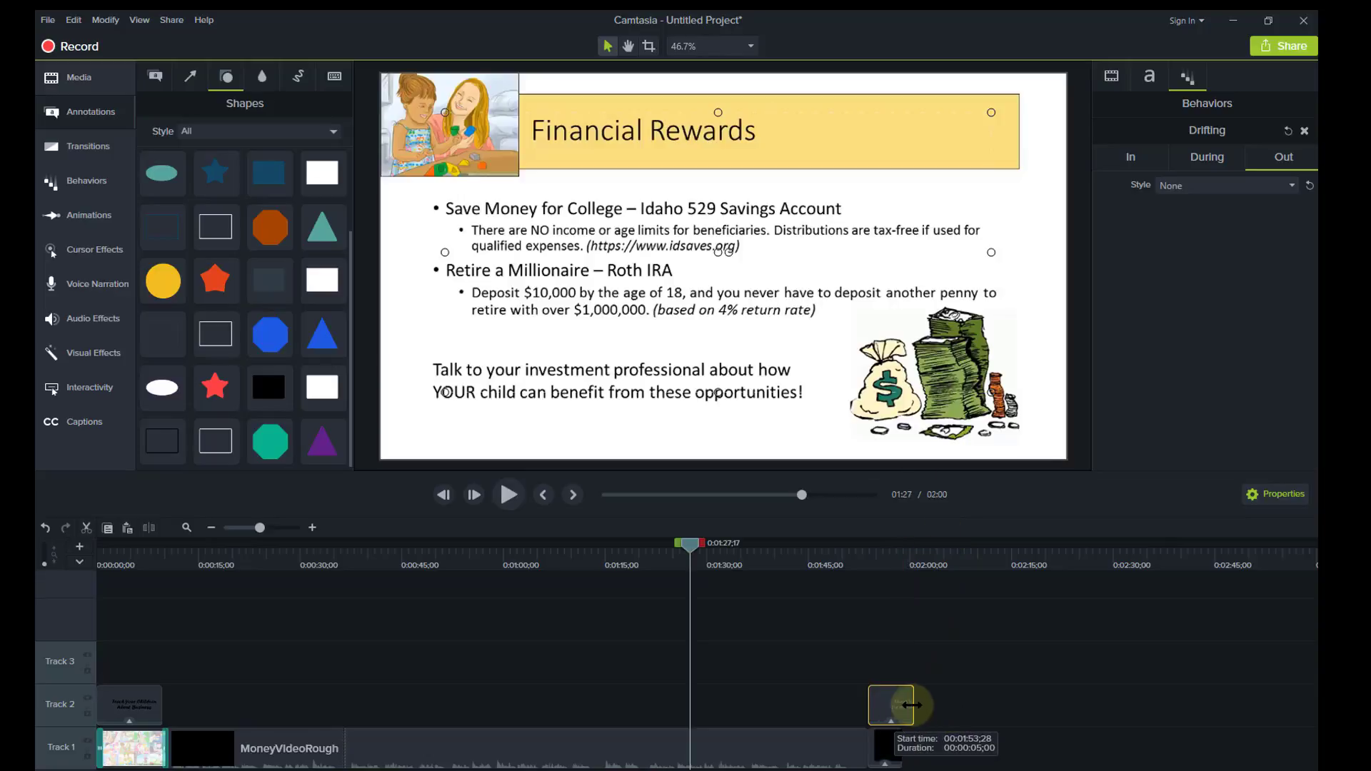
pyautogui.moveTo(898, 703); pyautogui.dragTo(908, 705)
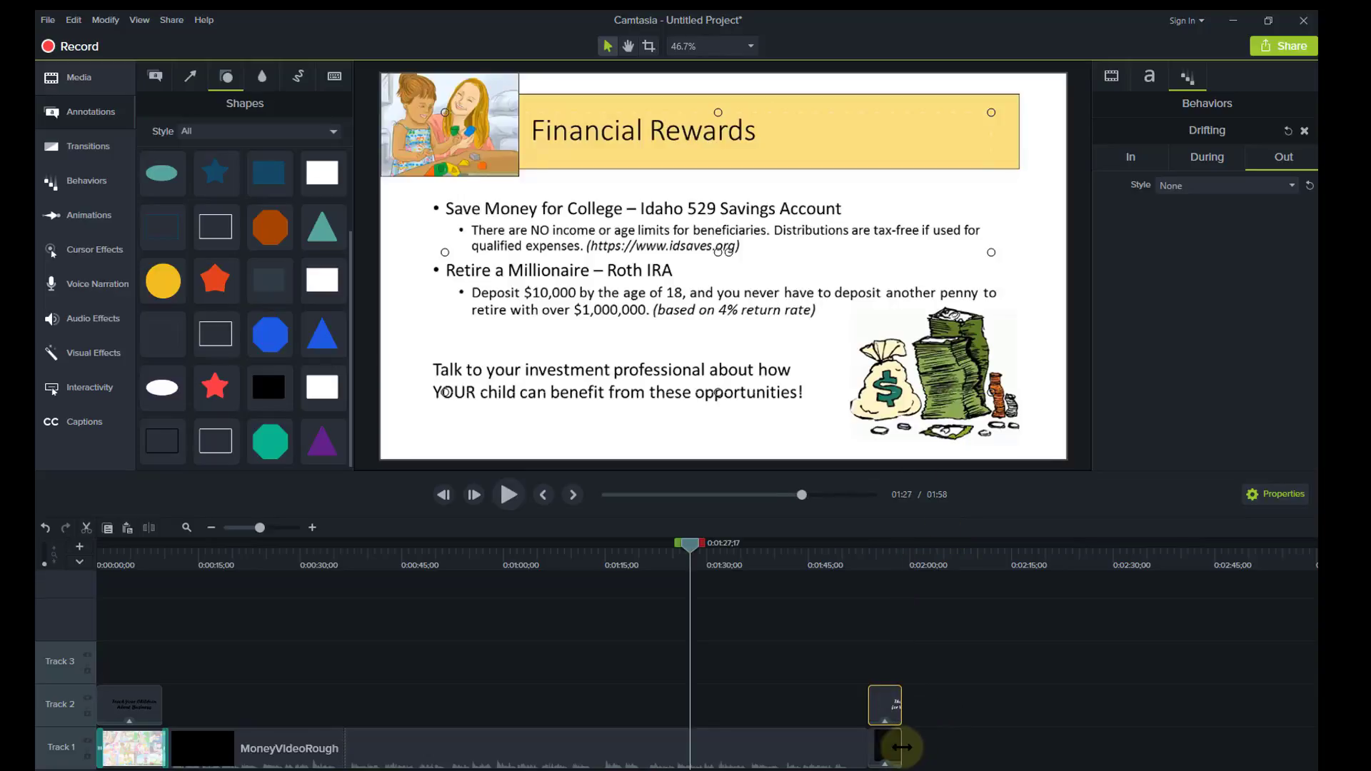
# Extend the black end clip and the end-card text clip to the playhead so both end at 2:00.
pyautogui.moveTo(901, 747)
pyautogui.mouseDown()
pyautogui.moveTo(918, 750)
pyautogui.moveTo(905, 750)
pyautogui.mouseUp()
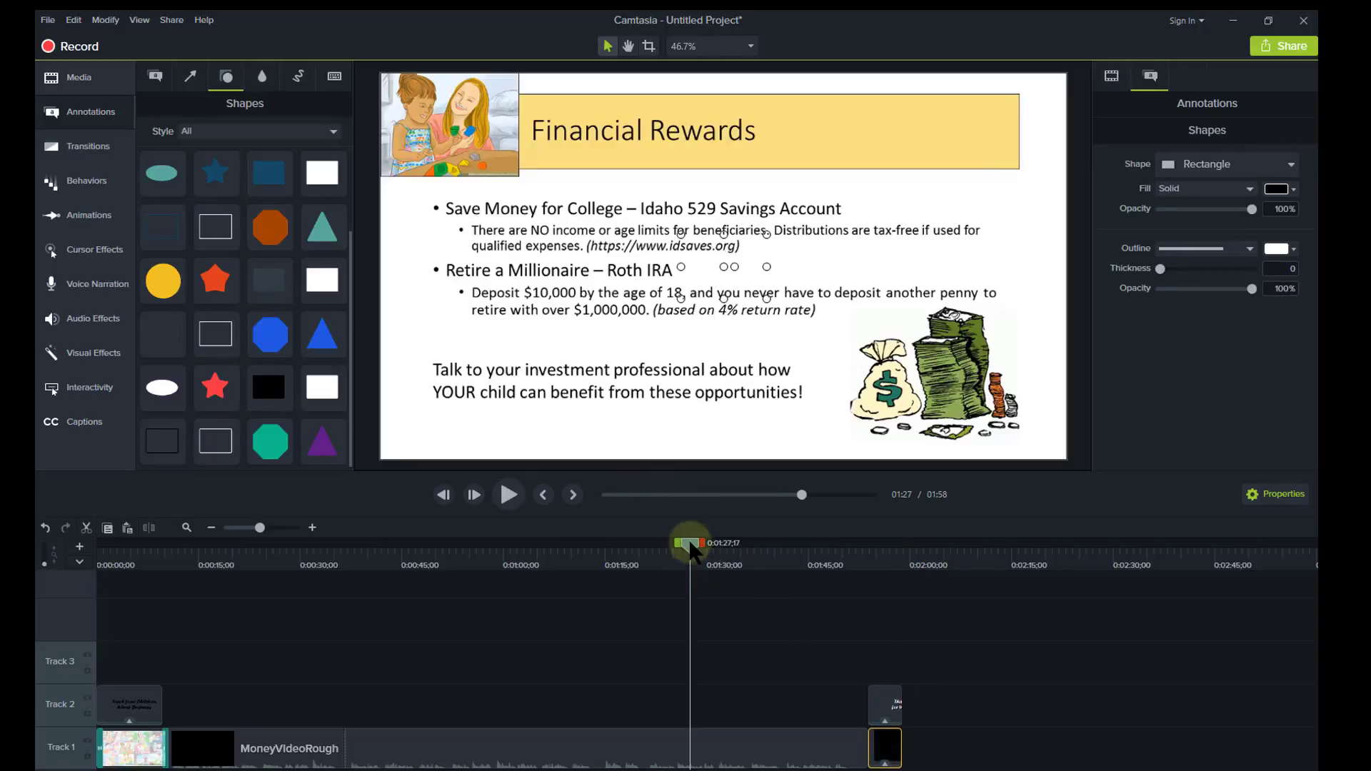
pyautogui.moveTo(707, 546); pyautogui.dragTo(912, 550)
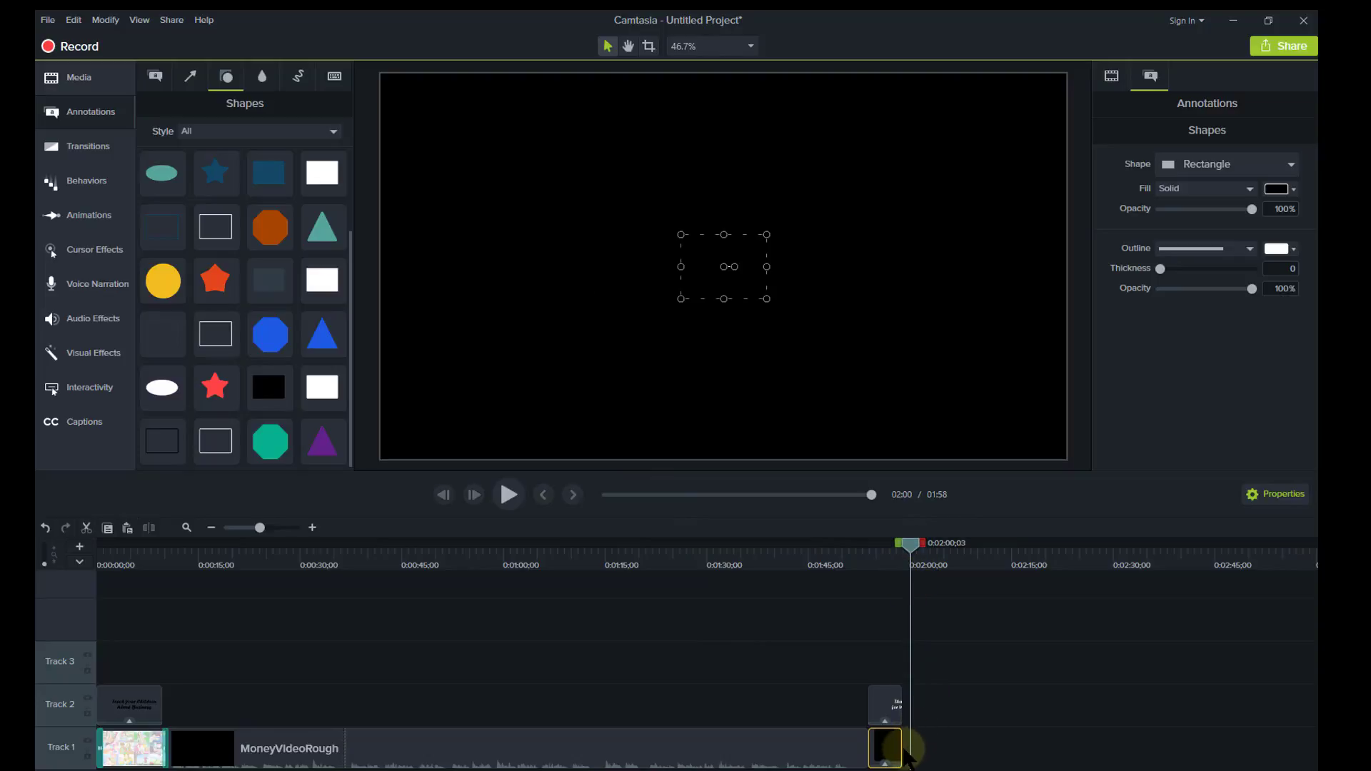
pyautogui.moveTo(902, 748); pyautogui.dragTo(910, 748)
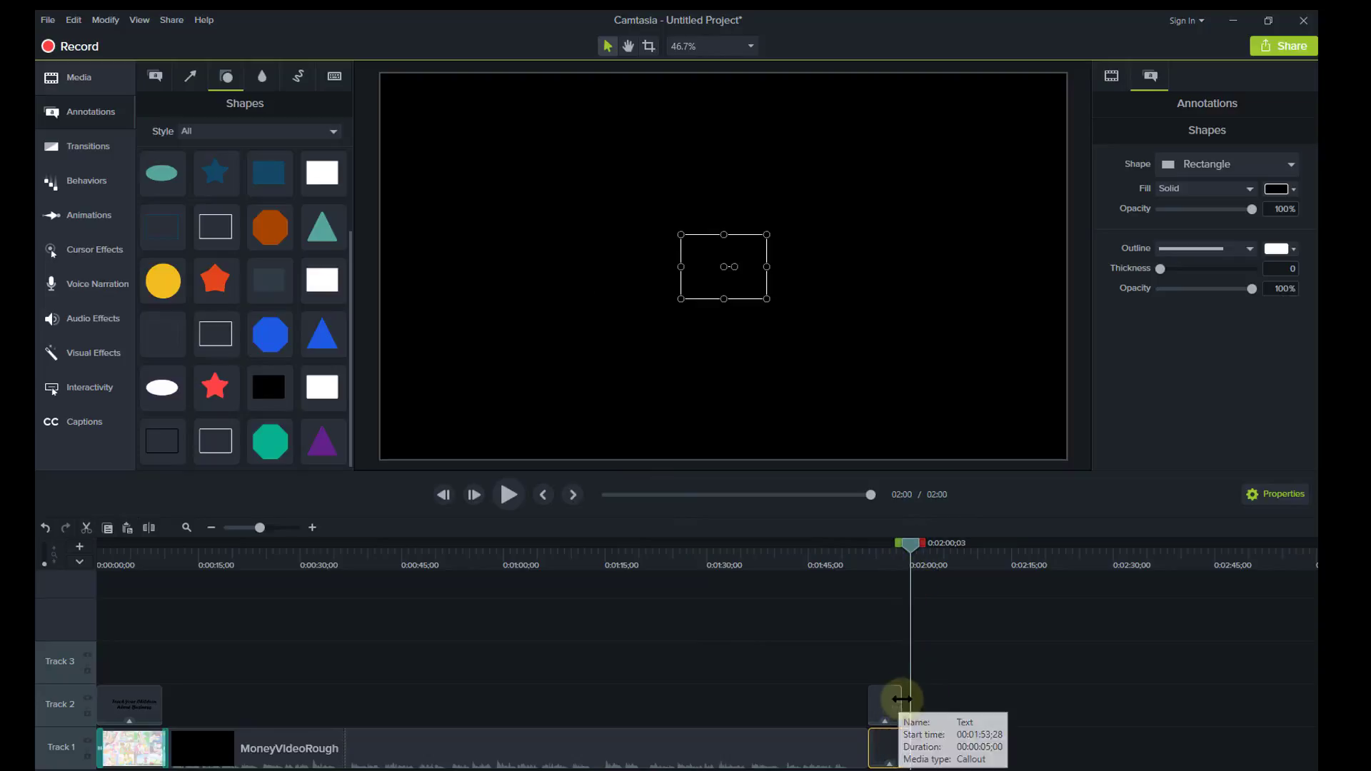
pyautogui.moveTo(901, 699); pyautogui.dragTo(910, 700)
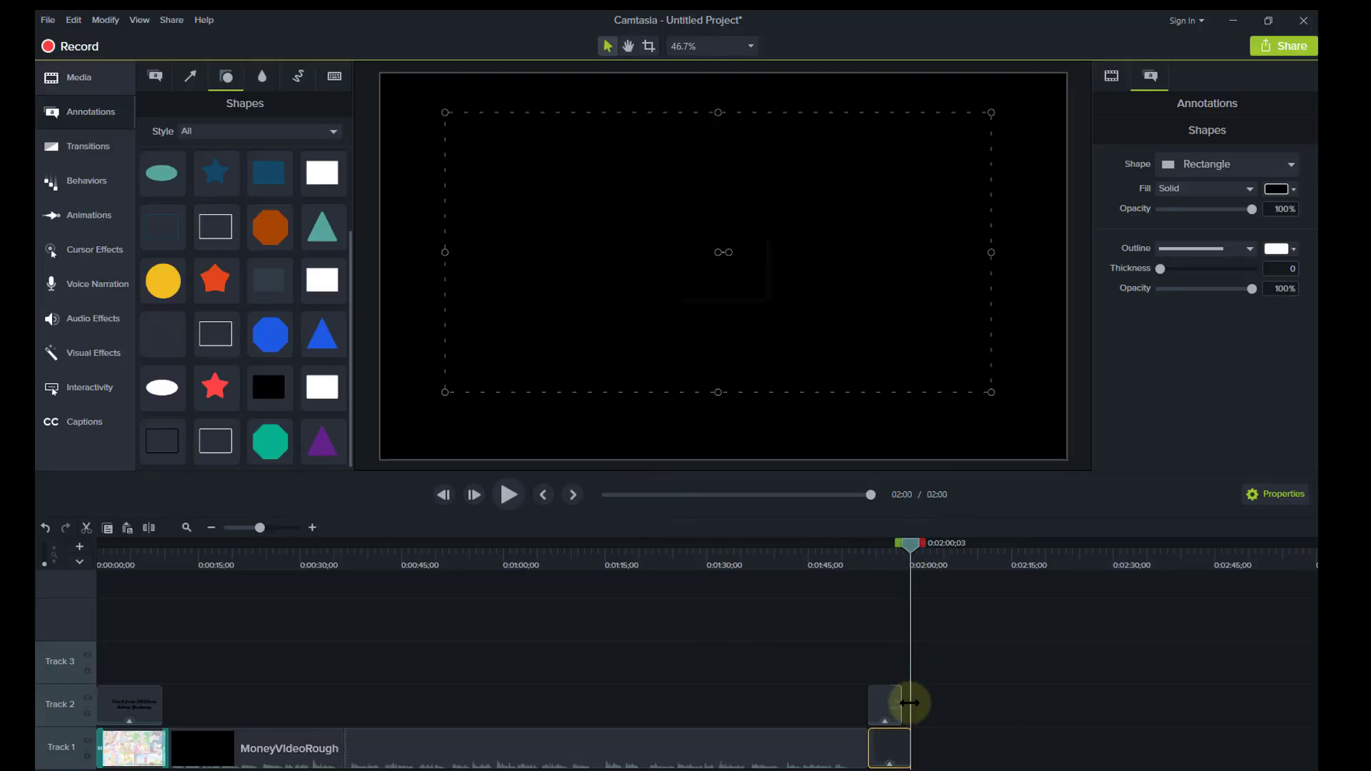
pyautogui.click(989, 709)
pyautogui.click(100, 544)
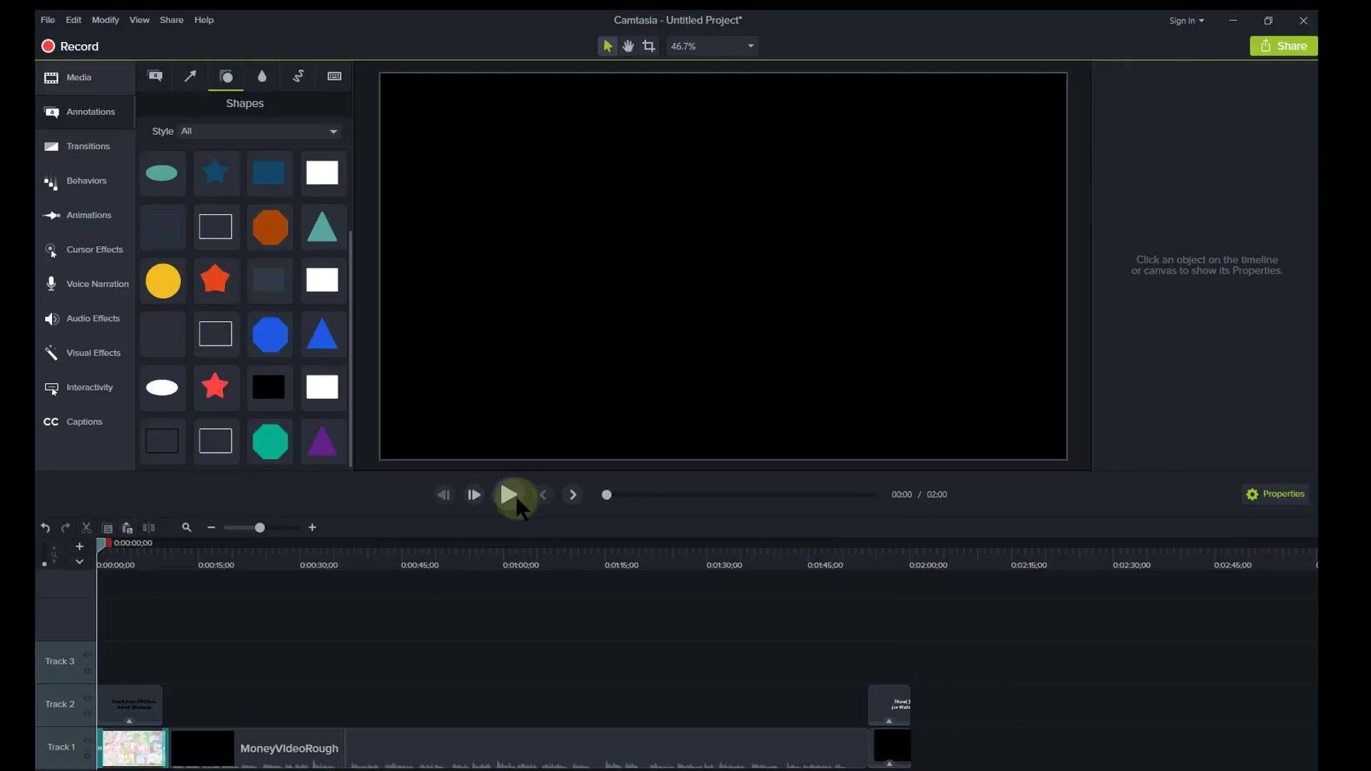
pyautogui.click(509, 495)
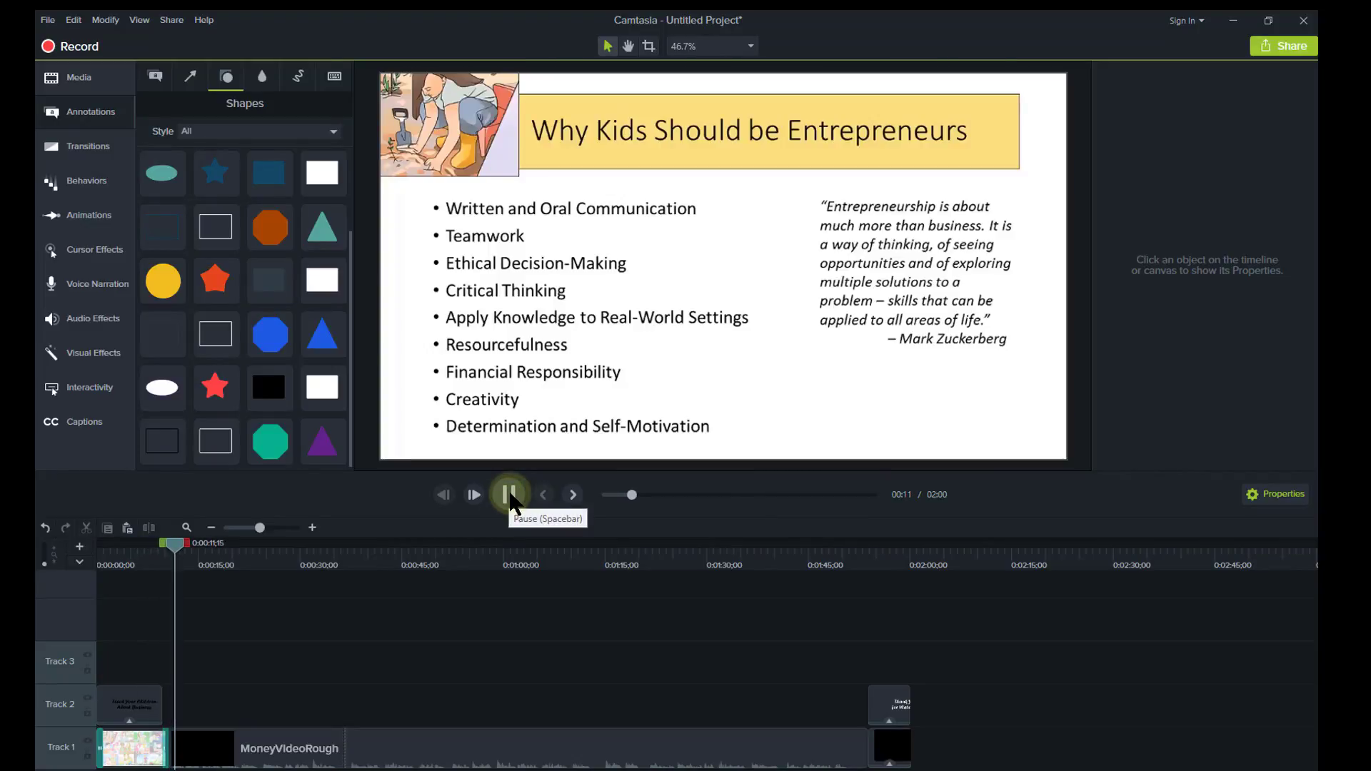
pyautogui.click(509, 495)
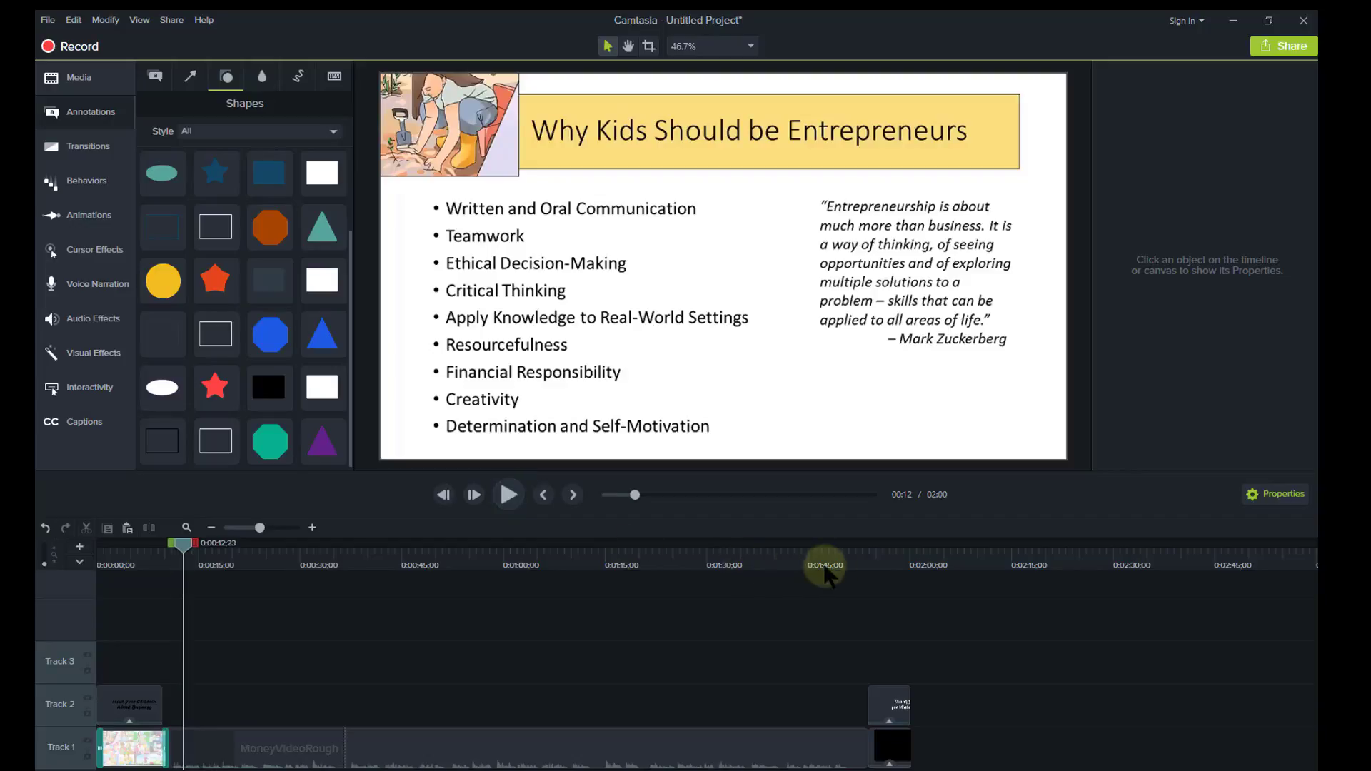
pyautogui.click(853, 554)
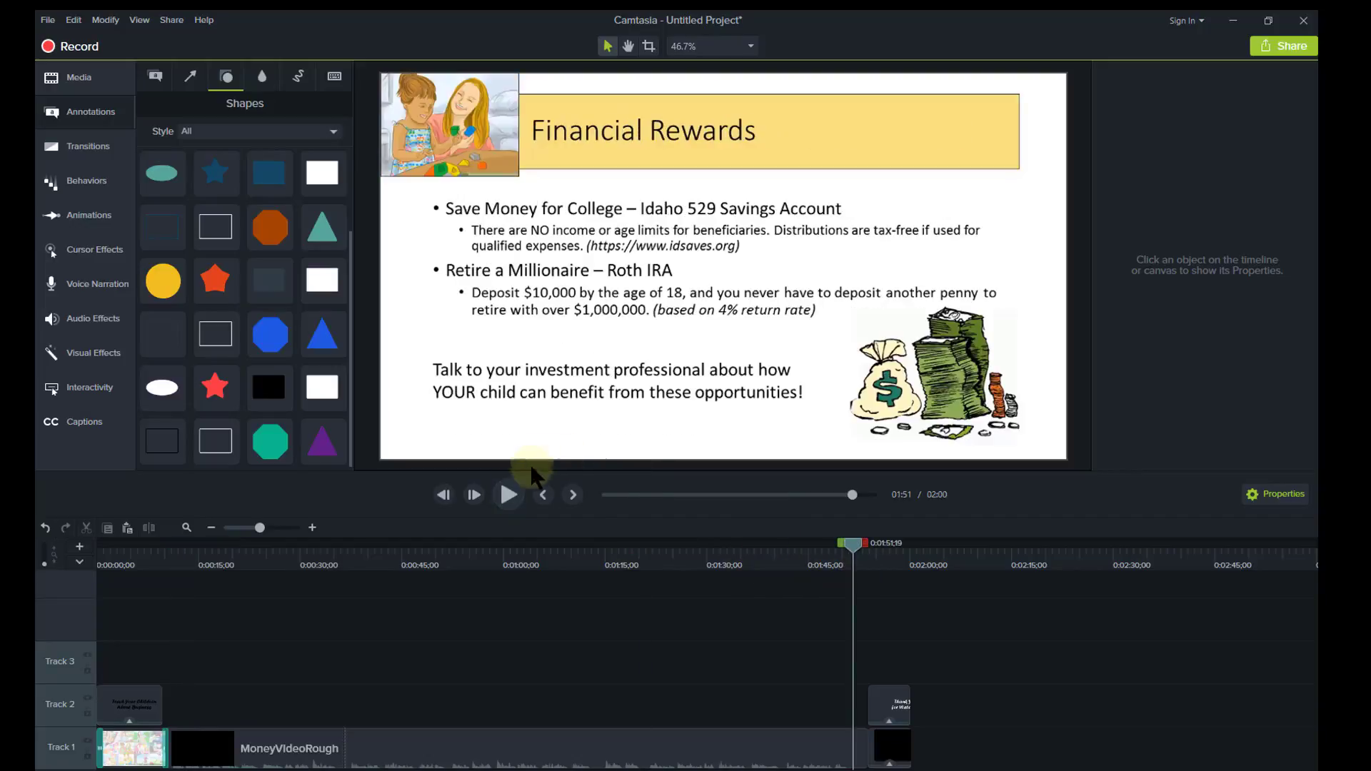
pyautogui.click(510, 494)
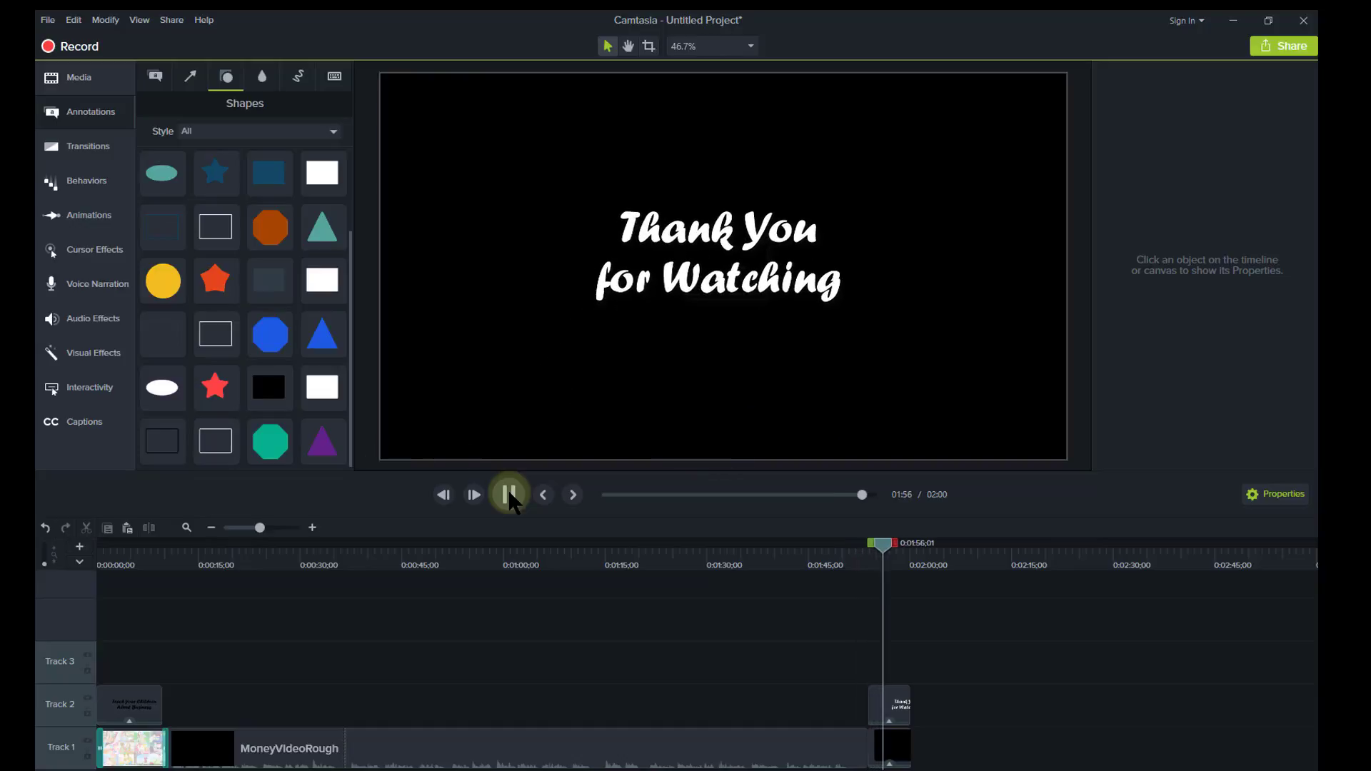
pyautogui.click(509, 495)
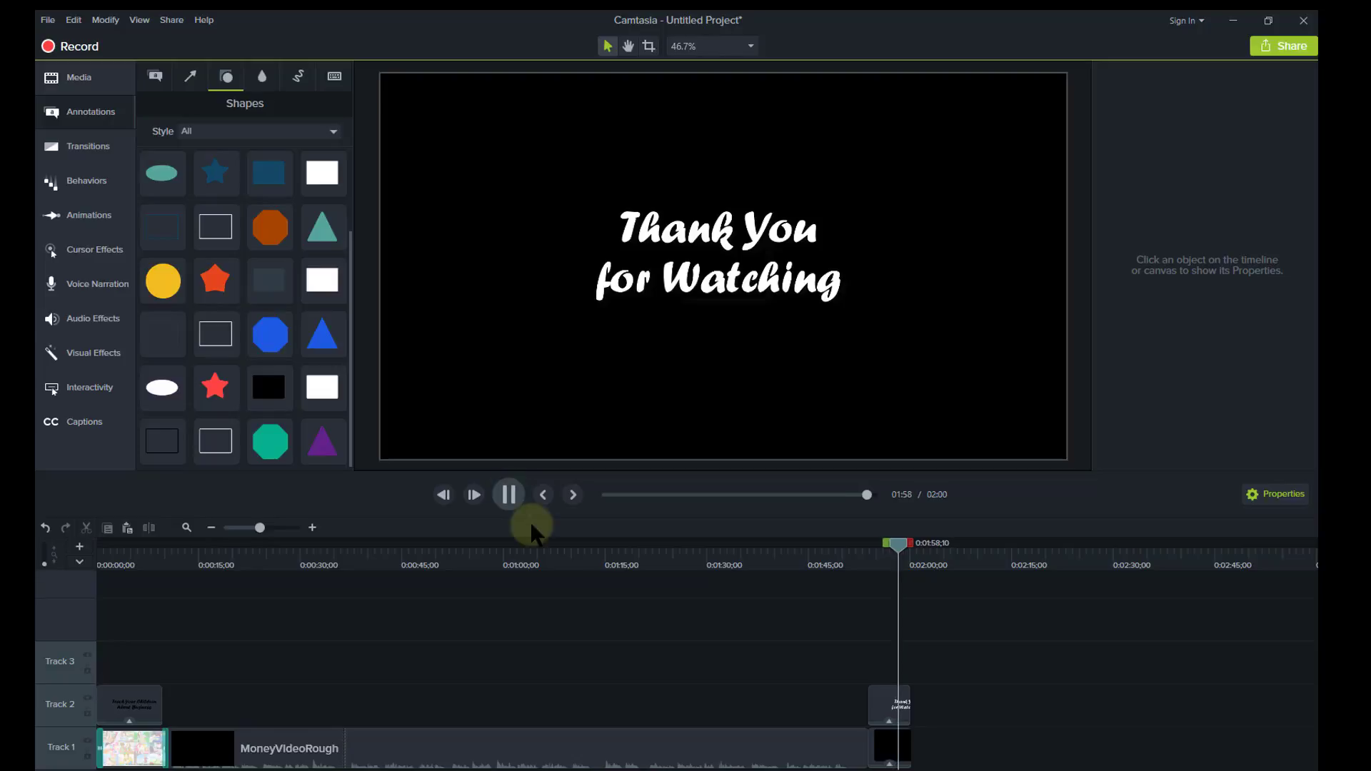